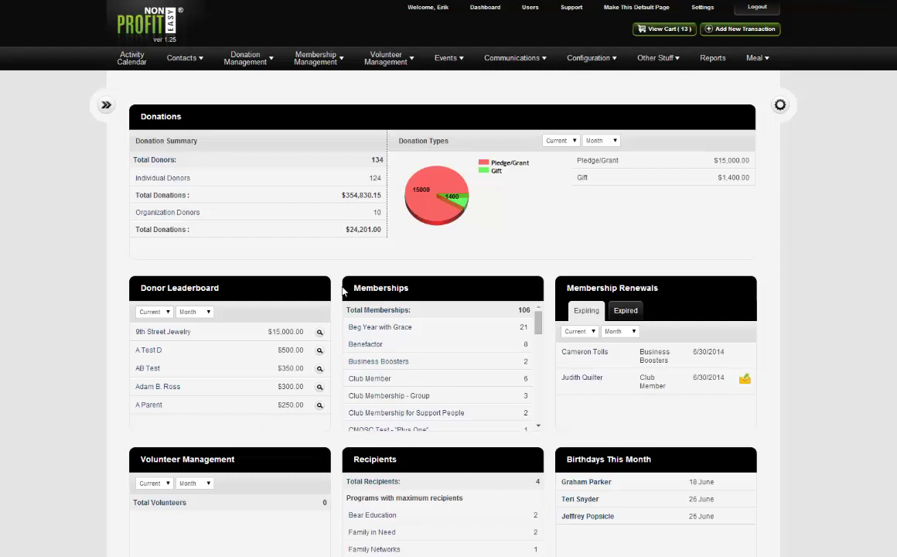
Step: Open the individual contacts list and the record of the contact listed directly below the one belonging to the HP organization
{"action": "mouse_move", "coordinate": [182, 58]}
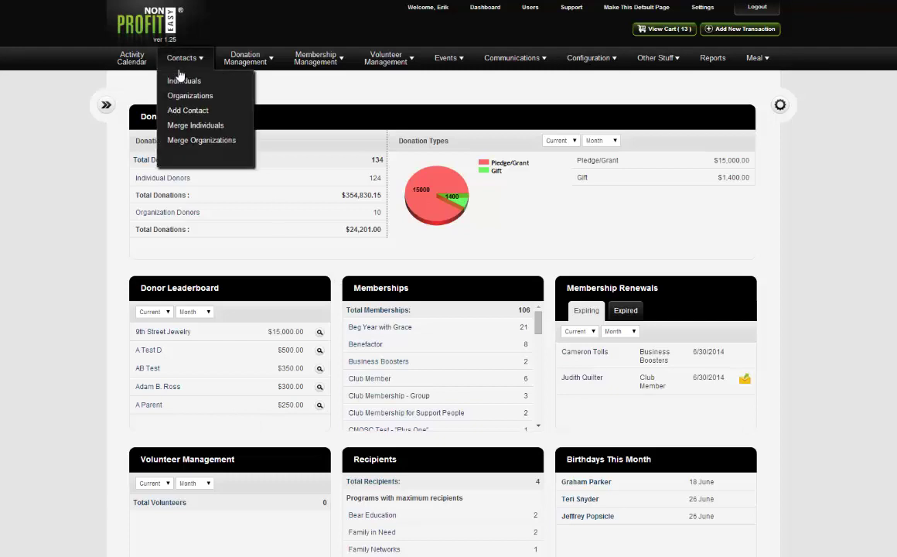
{"action": "left_click", "coordinate": [177, 82]}
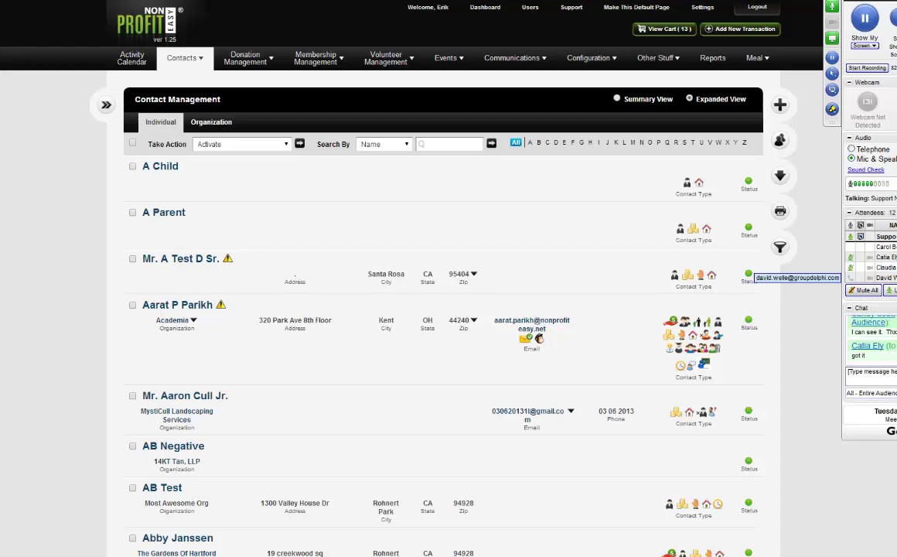
{"action": "left_click", "coordinate": [833, 7]}
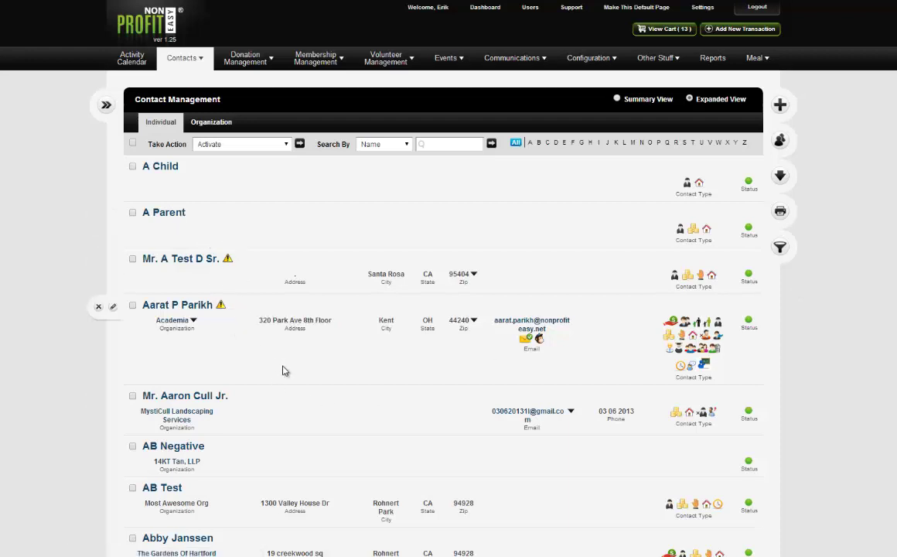
{"action": "scroll", "coordinate": [232, 360], "scroll_direction": "down", "scroll_amount": 2}
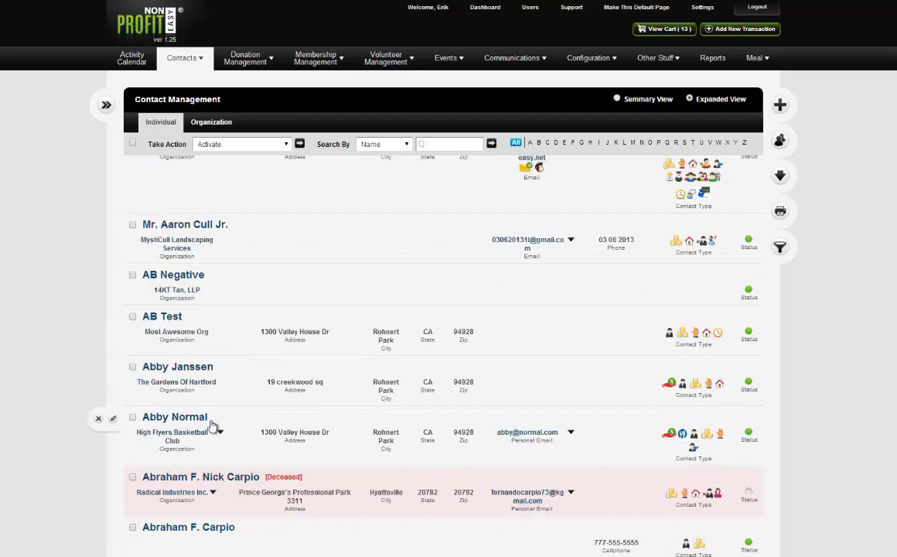
{"action": "scroll", "coordinate": [212, 427], "scroll_direction": "down", "scroll_amount": 3}
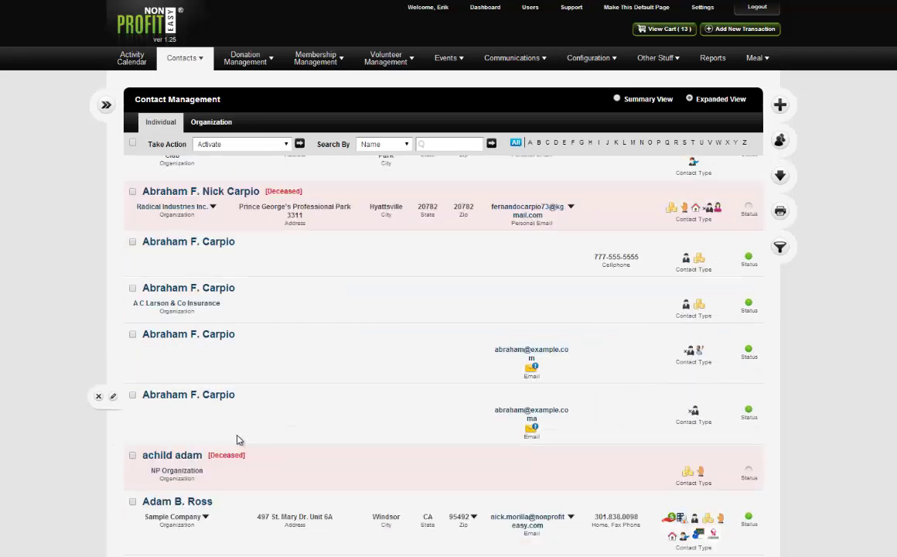
{"action": "scroll", "coordinate": [236, 438], "scroll_direction": "down", "scroll_amount": 2}
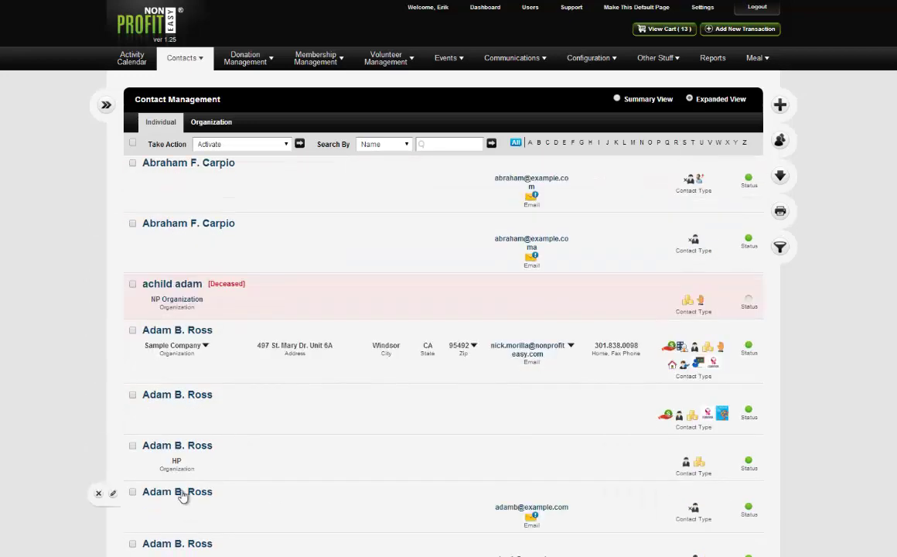
{"action": "left_click", "coordinate": [182, 493]}
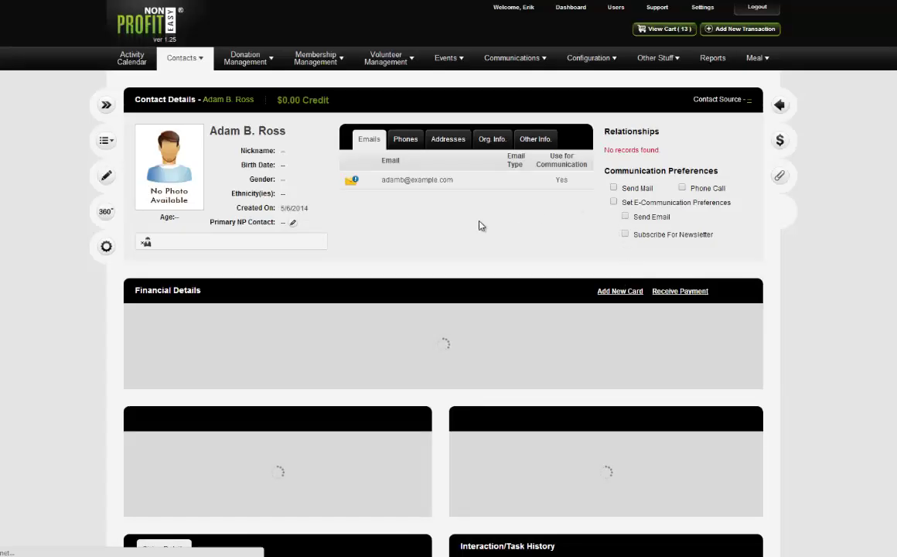
Step: Examine the contact's detail page, including the profile, financial, giving, volunteer and communication history sections
{"action": "scroll", "coordinate": [479, 225], "scroll_direction": "down", "scroll_amount": 1}
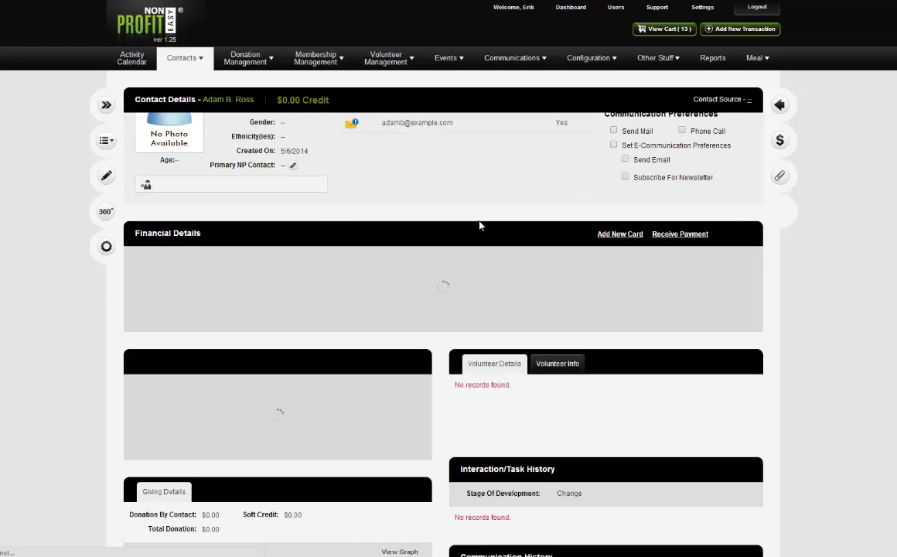
{"action": "scroll", "coordinate": [480, 225], "scroll_direction": "up", "scroll_amount": 1}
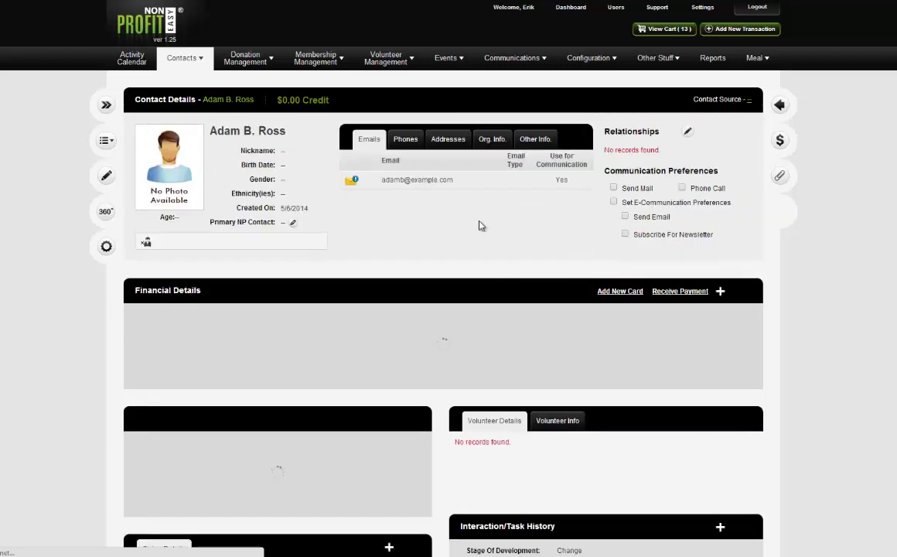
{"action": "scroll", "coordinate": [471, 228], "scroll_direction": "down", "scroll_amount": 2}
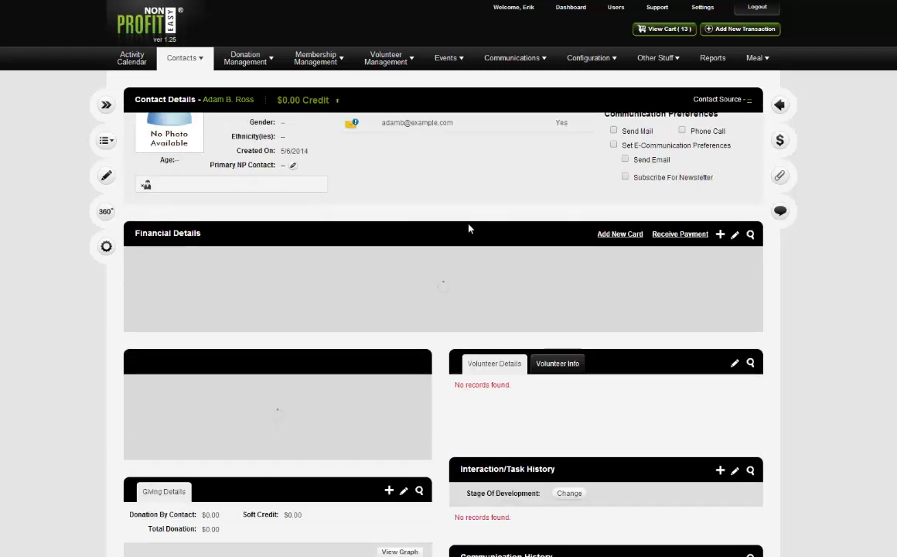
{"action": "scroll", "coordinate": [466, 234], "scroll_direction": "down", "scroll_amount": 1}
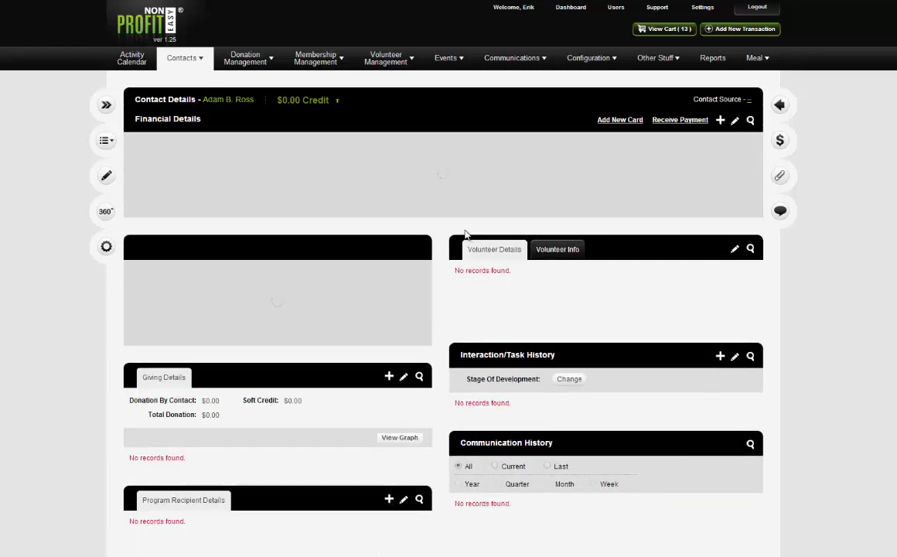
{"action": "scroll", "coordinate": [435, 298], "scroll_direction": "down", "scroll_amount": 1}
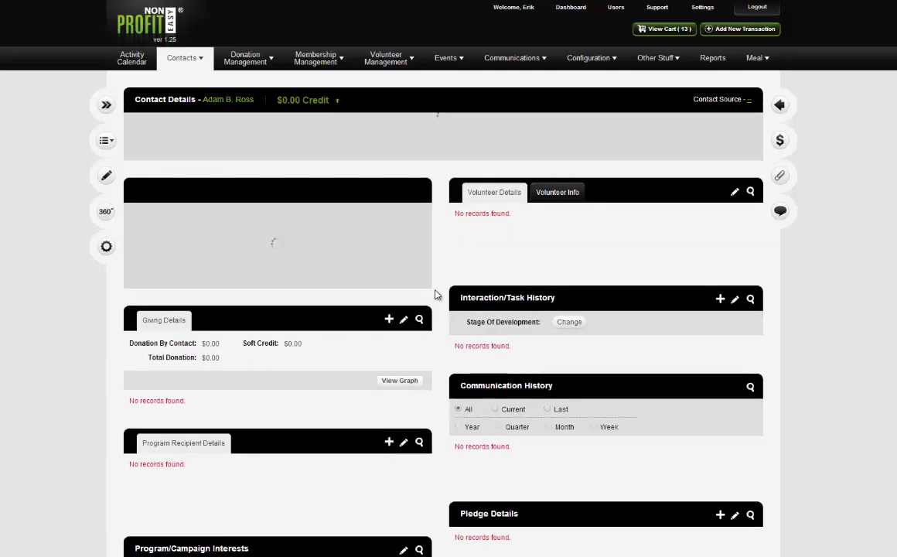
{"action": "scroll", "coordinate": [435, 299], "scroll_direction": "up", "scroll_amount": 4}
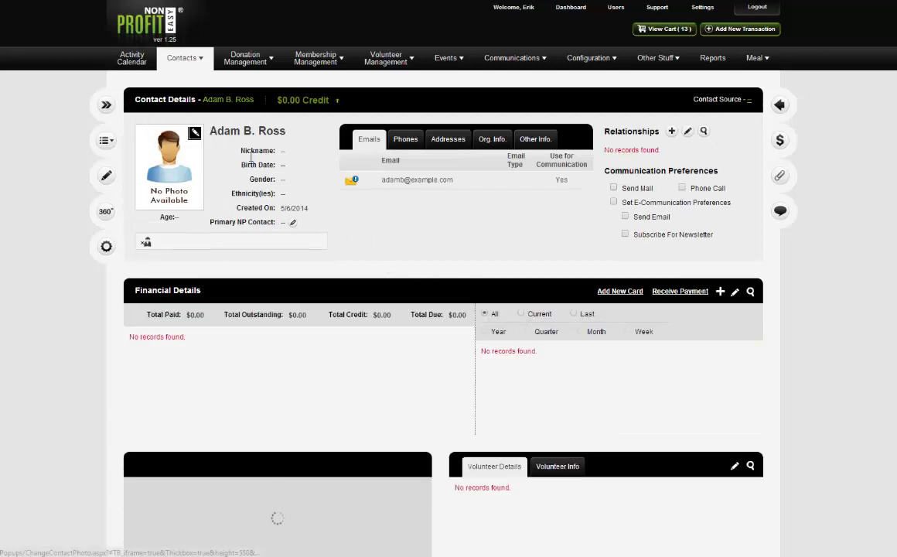
{"action": "scroll", "coordinate": [463, 303], "scroll_direction": "down", "scroll_amount": 2}
Step: Start a new pledge for the contact with an amount of 5000 and a start date of 6/1/2014
{"action": "scroll", "coordinate": [461, 307], "scroll_direction": "down", "scroll_amount": 6}
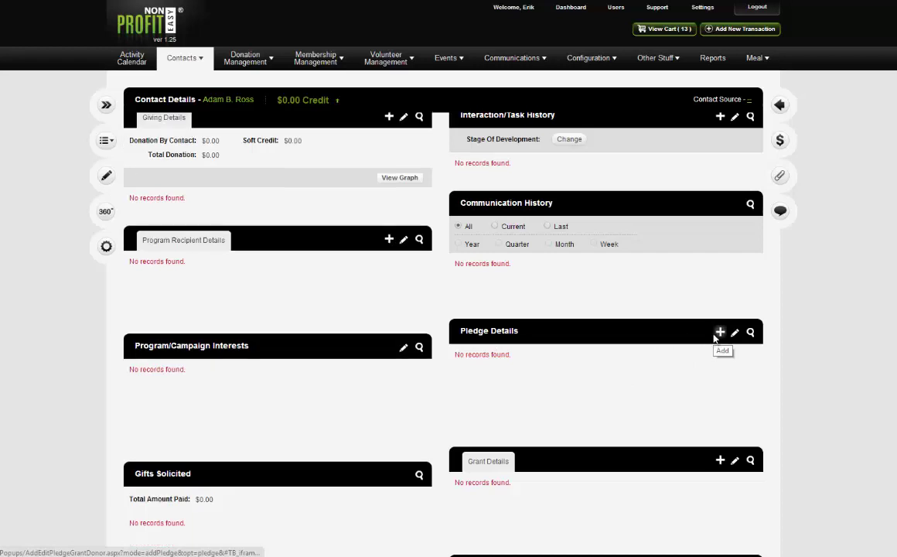
{"action": "left_click", "coordinate": [716, 335]}
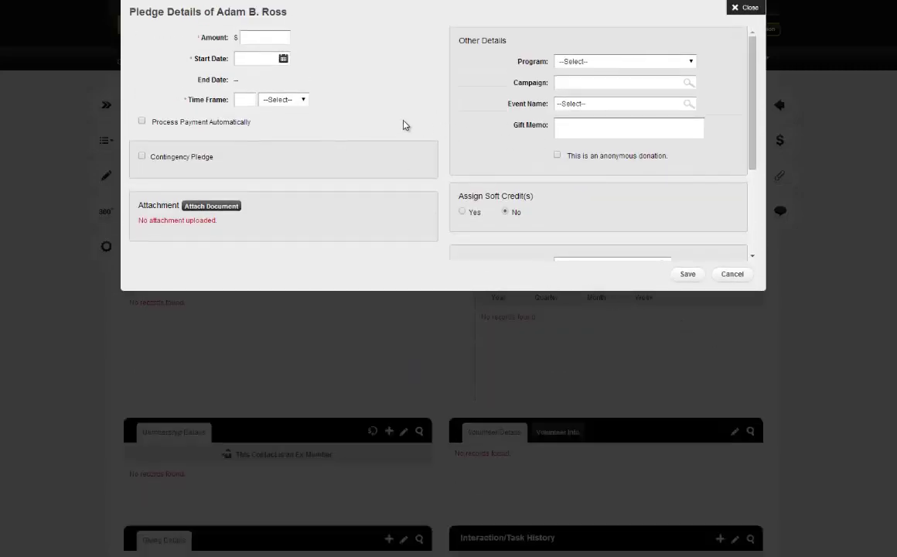
{"action": "left_click", "coordinate": [265, 36]}
{"action": "type", "text": "5000"}
{"action": "left_click", "coordinate": [283, 60]}
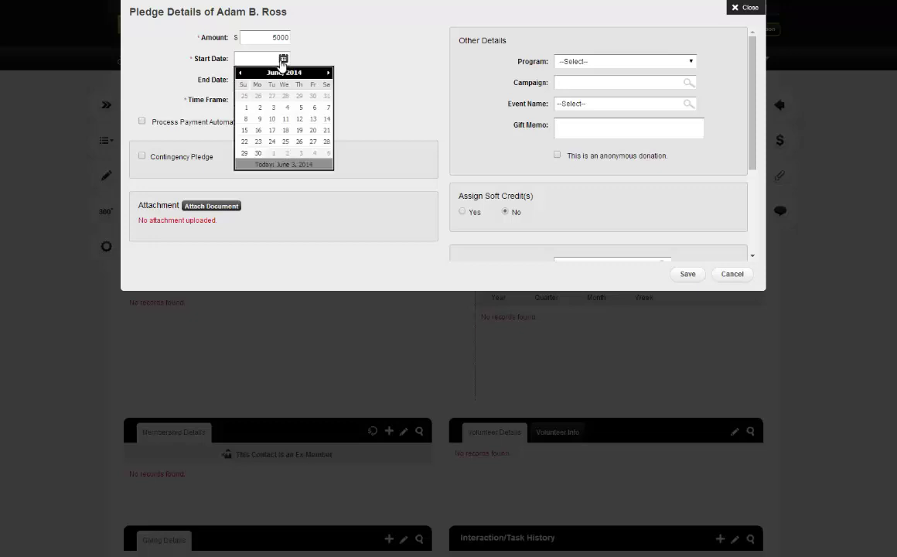
{"action": "left_click", "coordinate": [247, 110]}
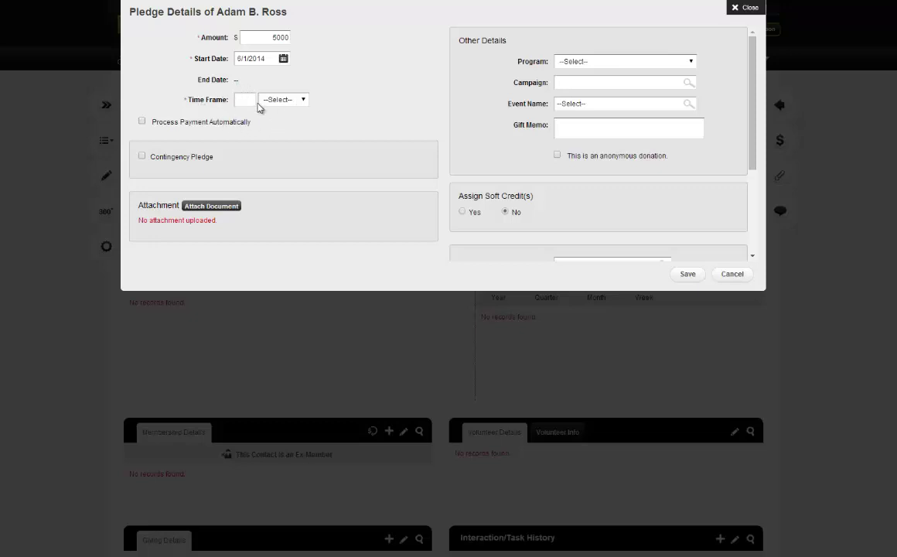
Step: Set the pledge's time frame to 1 Year(s)
{"action": "left_click", "coordinate": [242, 99]}
{"action": "type", "text": "1"}
{"action": "left_click", "coordinate": [280, 99]}
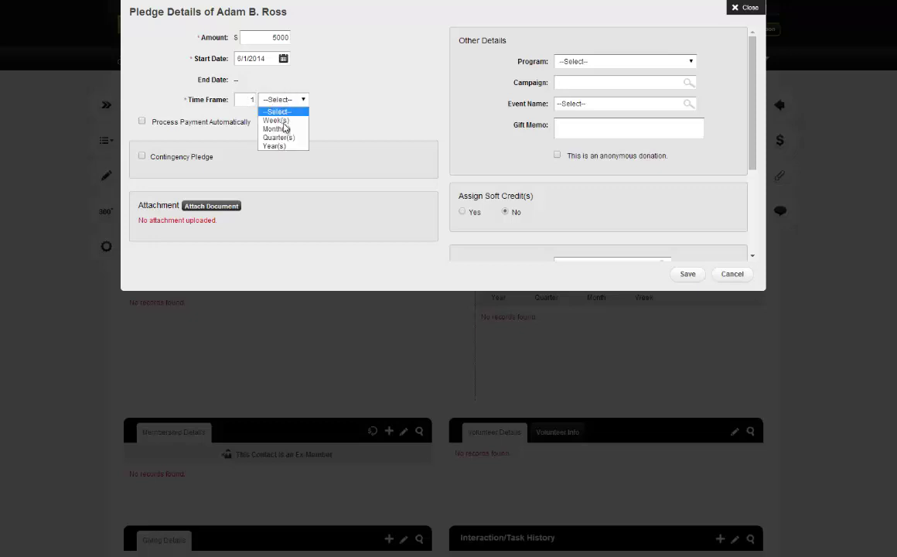
{"action": "left_click", "coordinate": [282, 145]}
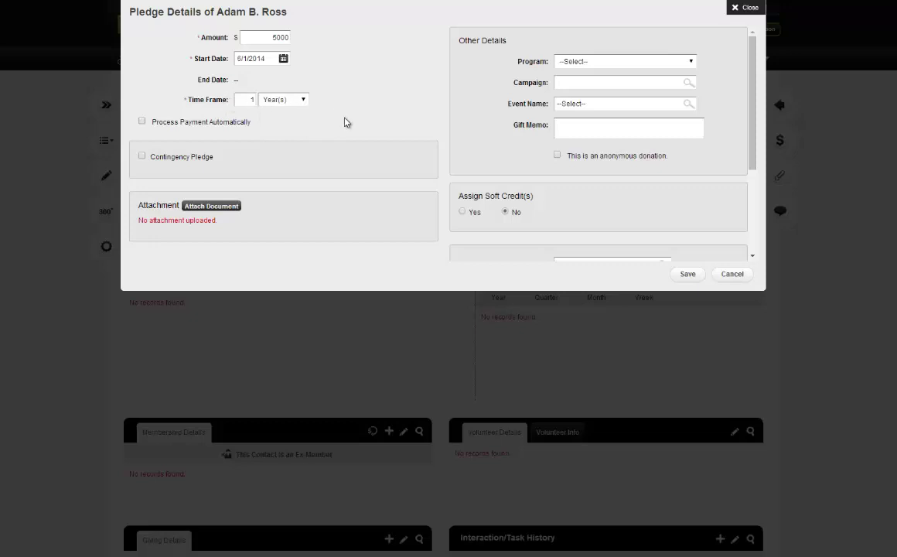
Step: Set the pledge's time frame to 12 Month(s)
{"action": "left_click", "coordinate": [255, 99]}
{"action": "type", "text": "12"}
{"action": "left_click", "coordinate": [282, 100]}
{"action": "left_click", "coordinate": [277, 129]}
{"action": "left_click", "coordinate": [263, 99]}
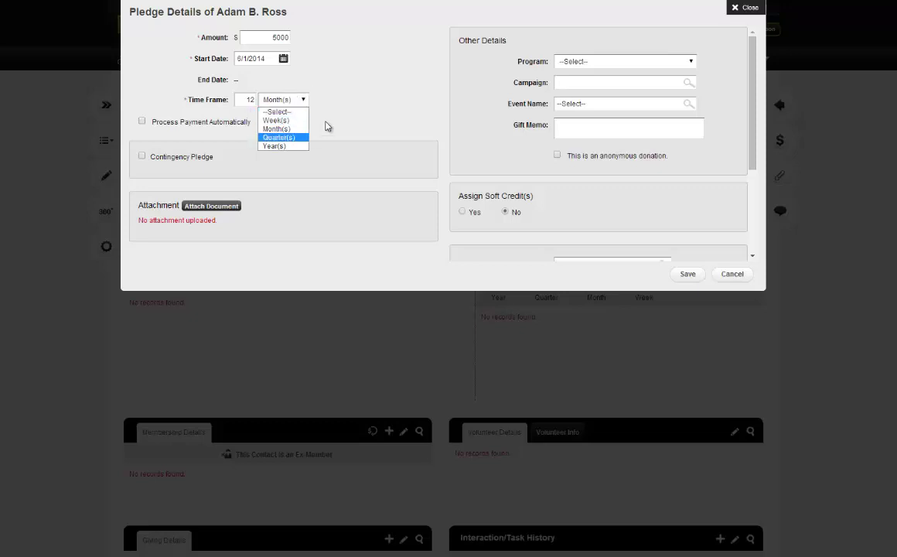
{"action": "left_click", "coordinate": [280, 90]}
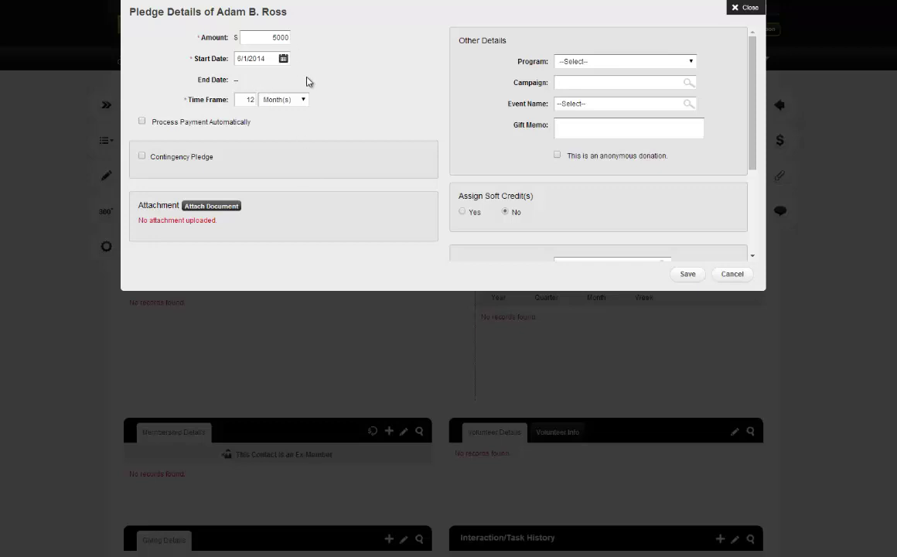
Step: Turn on the Contingency Pledge option to view its fulfilled and condition settings, and turn it off again
{"action": "scroll", "coordinate": [286, 100], "scroll_direction": "down", "scroll_amount": 1}
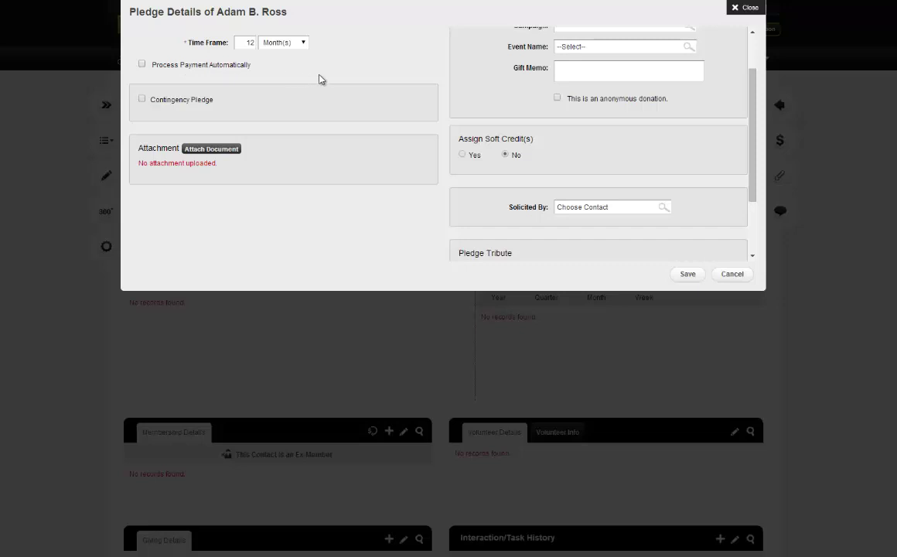
{"action": "scroll", "coordinate": [319, 75], "scroll_direction": "down", "scroll_amount": 2}
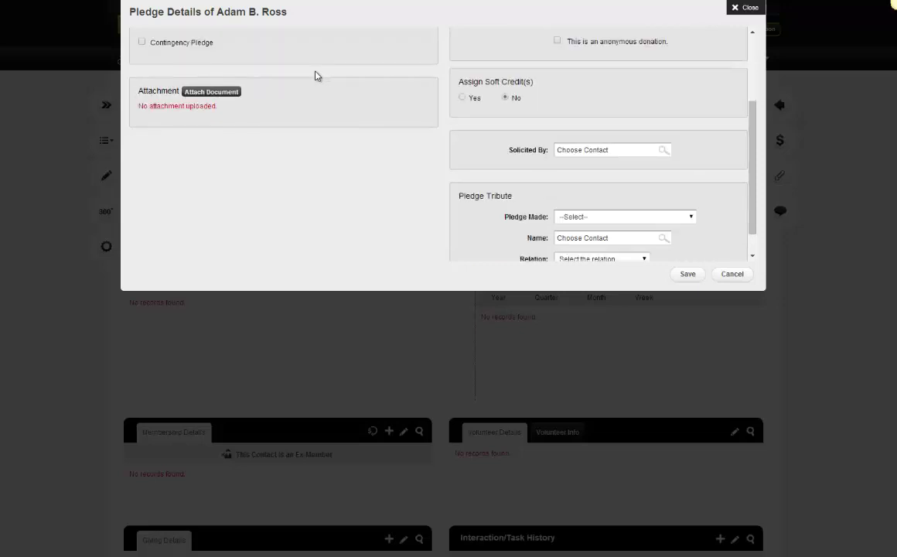
{"action": "scroll", "coordinate": [314, 74], "scroll_direction": "up", "scroll_amount": 2}
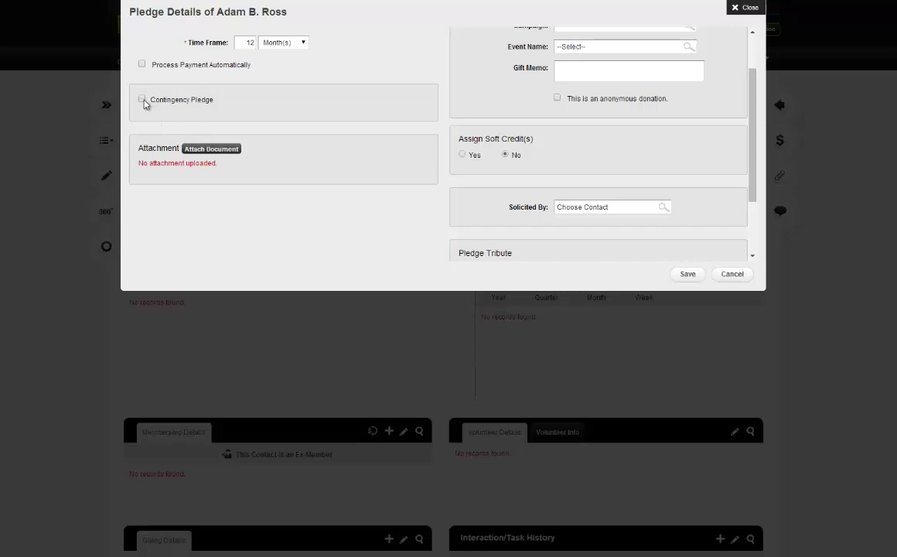
{"action": "left_click", "coordinate": [142, 100]}
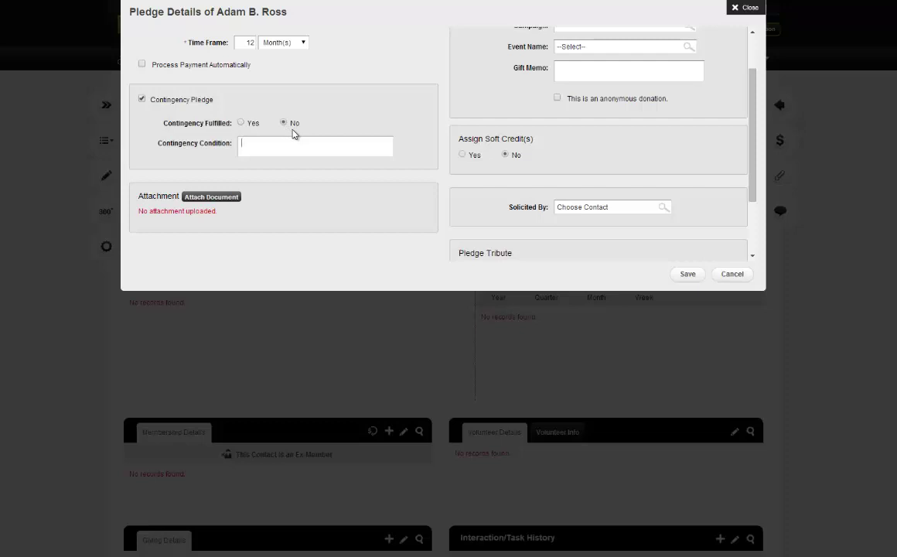
{"action": "left_click", "coordinate": [141, 99]}
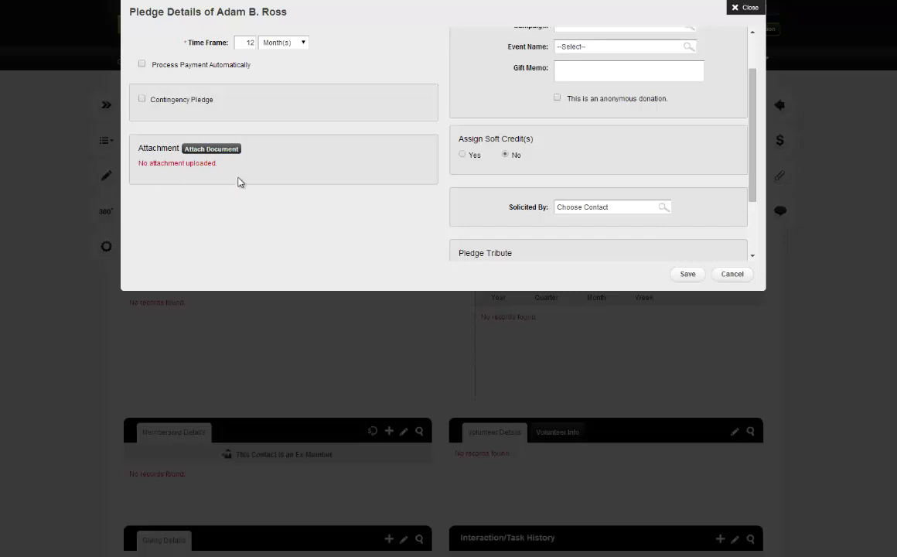
{"action": "scroll", "coordinate": [242, 182], "scroll_direction": "up", "scroll_amount": 2}
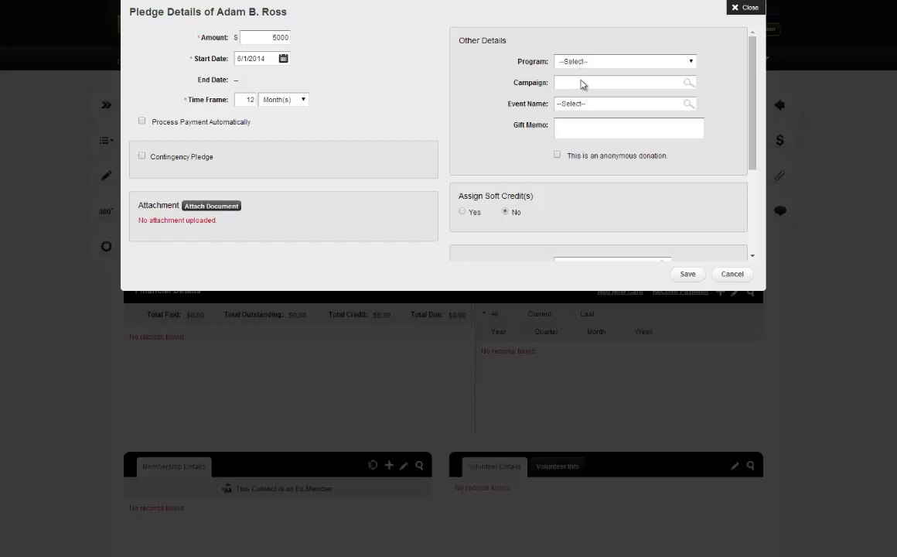
Step: Examine the optional pledge fields: gift memo, anonymous donation, soft credits, solicitor and pledge tribute
{"action": "left_click", "coordinate": [584, 128]}
{"action": "scroll", "coordinate": [464, 140], "scroll_direction": "down", "scroll_amount": 3}
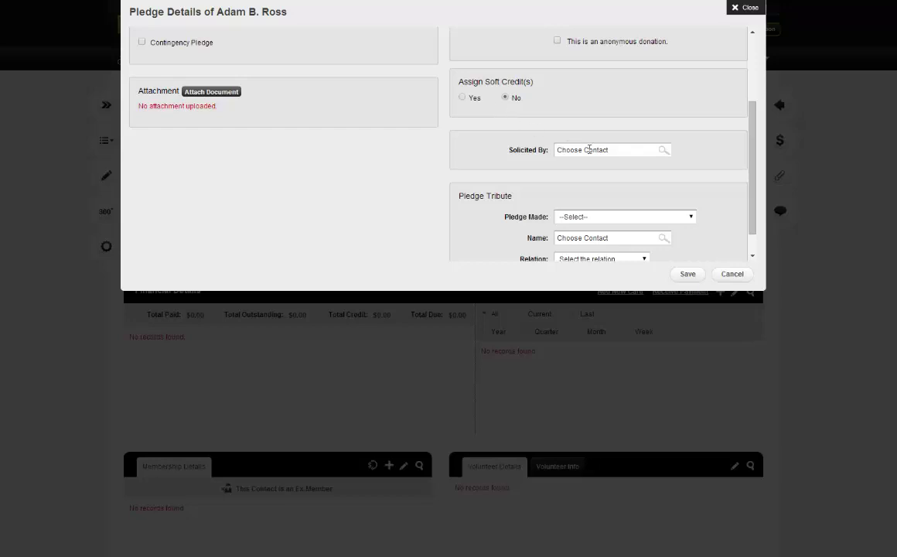
{"action": "scroll", "coordinate": [588, 149], "scroll_direction": "down", "scroll_amount": 2}
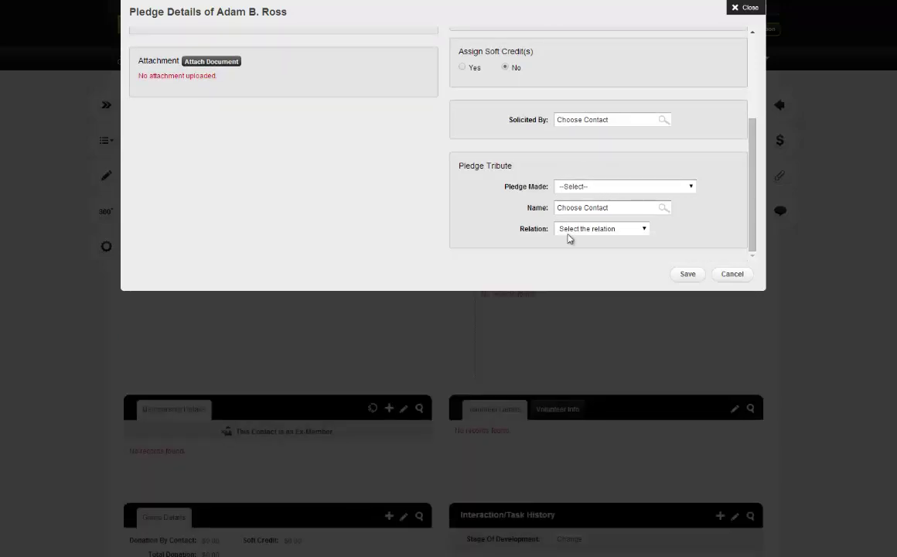
{"action": "scroll", "coordinate": [568, 239], "scroll_direction": "up", "scroll_amount": 5}
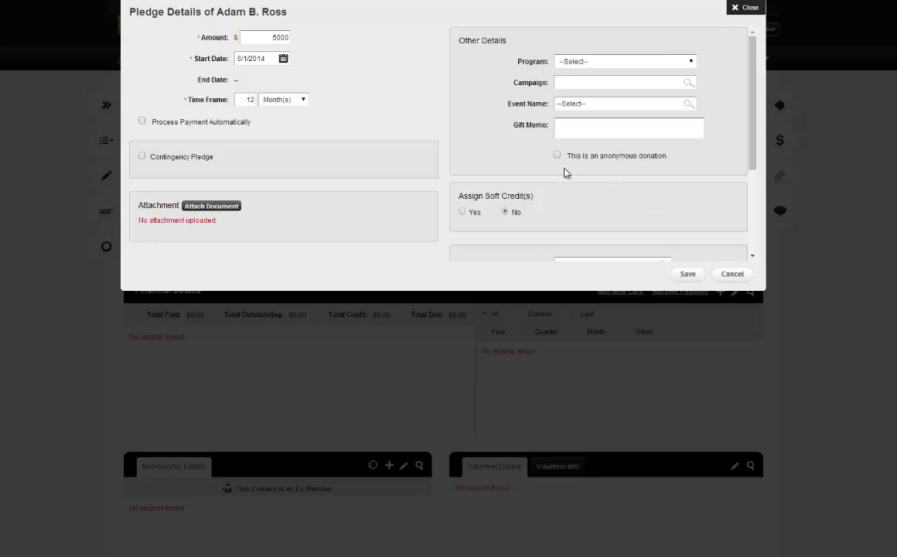
{"action": "scroll", "coordinate": [480, 154], "scroll_direction": "down", "scroll_amount": 3}
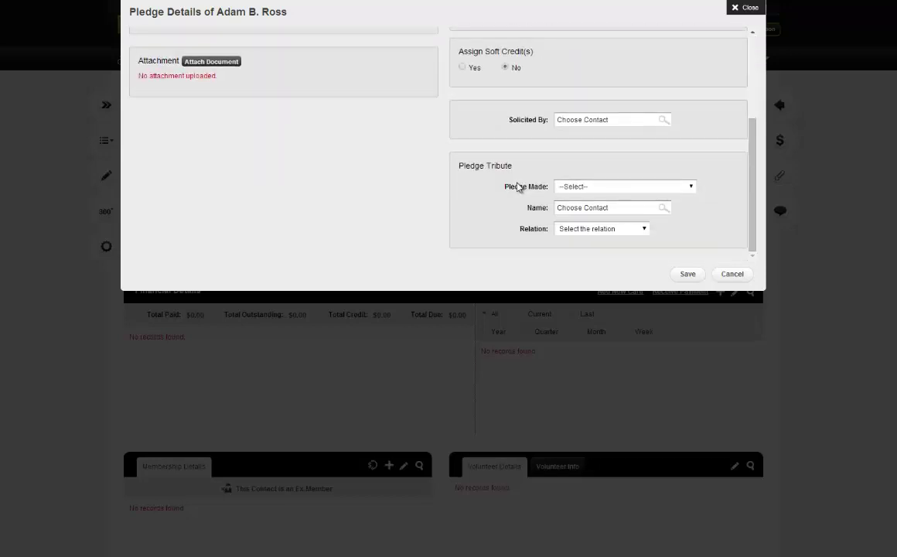
{"action": "scroll", "coordinate": [501, 174], "scroll_direction": "up", "scroll_amount": 3}
{"action": "scroll", "coordinate": [498, 124], "scroll_direction": "down", "scroll_amount": 5}
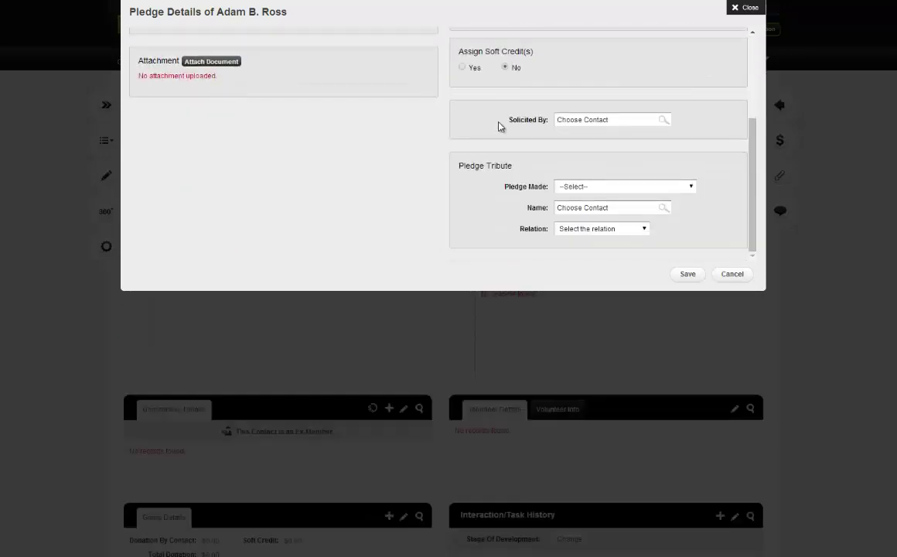
{"action": "scroll", "coordinate": [487, 120], "scroll_direction": "up", "scroll_amount": 5}
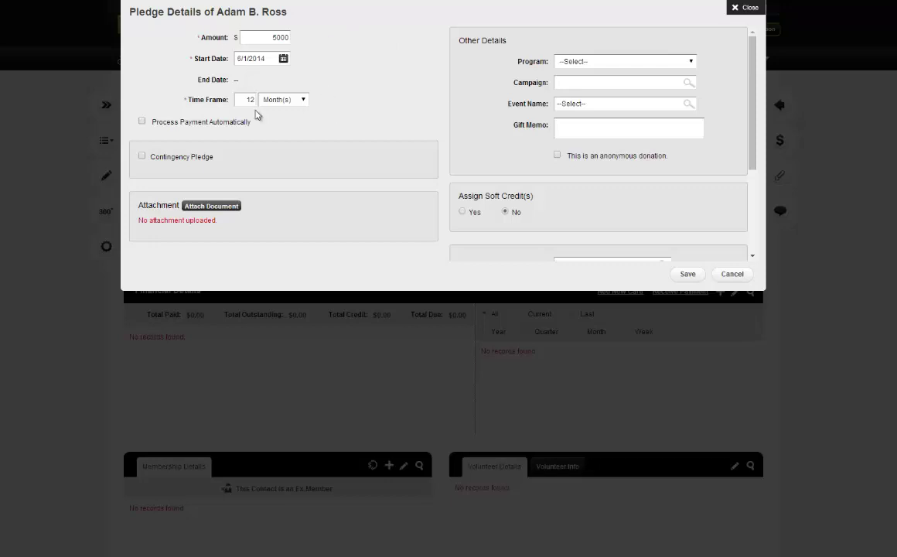
Step: Save the pledge and review its start and end dates, amounts and installment schedule
{"action": "left_click", "coordinate": [689, 276]}
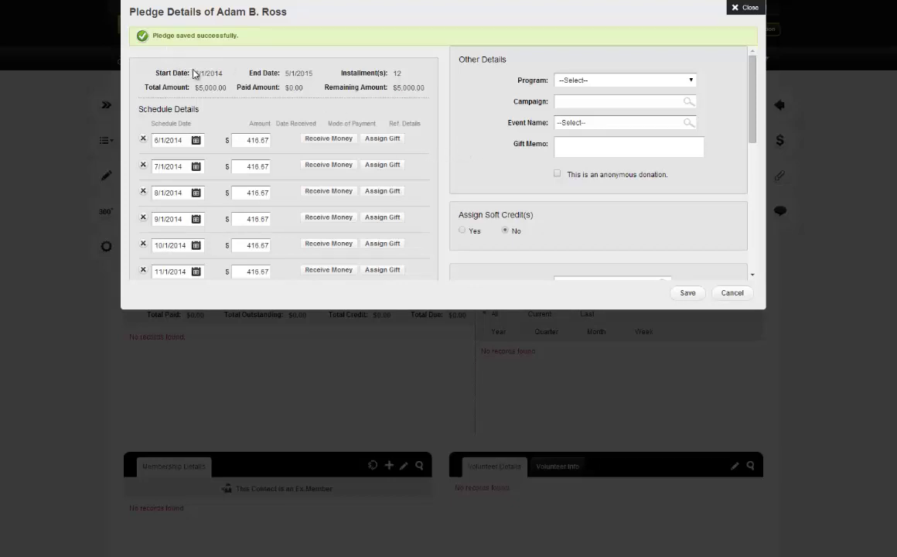
{"action": "left_click_drag", "start_coordinate": [286, 71], "coordinate": [210, 71]}
{"action": "left_click", "coordinate": [280, 77]}
{"action": "left_click_drag", "start_coordinate": [285, 87], "coordinate": [303, 87]}
{"action": "left_click", "coordinate": [222, 109]}
{"action": "scroll", "coordinate": [254, 184], "scroll_direction": "down", "scroll_amount": 10}
{"action": "scroll", "coordinate": [254, 180], "scroll_direction": "up", "scroll_amount": 10}
{"action": "scroll", "coordinate": [259, 155], "scroll_direction": "down", "scroll_amount": 3}
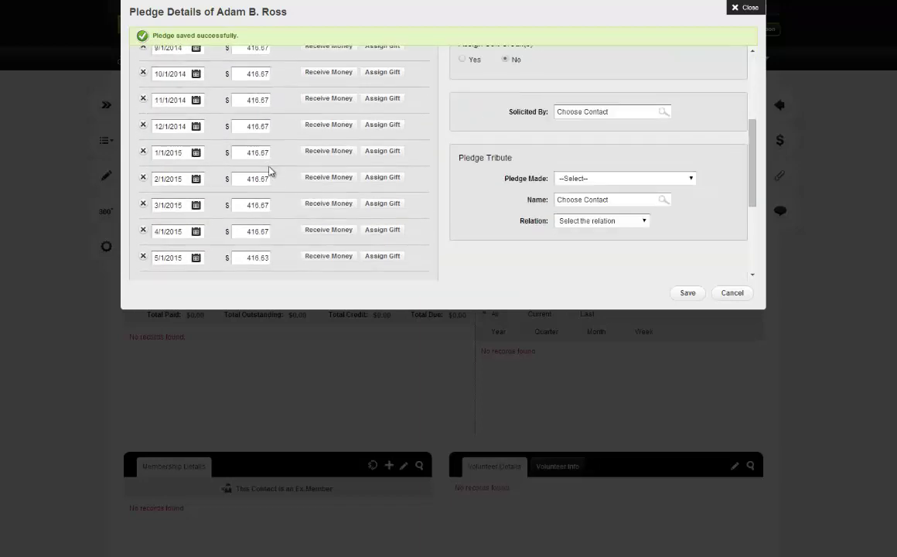
Step: Examine the saved pledge's summary amounts and its installment schedule from the first to the last installment
{"action": "scroll", "coordinate": [270, 170], "scroll_direction": "down", "scroll_amount": 4}
{"action": "scroll", "coordinate": [280, 194], "scroll_direction": "up", "scroll_amount": 10}
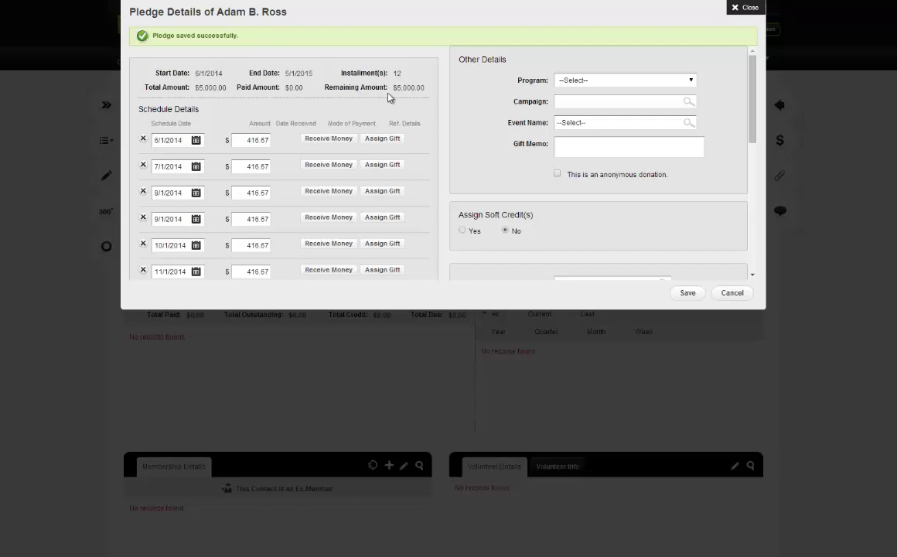
{"action": "scroll", "coordinate": [255, 193], "scroll_direction": "down", "scroll_amount": 5}
{"action": "scroll", "coordinate": [253, 157], "scroll_direction": "down", "scroll_amount": 1}
{"action": "scroll", "coordinate": [254, 157], "scroll_direction": "down", "scroll_amount": 3}
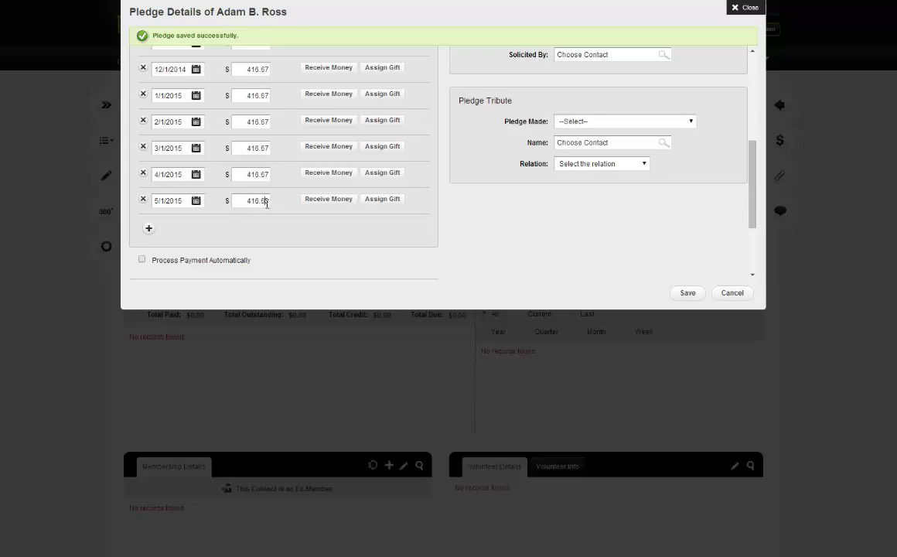
{"action": "scroll", "coordinate": [283, 201], "scroll_direction": "up", "scroll_amount": 3}
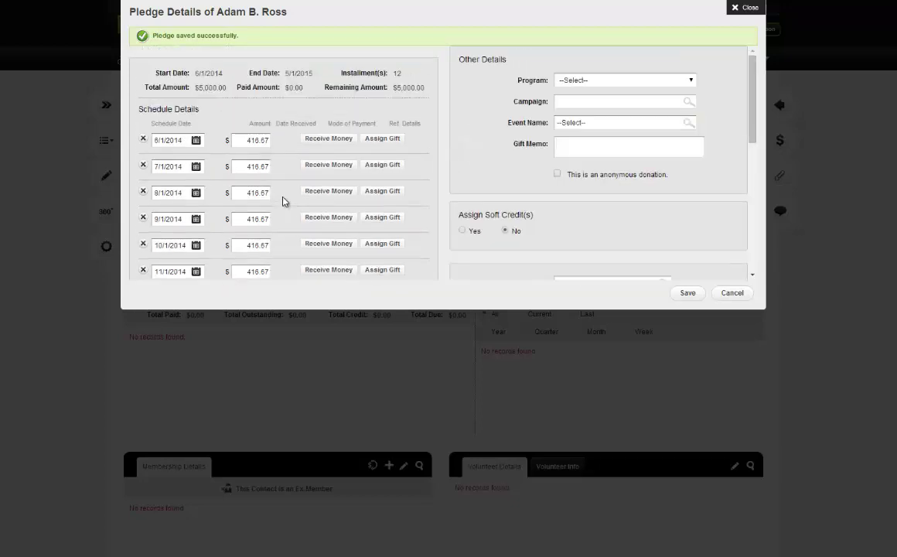
{"action": "scroll", "coordinate": [283, 201], "scroll_direction": "down", "scroll_amount": 5}
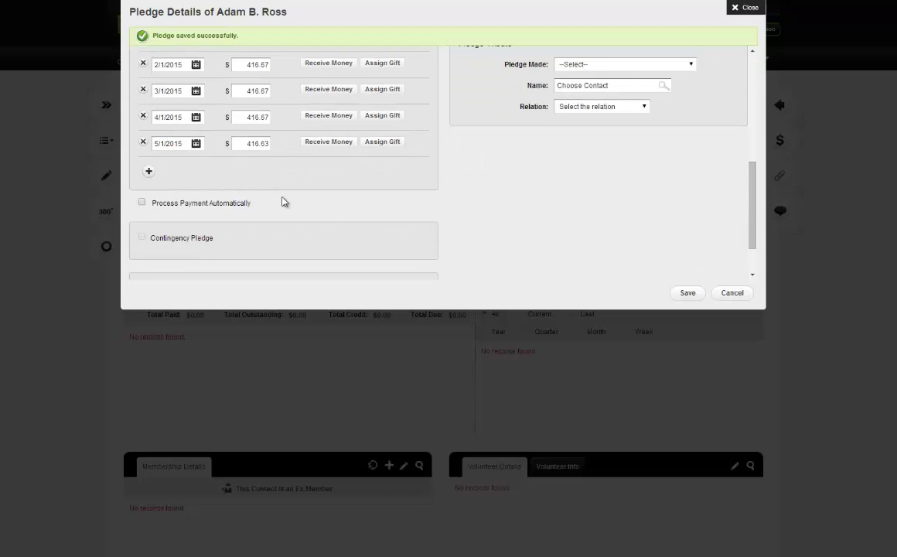
{"action": "scroll", "coordinate": [283, 202], "scroll_direction": "up", "scroll_amount": 5}
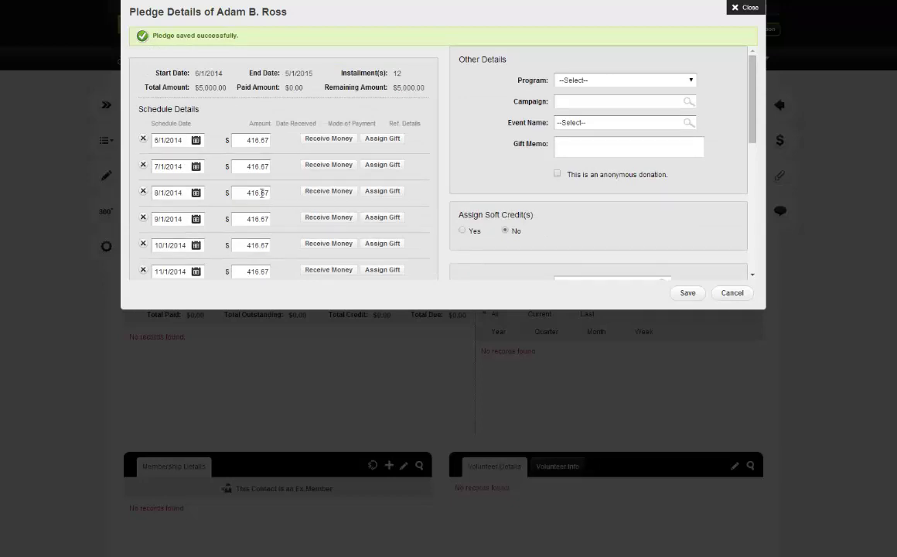
Step: Change the first installment's schedule date to 6/2/2014
{"action": "left_click", "coordinate": [194, 144]}
{"action": "left_click", "coordinate": [177, 186]}
{"action": "left_click", "coordinate": [239, 139]}
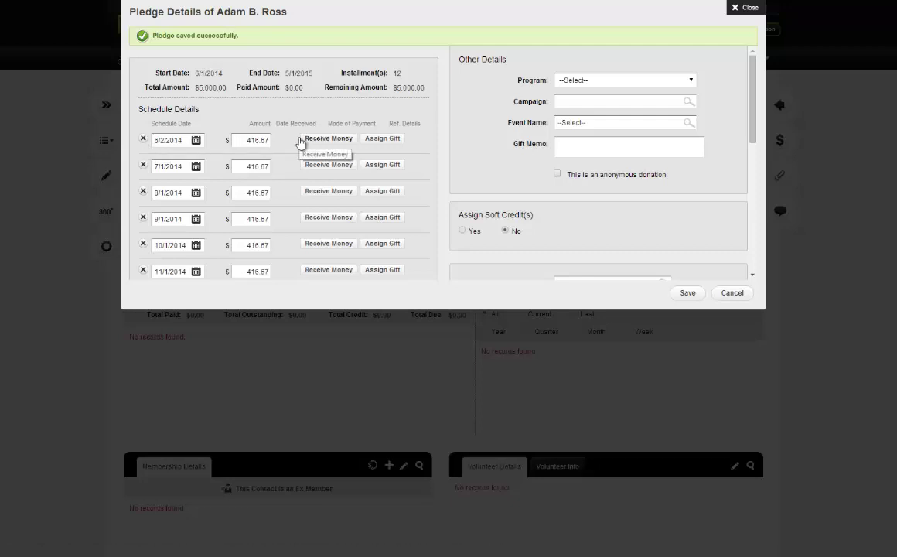
Step: Add new schedules below the last installment for a total additional amount of 5000 over 12 months, starting 6/1/2015
{"action": "scroll", "coordinate": [291, 143], "scroll_direction": "down", "scroll_amount": 1}
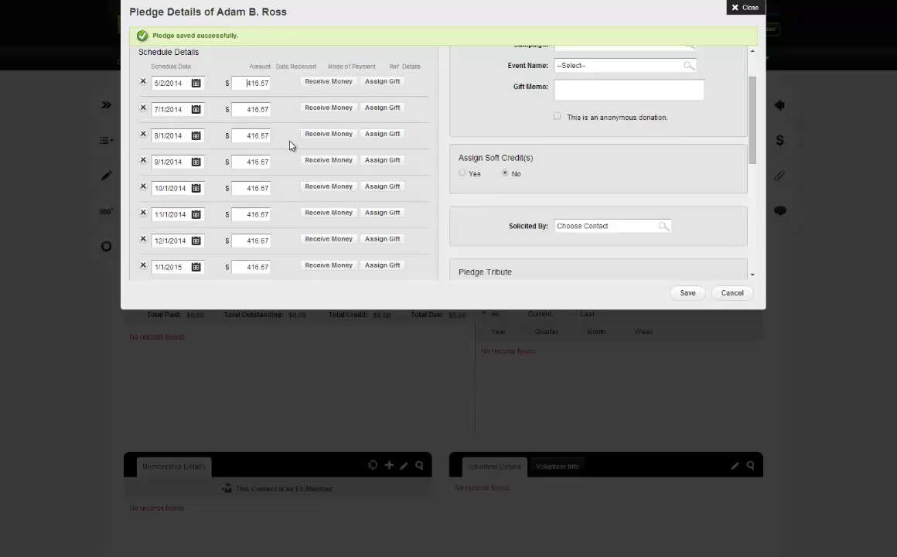
{"action": "scroll", "coordinate": [289, 145], "scroll_direction": "down", "scroll_amount": 5}
{"action": "left_click", "coordinate": [149, 116]}
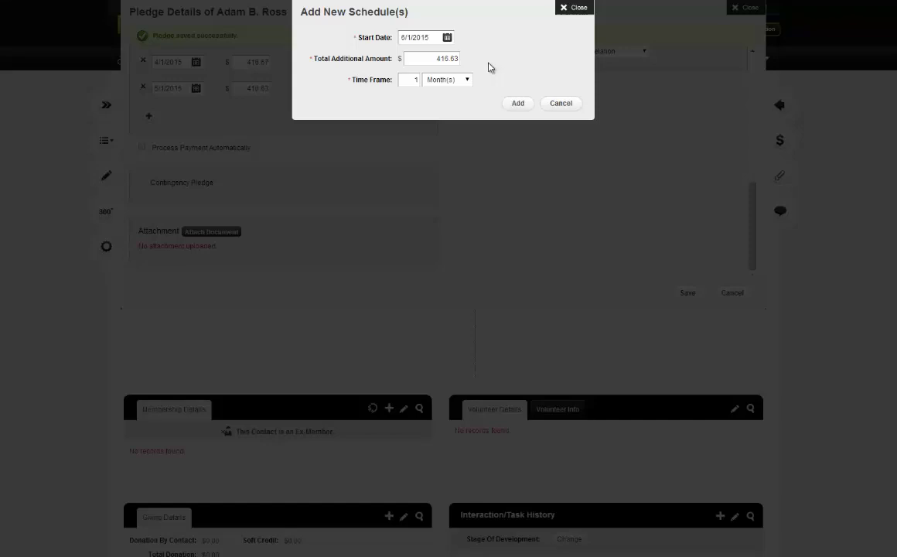
{"action": "left_click", "coordinate": [409, 80]}
{"action": "type", "text": "2"}
{"action": "left_click_drag", "start_coordinate": [437, 58], "coordinate": [485, 60]}
{"action": "type", "text": "5000"}
{"action": "left_click", "coordinate": [515, 103]}
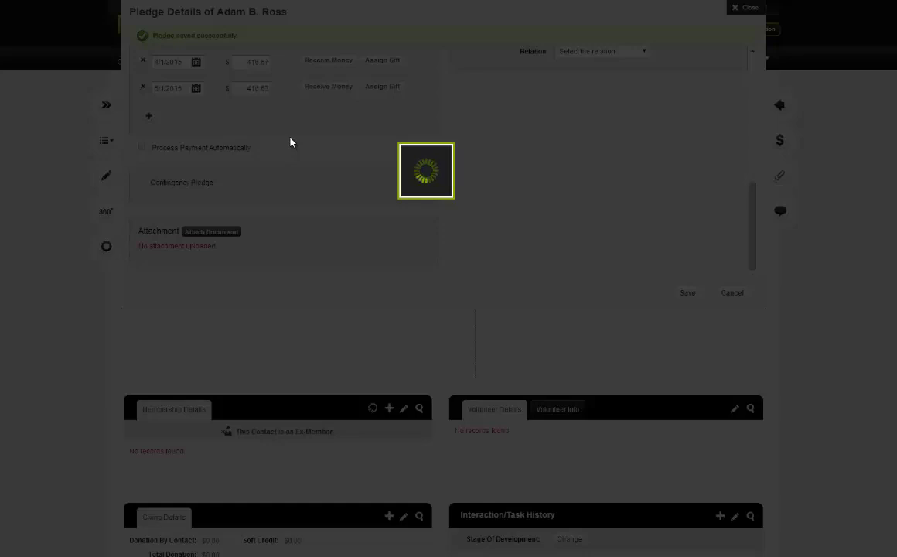
Step: Examine the extended installment schedule and the pledge's updated end date, installment count and total amount
{"action": "scroll", "coordinate": [296, 144], "scroll_direction": "down", "scroll_amount": 5}
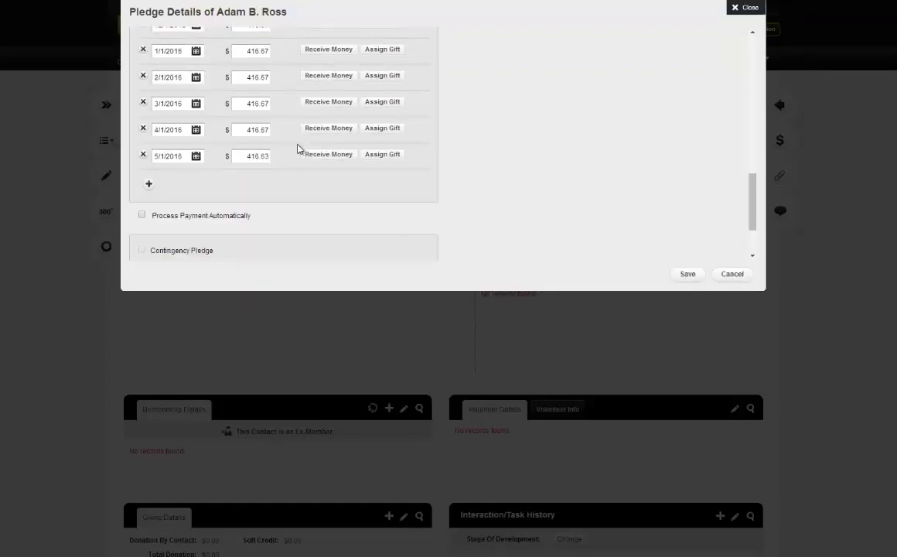
{"action": "scroll", "coordinate": [290, 166], "scroll_direction": "up", "scroll_amount": 8}
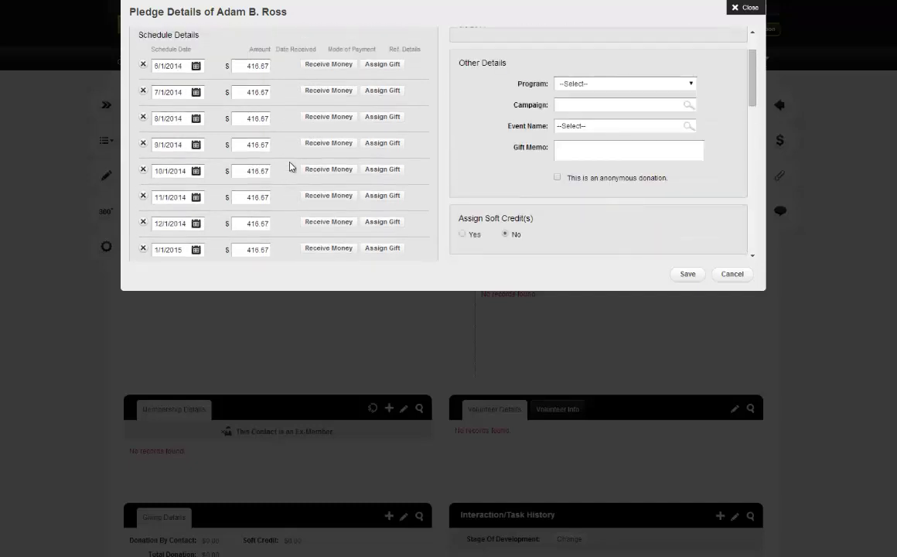
{"action": "scroll", "coordinate": [286, 165], "scroll_direction": "up", "scroll_amount": 3}
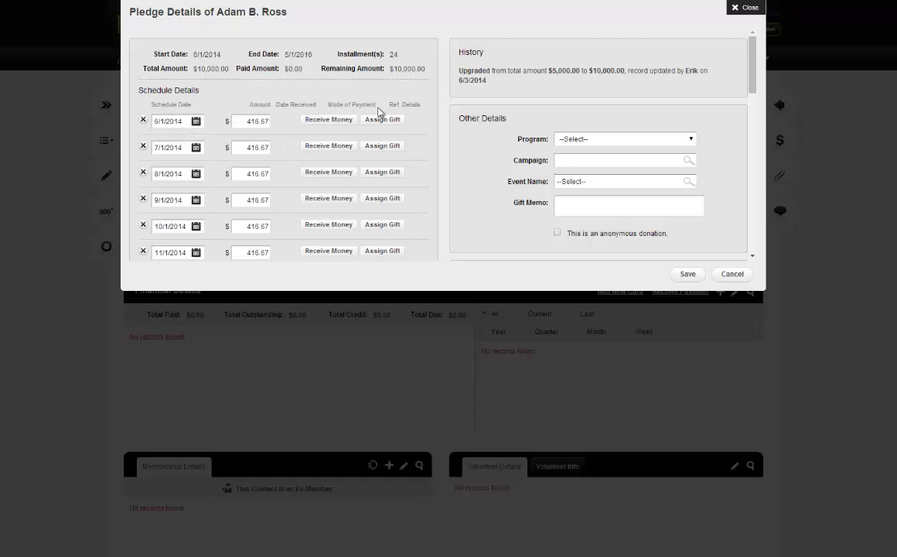
{"action": "scroll", "coordinate": [287, 124], "scroll_direction": "down", "scroll_amount": 15}
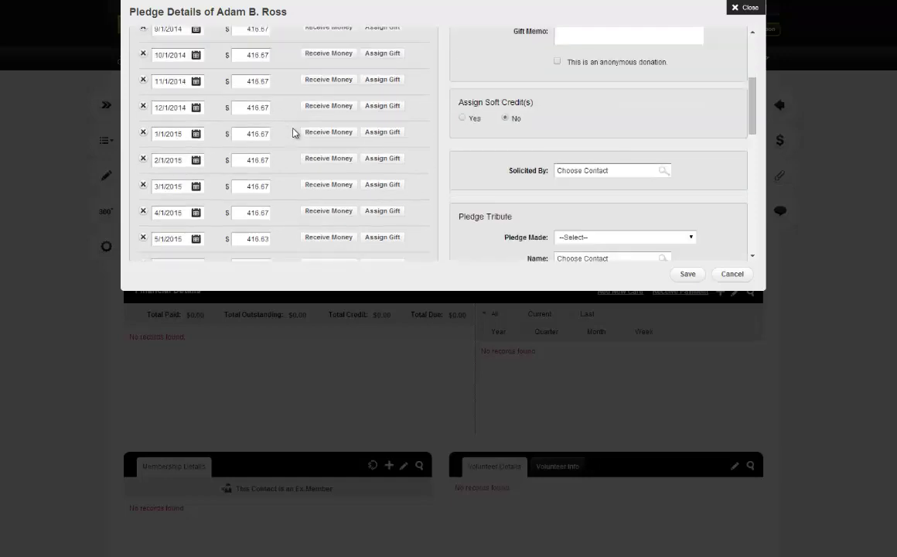
{"action": "scroll", "coordinate": [232, 163], "scroll_direction": "up", "scroll_amount": 3}
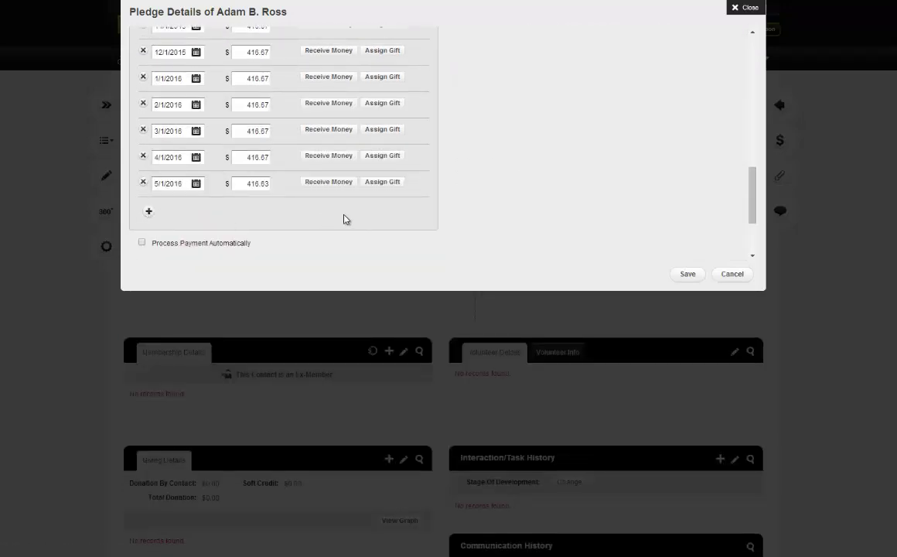
{"action": "scroll", "coordinate": [301, 213], "scroll_direction": "up", "scroll_amount": 10}
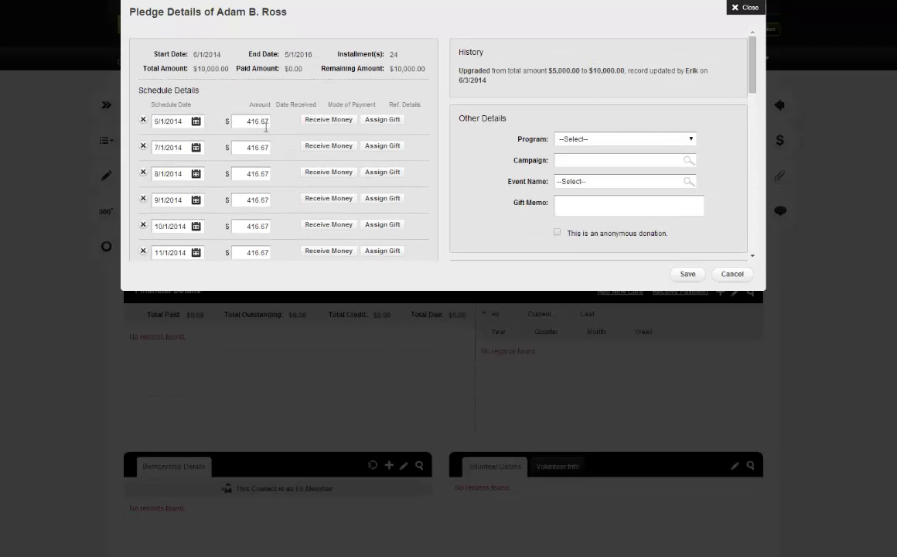
{"action": "scroll", "coordinate": [288, 225], "scroll_direction": "down", "scroll_amount": 1}
{"action": "scroll", "coordinate": [289, 226], "scroll_direction": "up", "scroll_amount": 1}
Step: Compare the pledge's upgrade entry in the history with its remaining amount
{"action": "left_click_drag", "start_coordinate": [461, 70], "coordinate": [500, 88]}
{"action": "left_click", "coordinate": [500, 85]}
{"action": "left_click_drag", "start_coordinate": [389, 68], "coordinate": [429, 67]}
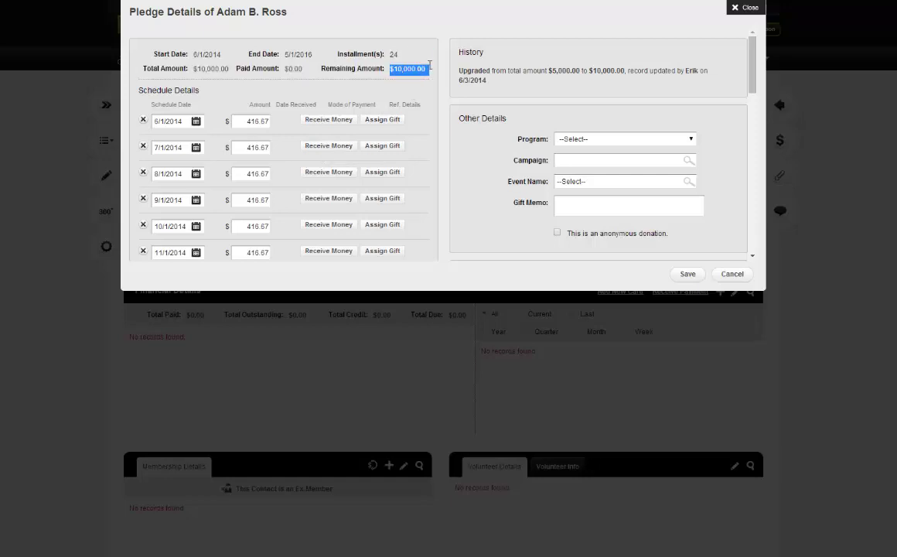
{"action": "left_click", "coordinate": [419, 72]}
{"action": "left_click_drag", "start_coordinate": [460, 71], "coordinate": [496, 84]}
{"action": "left_click", "coordinate": [498, 87]}
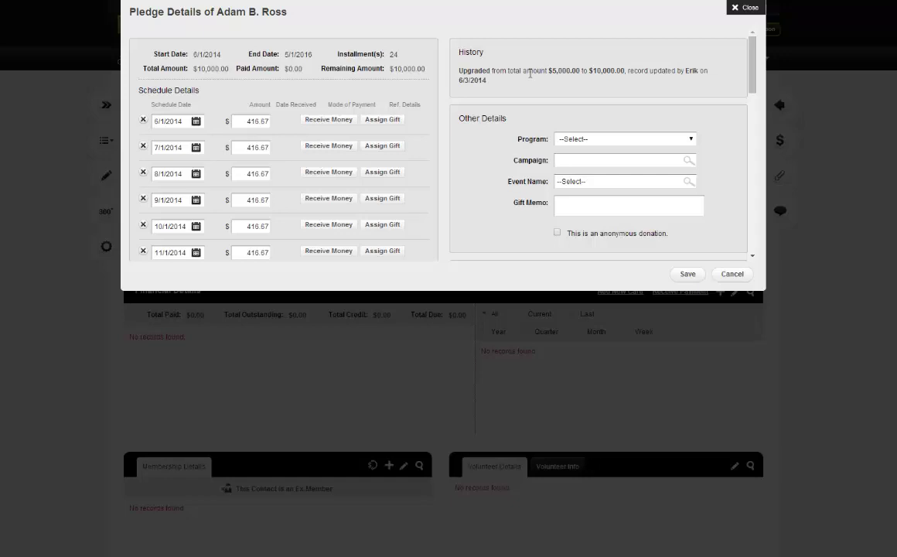
Step: Set the amount of the 6/1/2014 installment to 400
{"action": "scroll", "coordinate": [454, 143], "scroll_direction": "down", "scroll_amount": 5}
{"action": "scroll", "coordinate": [448, 151], "scroll_direction": "down", "scroll_amount": 2}
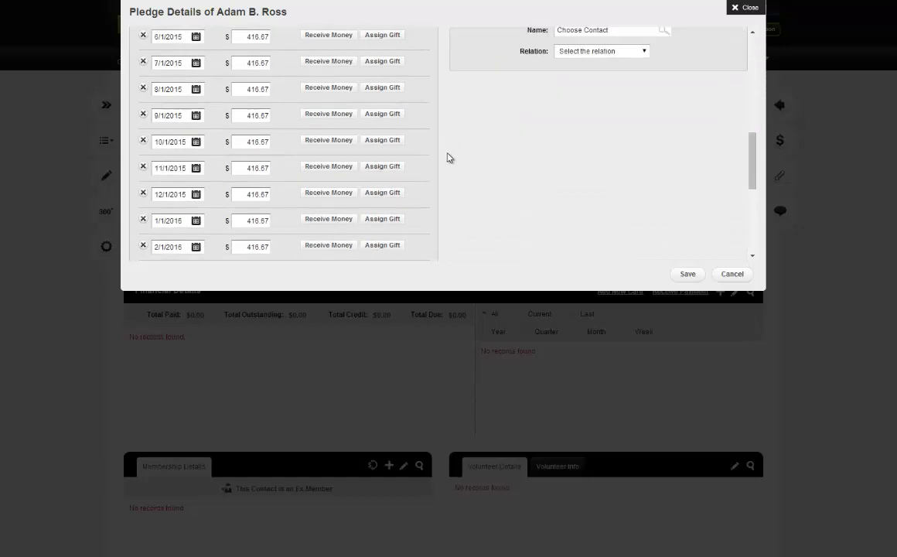
{"action": "scroll", "coordinate": [446, 158], "scroll_direction": "up", "scroll_amount": 8}
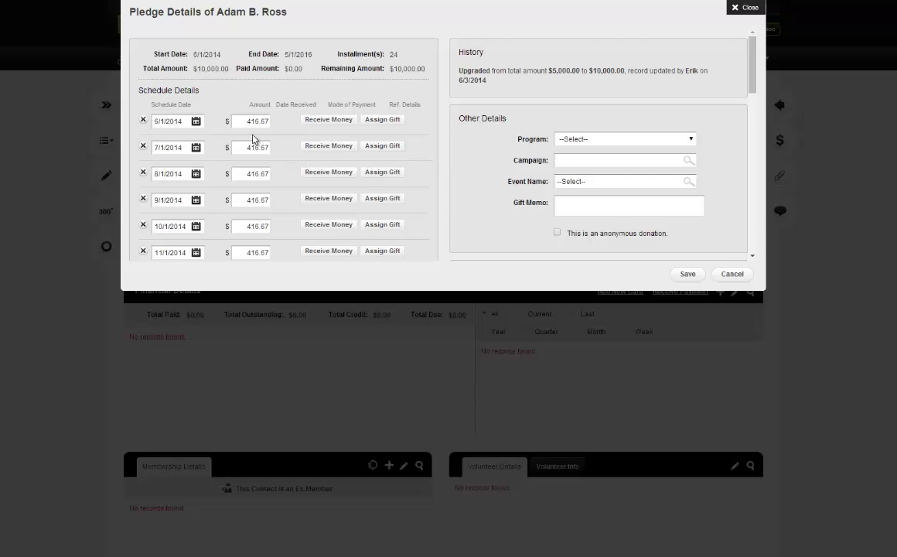
{"action": "left_click_drag", "start_coordinate": [241, 122], "coordinate": [274, 126]}
{"action": "scroll", "coordinate": [274, 193], "scroll_direction": "down", "scroll_amount": 5}
{"action": "scroll", "coordinate": [276, 215], "scroll_direction": "up", "scroll_amount": 5}
{"action": "type", "text": "400"}
{"action": "scroll", "coordinate": [259, 224], "scroll_direction": "down", "scroll_amount": 5}
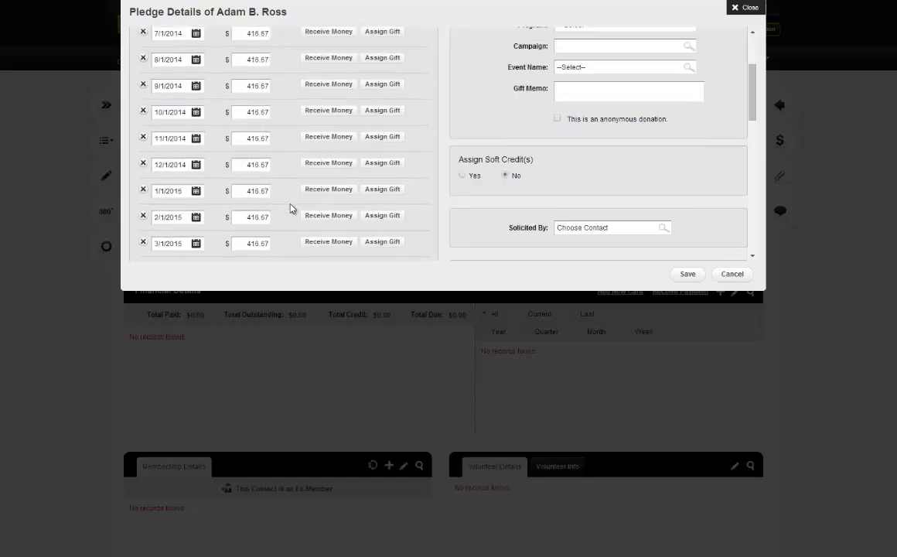
{"action": "scroll", "coordinate": [285, 216], "scroll_direction": "down", "scroll_amount": 5}
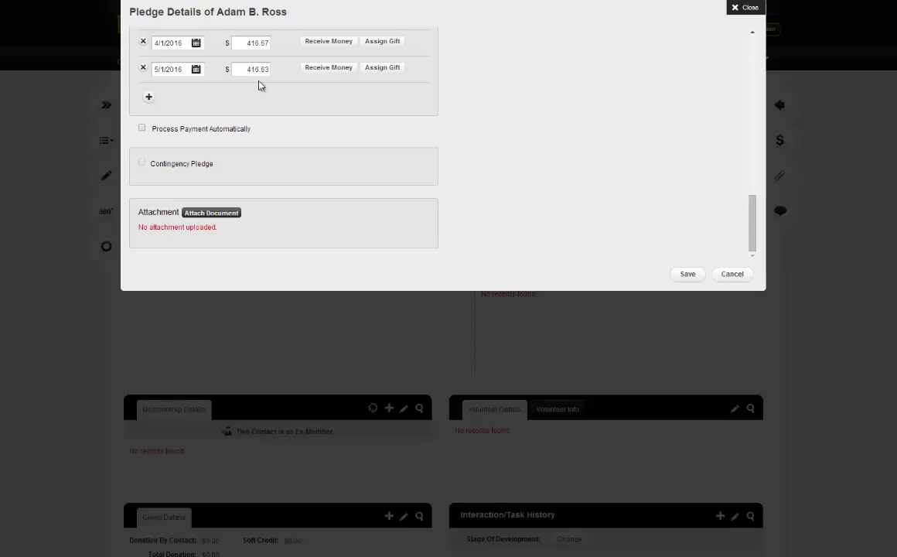
{"action": "scroll", "coordinate": [271, 116], "scroll_direction": "up", "scroll_amount": 5}
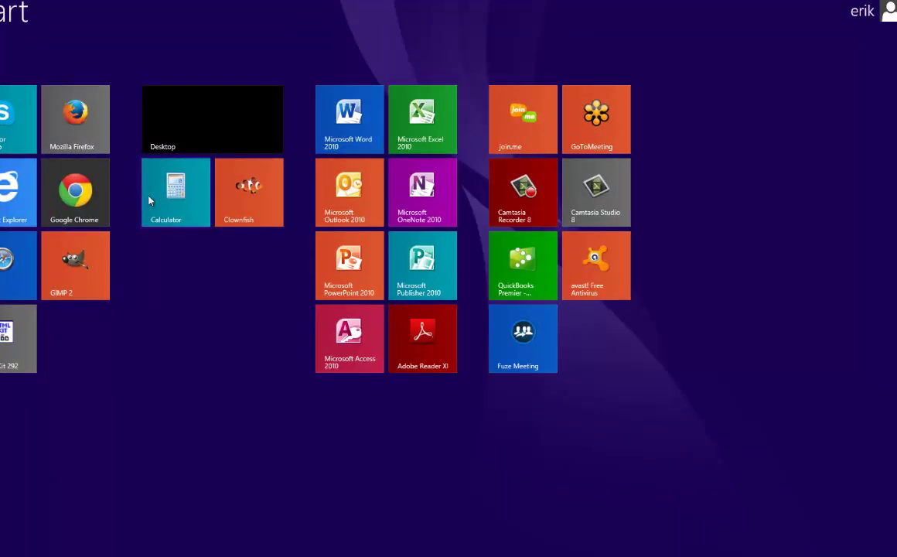
Step: Switch to Calculator, add 416.67 and 16.67 to get the adjusted installment amount, and minimize it
{"action": "left_click", "coordinate": [149, 201]}
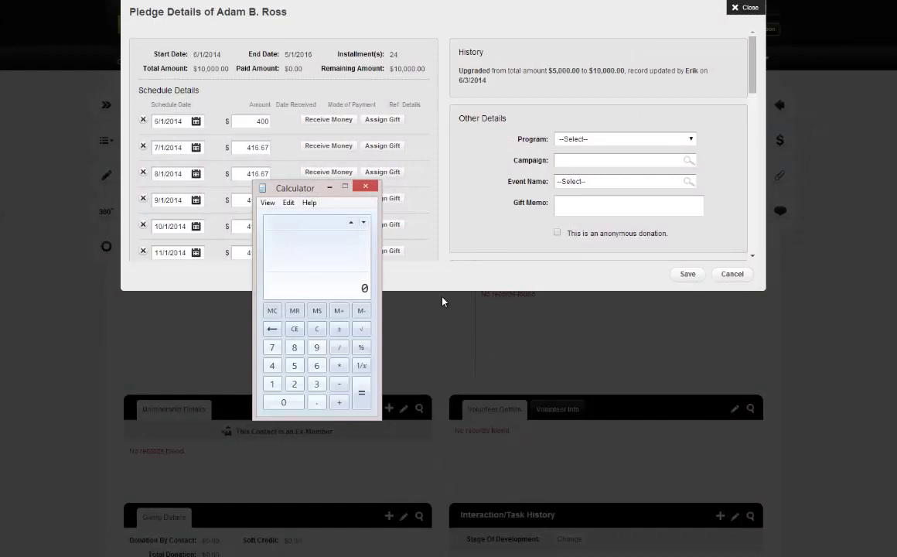
{"action": "type", "text": "4166"}
{"action": "type", "text": "67+1"}
{"action": "type", "text": "6.67"}
{"action": "key", "text": "Return"}
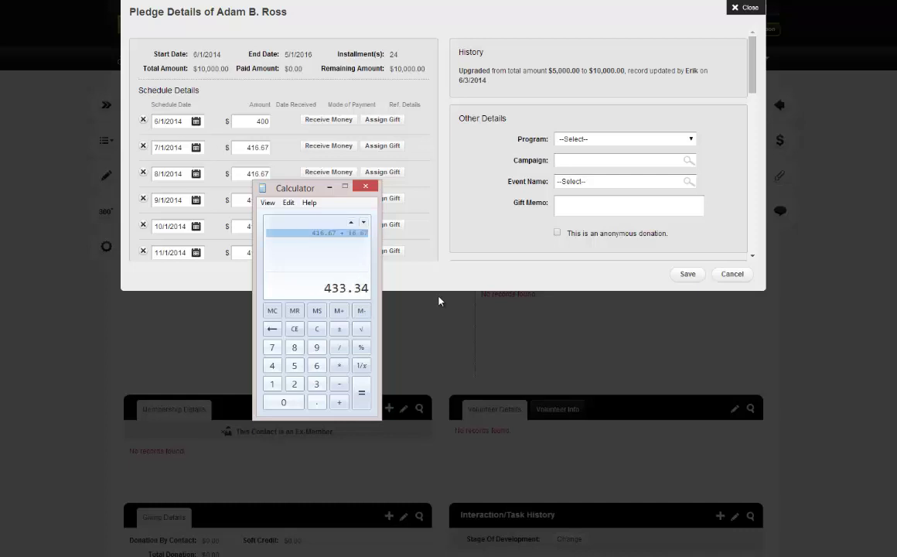
{"action": "left_click_drag", "start_coordinate": [308, 184], "coordinate": [317, 185]}
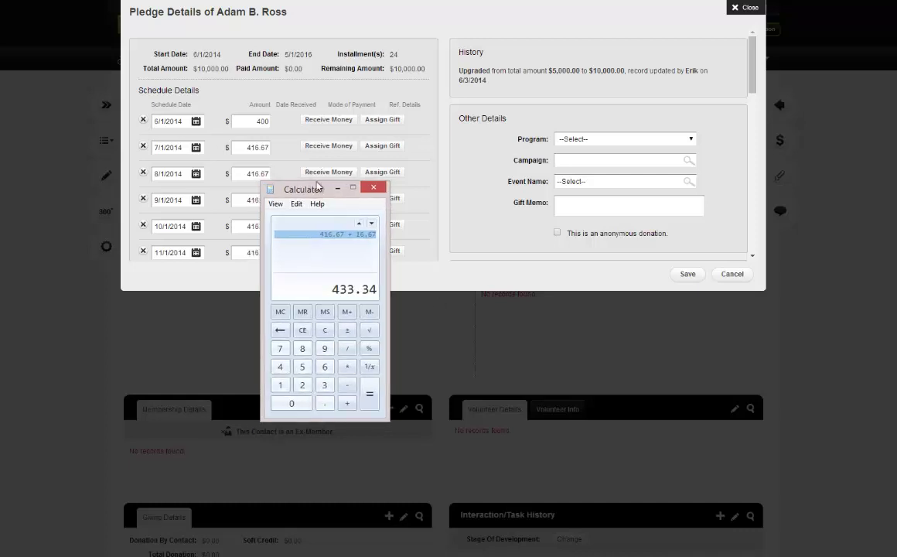
{"action": "left_click", "coordinate": [337, 187]}
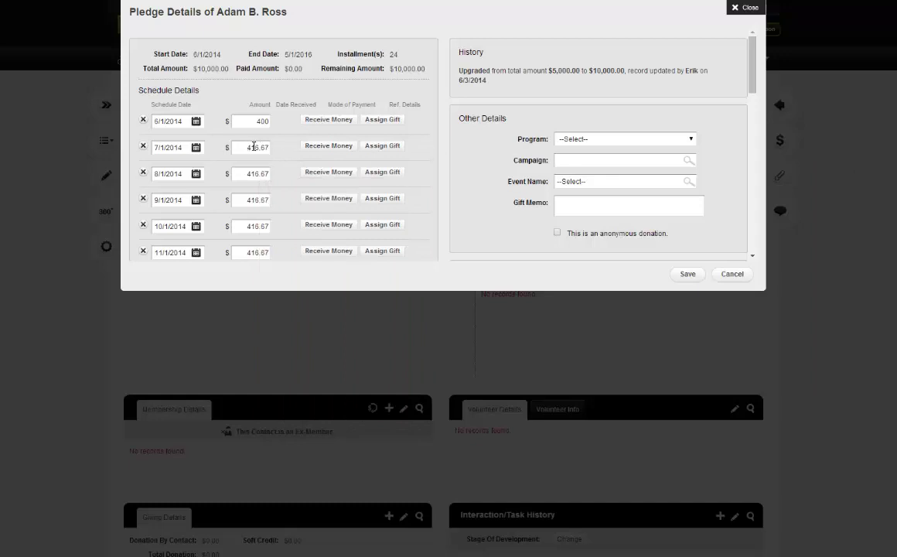
Step: Set the amount of the 7/1/2014 installment to 433.34 and save the pledge
{"action": "double_click", "coordinate": [253, 146]}
{"action": "type", "text": "433.34"}
{"action": "left_click", "coordinate": [687, 274]}
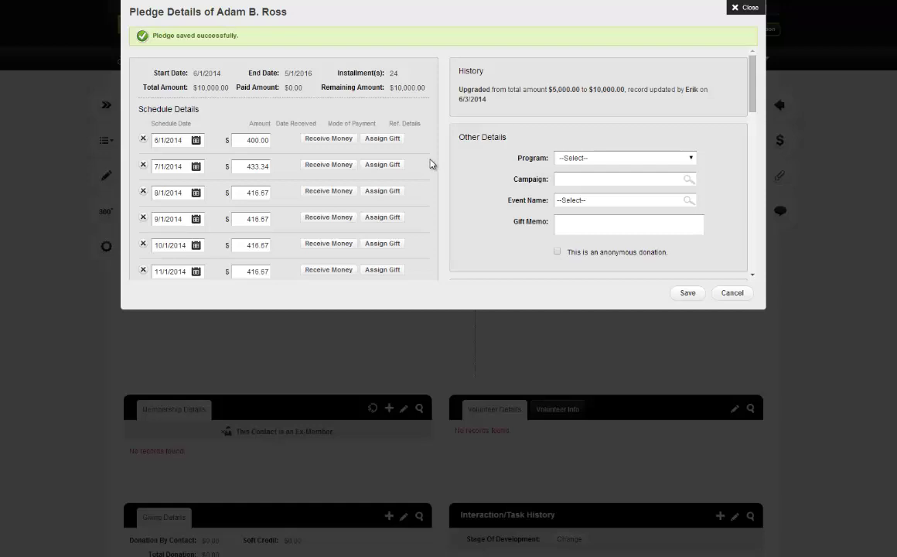
Step: Read the saved pledge's history entry, including who updated the record and when
{"action": "double_click", "coordinate": [691, 89]}
{"action": "left_click", "coordinate": [698, 89]}
{"action": "left_click_drag", "start_coordinate": [480, 99], "coordinate": [452, 92]}
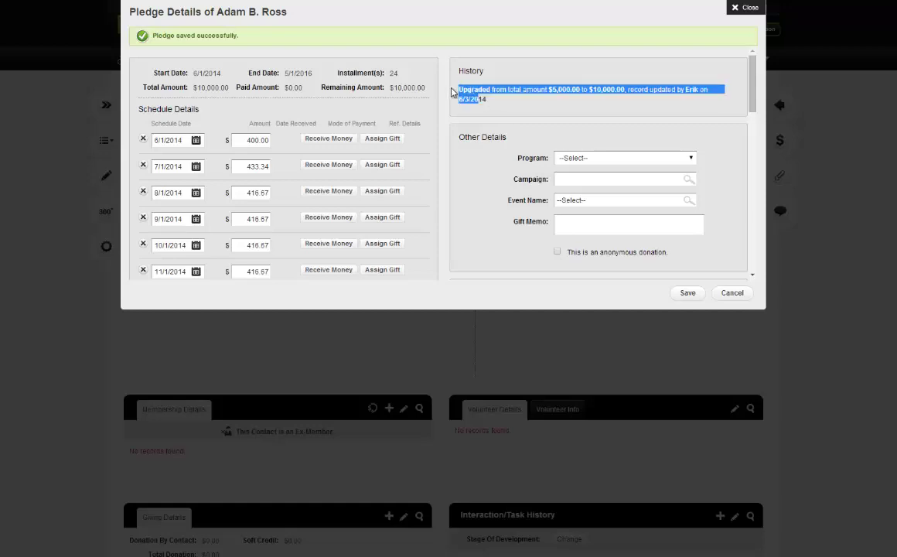
{"action": "left_click", "coordinate": [454, 91]}
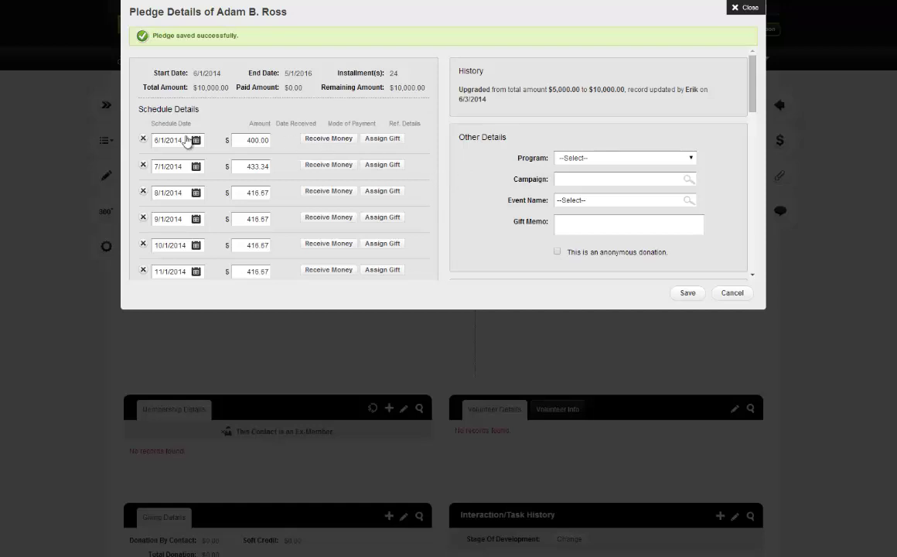
Step: Start receiving money for the 6/1/2014 installment, check its donation and tax-deductible amounts, and set the mode of payment to Check
{"action": "left_click", "coordinate": [328, 141]}
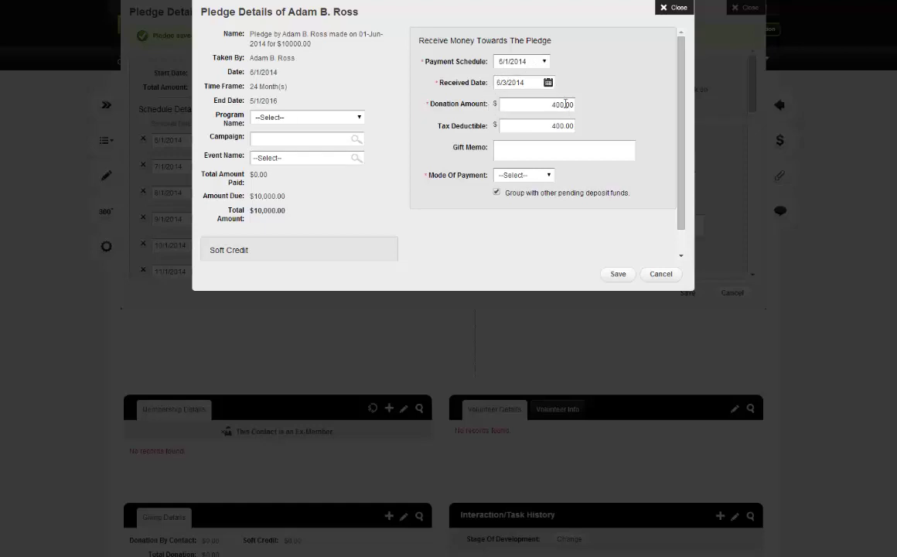
{"action": "left_click", "coordinate": [542, 103]}
{"action": "left_click", "coordinate": [537, 125]}
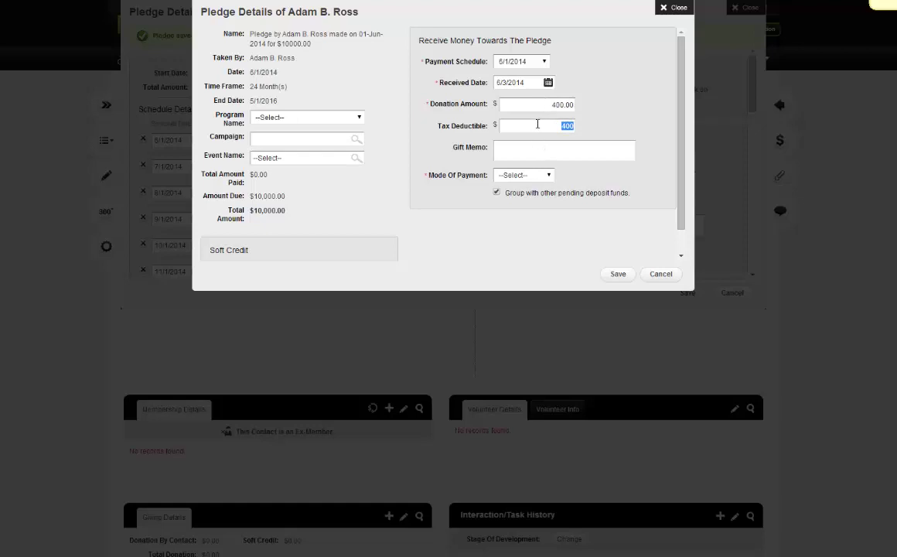
{"action": "left_click", "coordinate": [523, 175]}
{"action": "left_click", "coordinate": [523, 201]}
{"action": "left_click", "coordinate": [524, 200]}
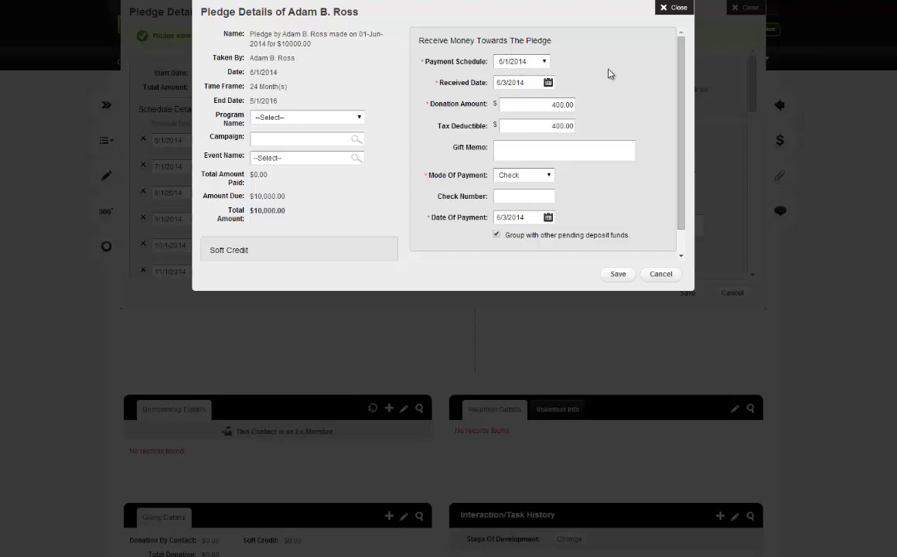
Step: Save the received payment and queue its acknowledgment for later
{"action": "scroll", "coordinate": [607, 77], "scroll_direction": "down", "scroll_amount": 3}
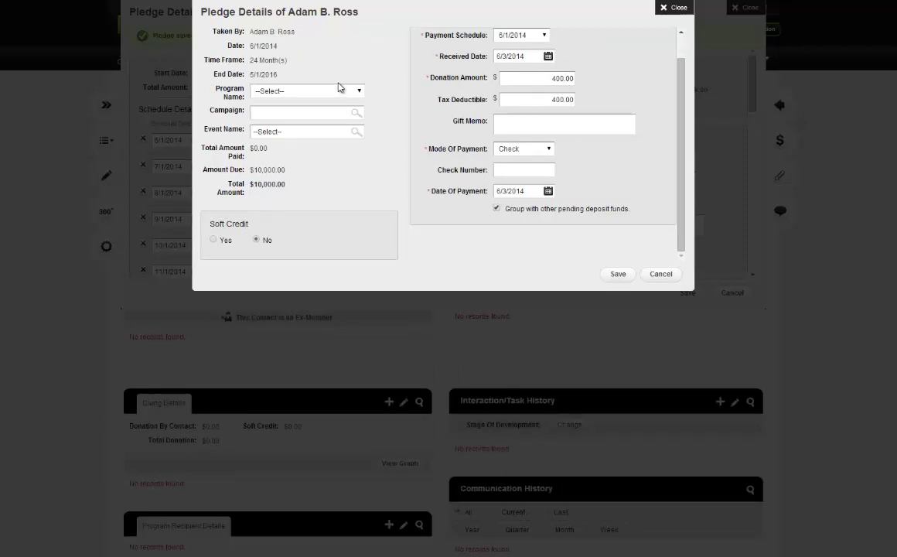
{"action": "left_click", "coordinate": [624, 276]}
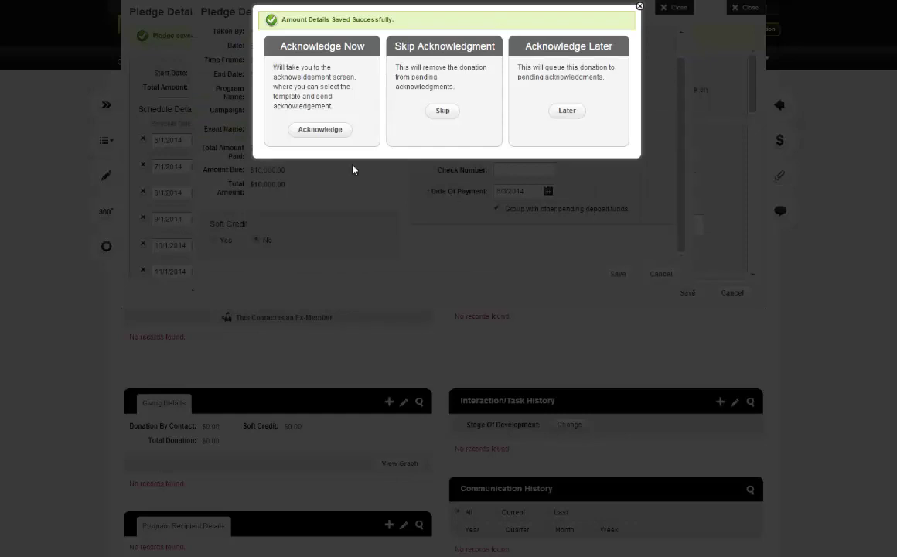
{"action": "left_click", "coordinate": [565, 112]}
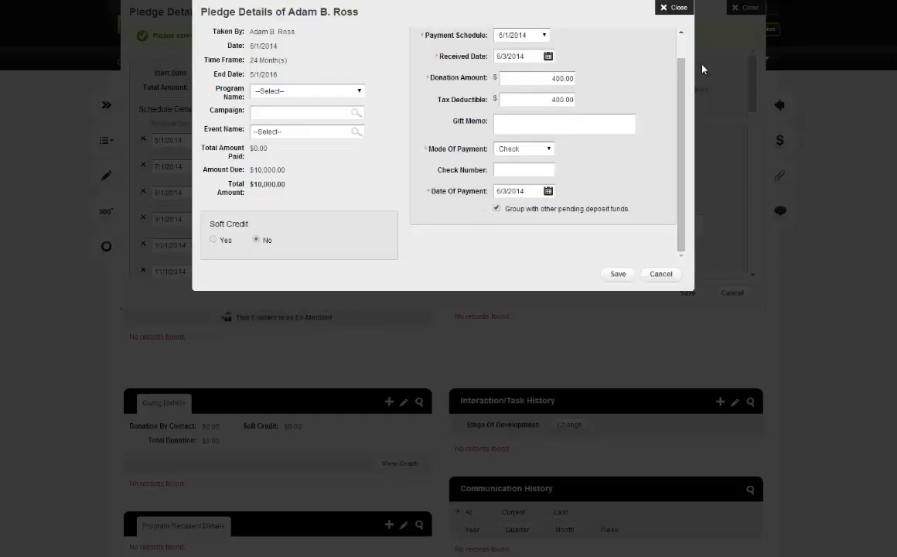
Step: Leave the payment form and check the pledge's total, paid and remaining amounts
{"action": "scroll", "coordinate": [670, 30], "scroll_direction": "down", "scroll_amount": 1}
{"action": "left_click", "coordinate": [616, 232]}
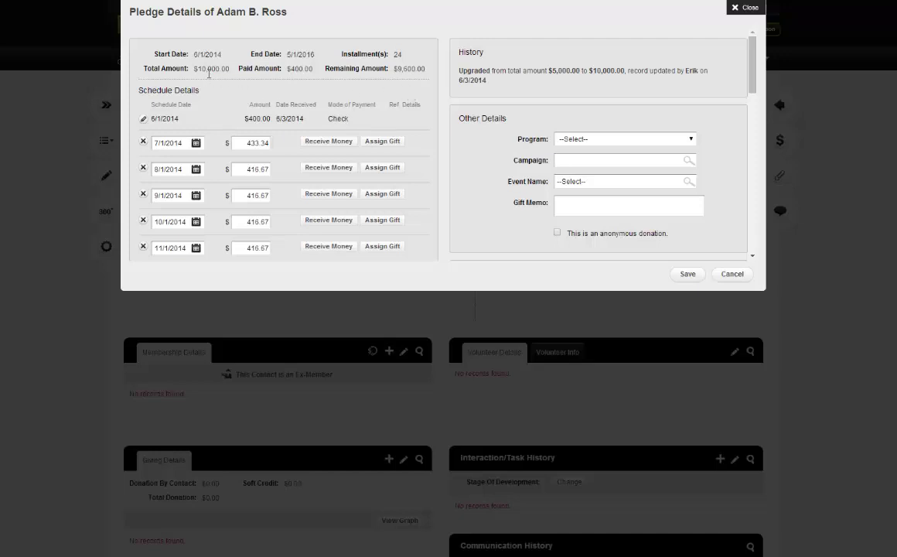
{"action": "double_click", "coordinate": [301, 68]}
{"action": "left_click", "coordinate": [420, 69]}
{"action": "double_click", "coordinate": [398, 70]}
{"action": "left_click", "coordinate": [562, 41]}
Step: Save the pledge and close its details to return to the contact page
{"action": "scroll", "coordinate": [304, 104], "scroll_direction": "down", "scroll_amount": 1}
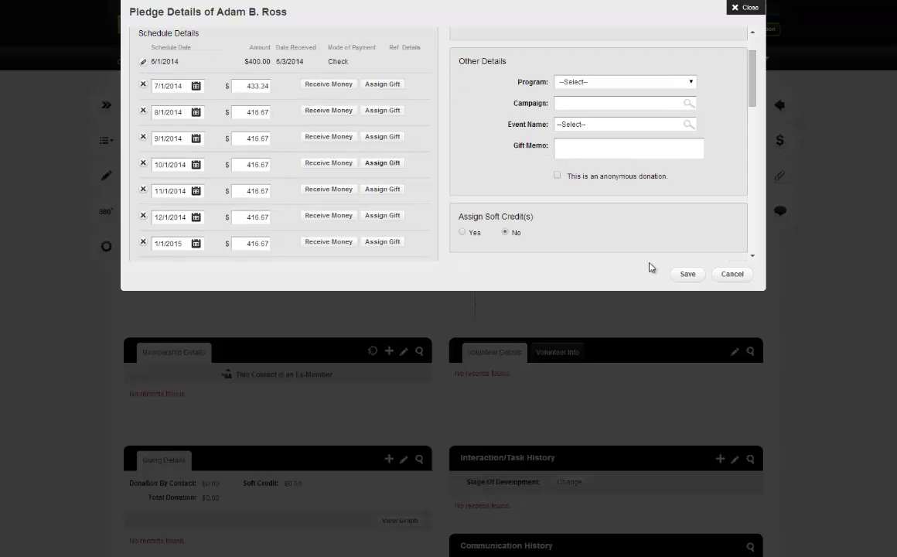
{"action": "left_click", "coordinate": [687, 274]}
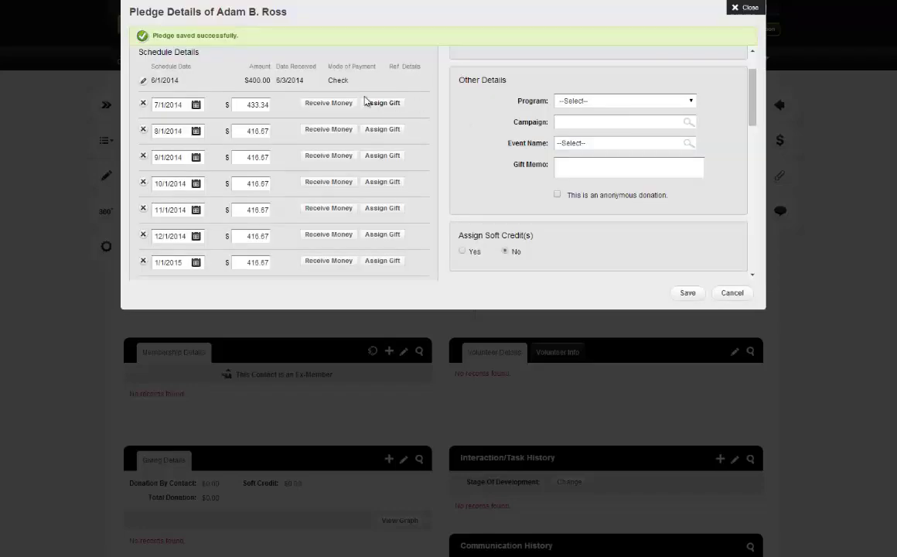
{"action": "left_click", "coordinate": [739, 8]}
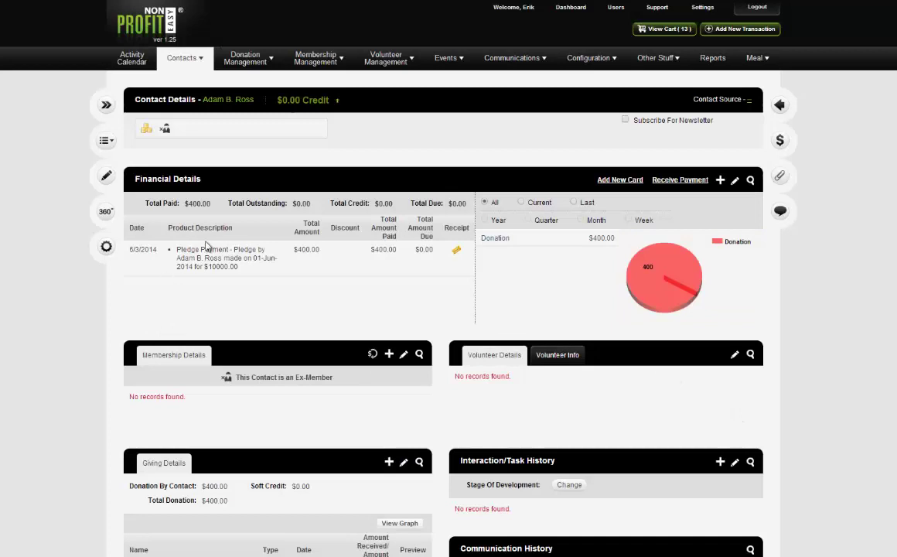
Step: Read the pledge payment's entry in the contact's giving details and find the pledge's own record
{"action": "scroll", "coordinate": [238, 258], "scroll_direction": "down", "scroll_amount": 3}
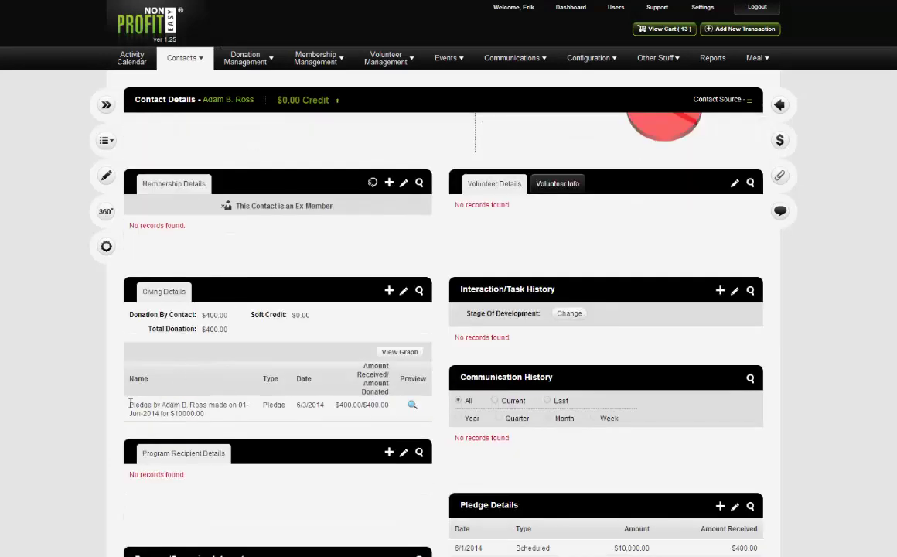
{"action": "left_click_drag", "start_coordinate": [130, 403], "coordinate": [200, 414]}
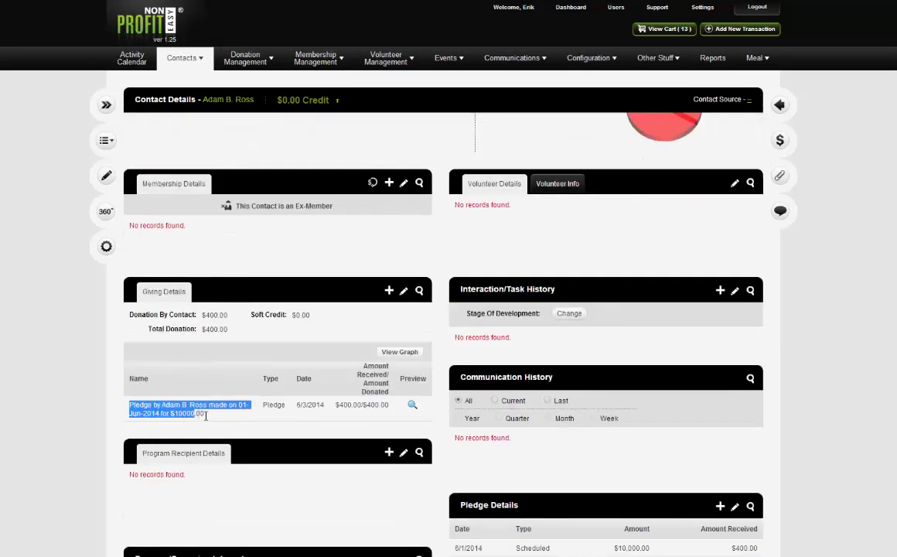
{"action": "left_click", "coordinate": [212, 420]}
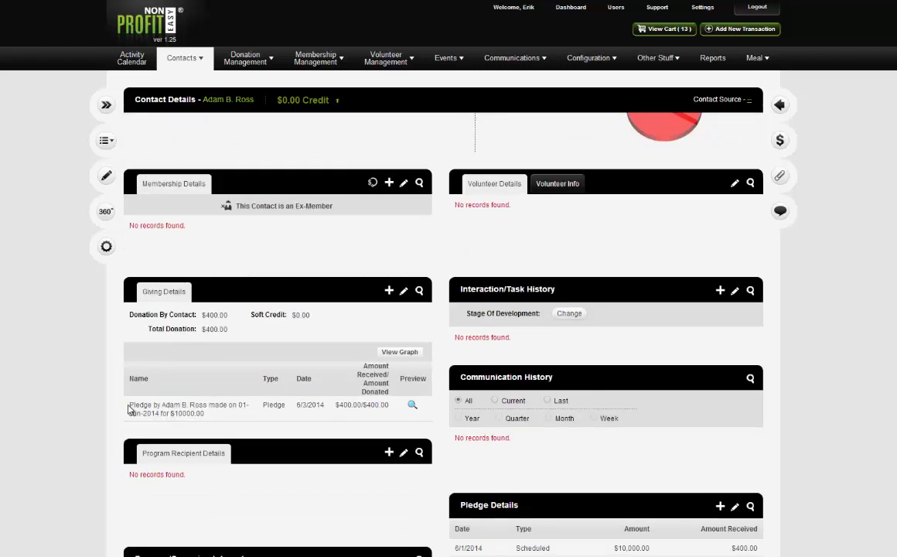
{"action": "left_click_drag", "start_coordinate": [129, 405], "coordinate": [197, 413]}
{"action": "left_click", "coordinate": [216, 416]}
{"action": "scroll", "coordinate": [623, 329], "scroll_direction": "down", "scroll_amount": 3}
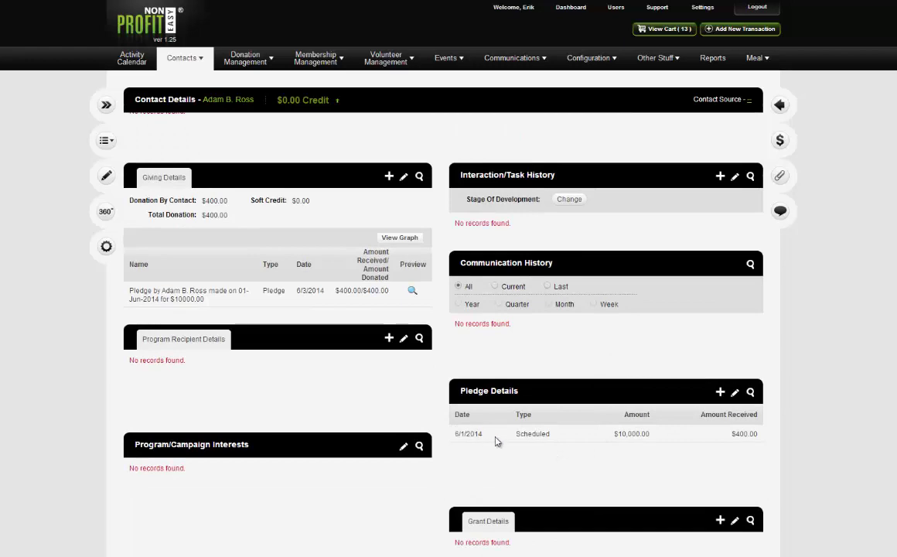
Step: View the receive-money form for the 6/1/2014 pledge and its payment schedule dates, leaving without recording a payment
{"action": "left_click", "coordinate": [735, 393]}
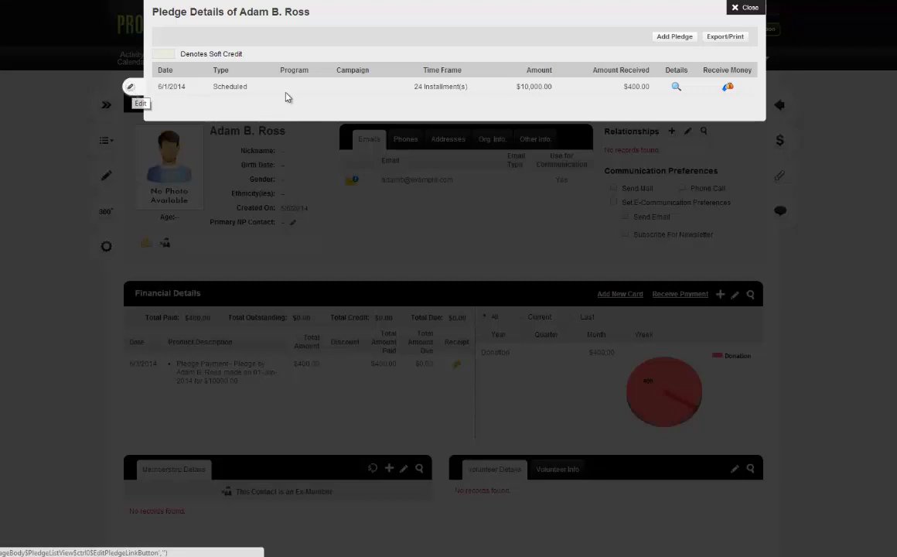
{"action": "left_click", "coordinate": [728, 88]}
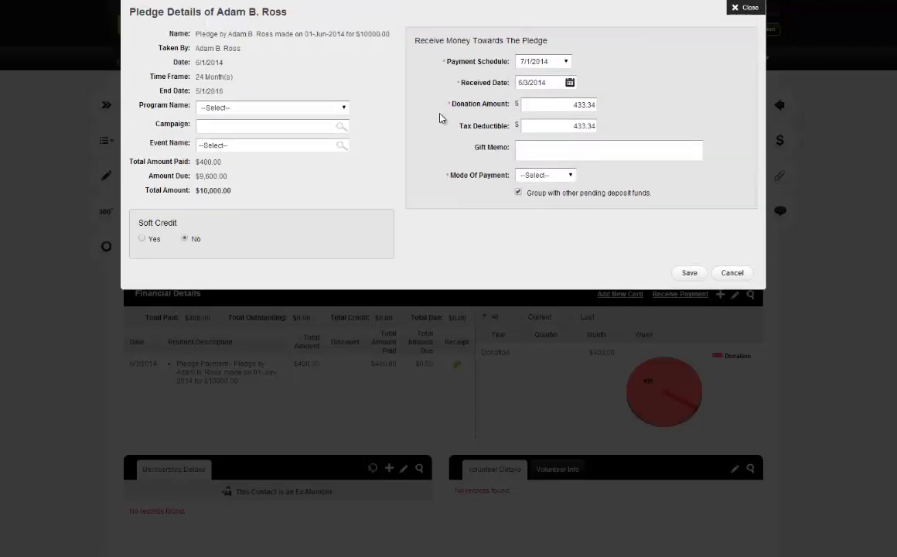
{"action": "left_click", "coordinate": [558, 62]}
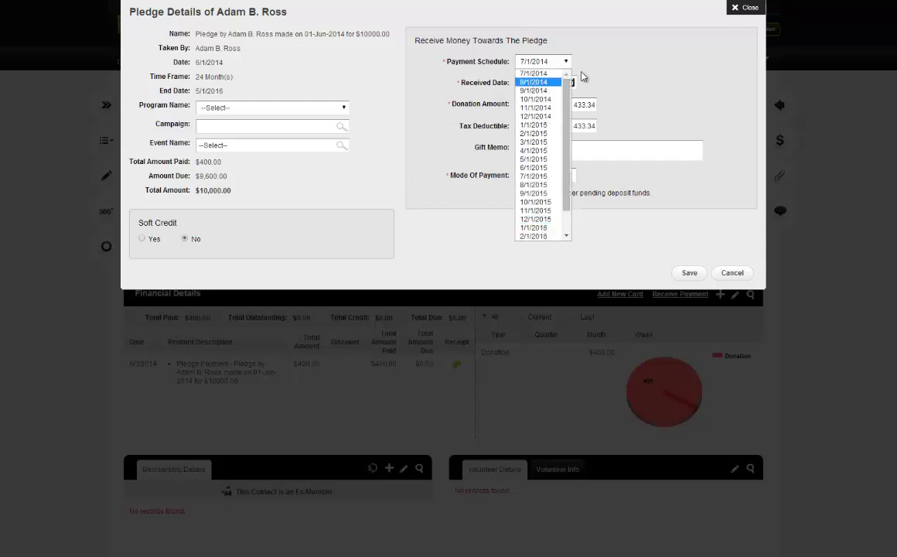
{"action": "left_click", "coordinate": [534, 73]}
{"action": "left_click", "coordinate": [742, 277]}
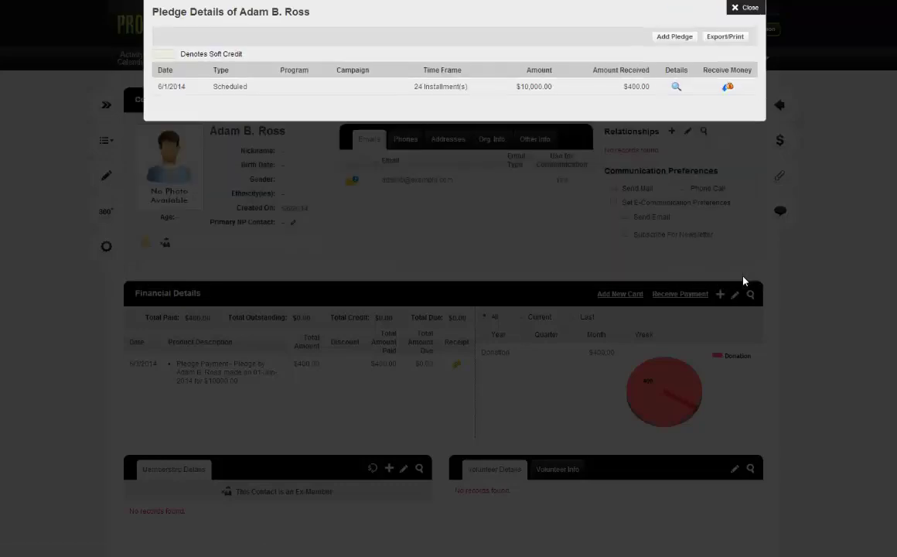
{"action": "left_click", "coordinate": [741, 8]}
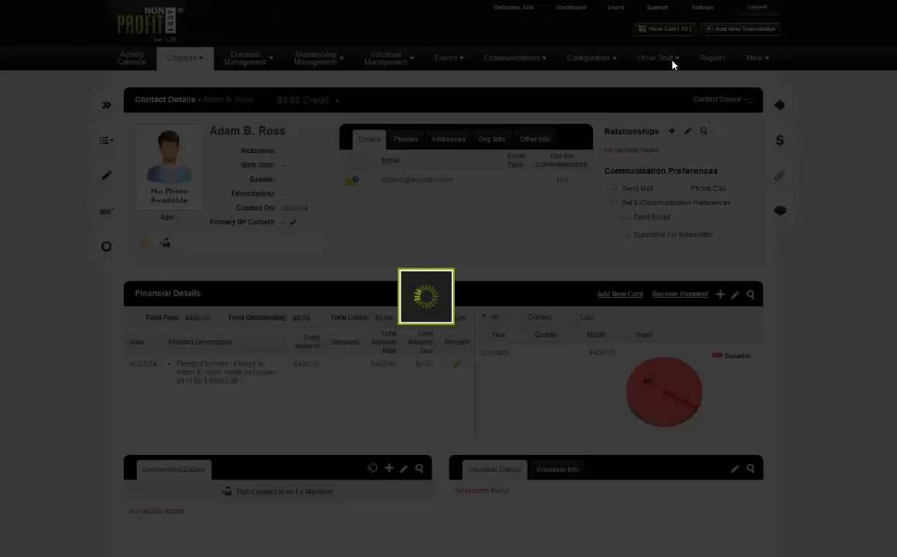
Step: Start a new gift donation from the contact's giving details
{"action": "mouse_move", "coordinate": [673, 66]}
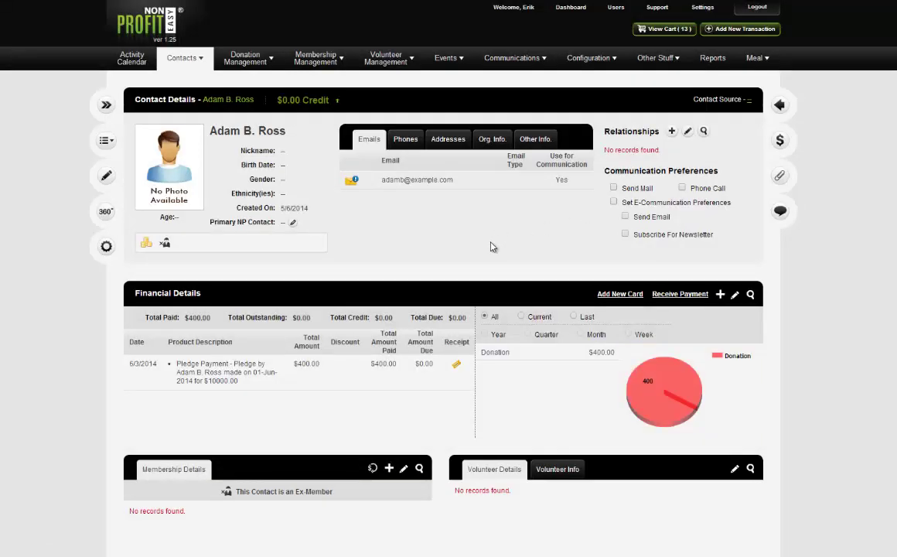
{"action": "scroll", "coordinate": [491, 246], "scroll_direction": "down", "scroll_amount": 3}
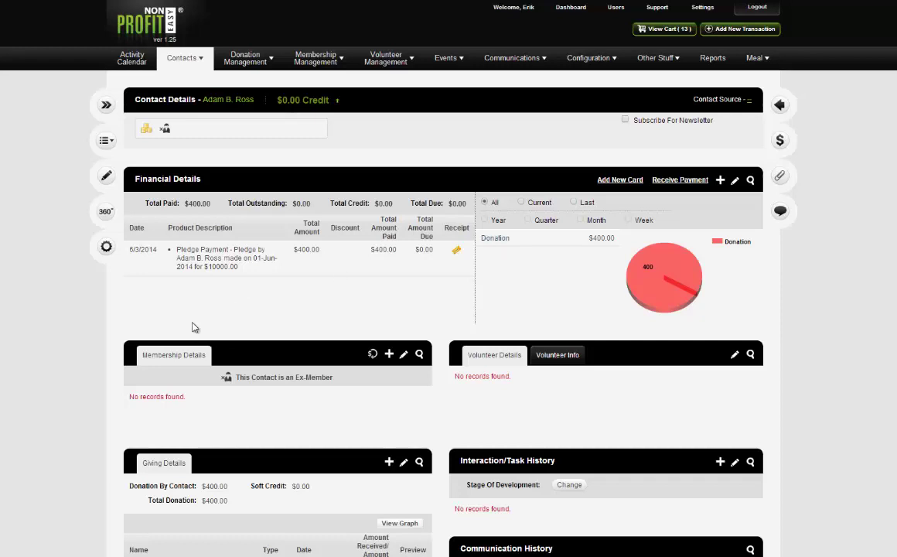
{"action": "scroll", "coordinate": [193, 327], "scroll_direction": "down", "scroll_amount": 3}
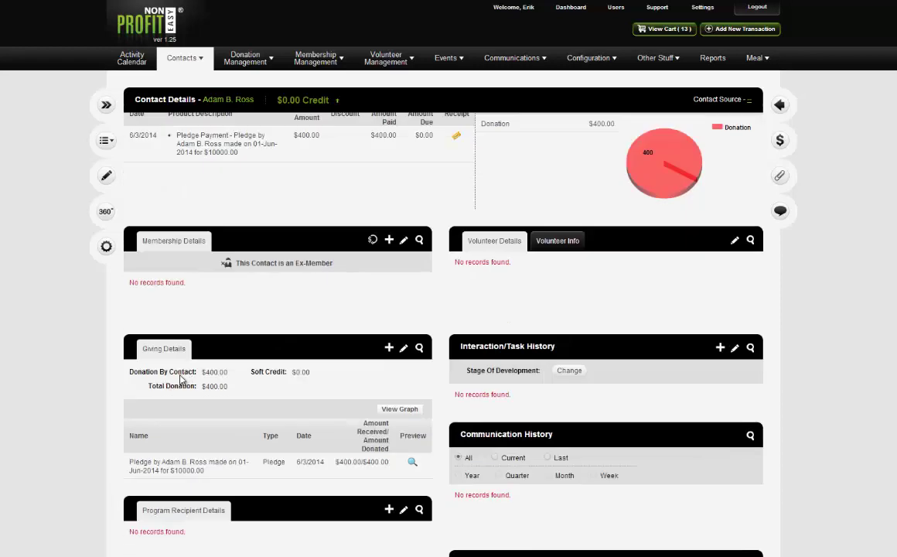
{"action": "left_click", "coordinate": [389, 348]}
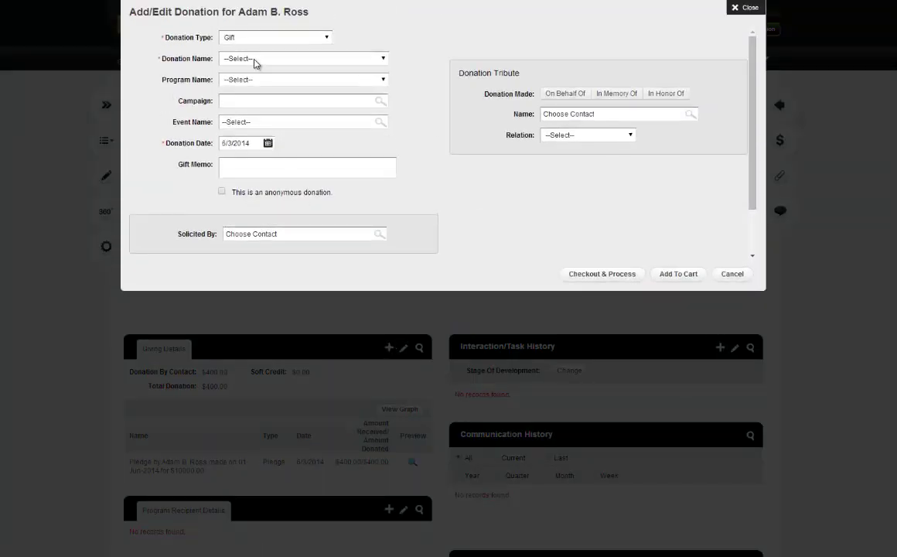
{"action": "left_click", "coordinate": [254, 64]}
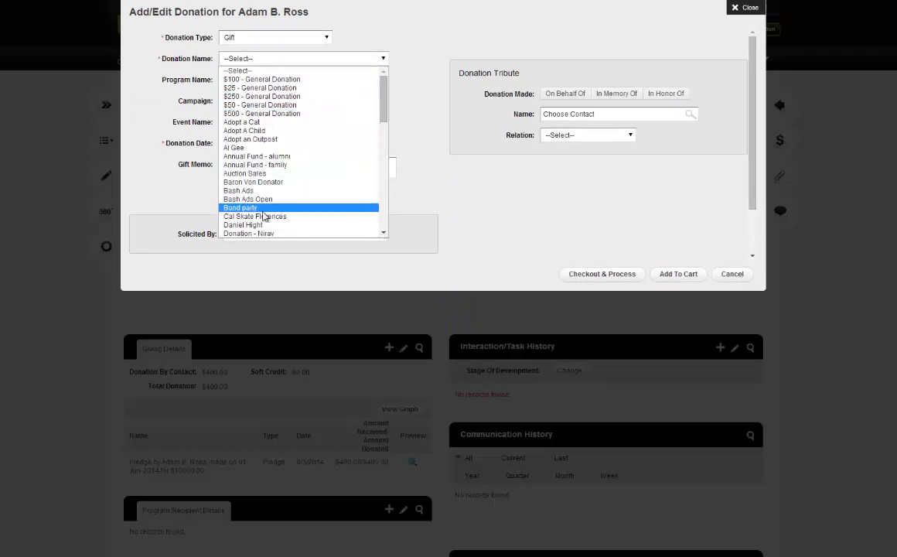
{"action": "left_click", "coordinate": [253, 190]}
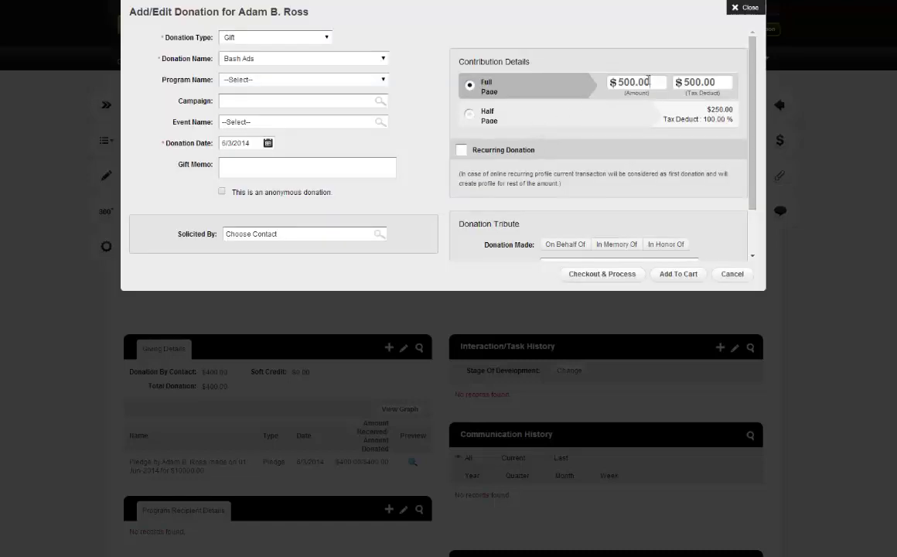
{"action": "left_click_drag", "start_coordinate": [647, 81], "coordinate": [611, 80]}
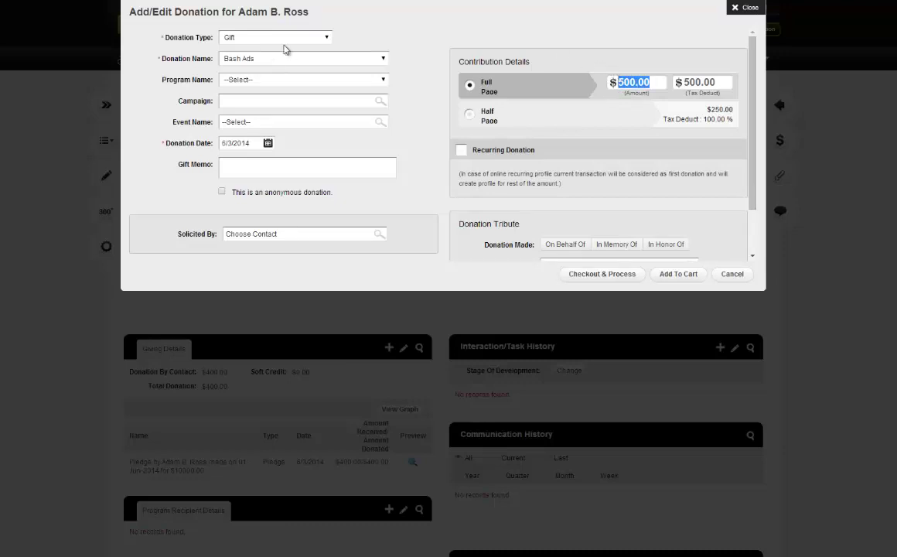
Step: Set the donation name to Donation toward staff support and its Other Amount to $416.67
{"action": "left_click", "coordinate": [254, 57]}
{"action": "scroll", "coordinate": [293, 144], "scroll_direction": "down", "scroll_amount": 4}
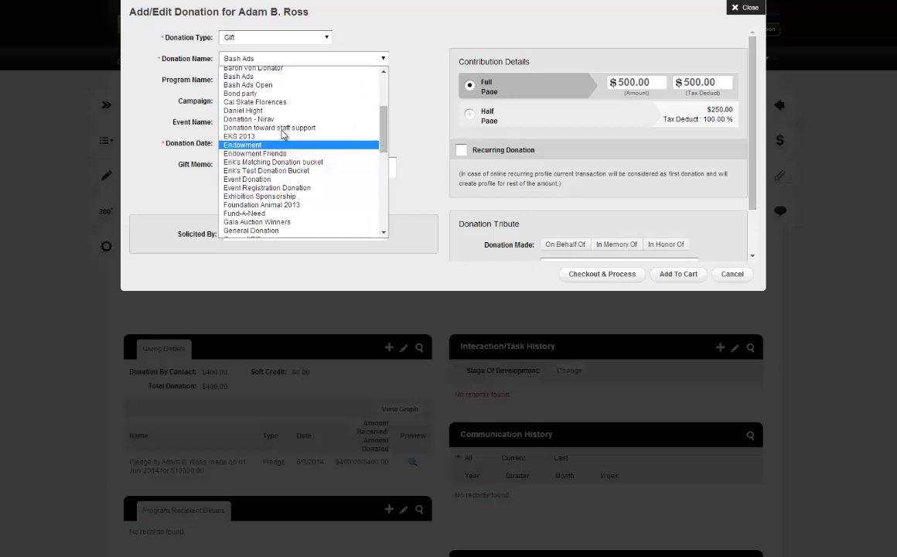
{"action": "left_click", "coordinate": [271, 127]}
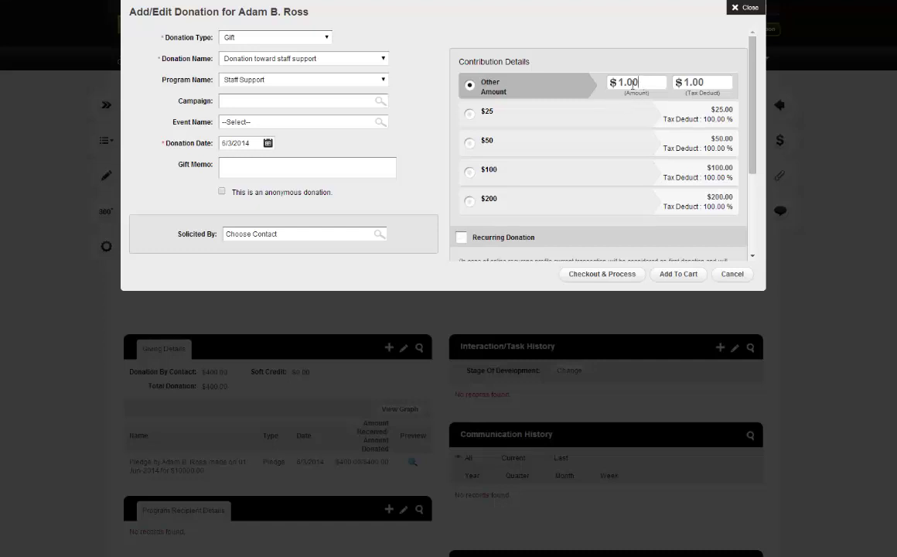
{"action": "left_click_drag", "start_coordinate": [634, 83], "coordinate": [610, 83]}
{"action": "type", "text": "416"}
{"action": "type", "text": "67"}
{"action": "left_click", "coordinate": [566, 46]}
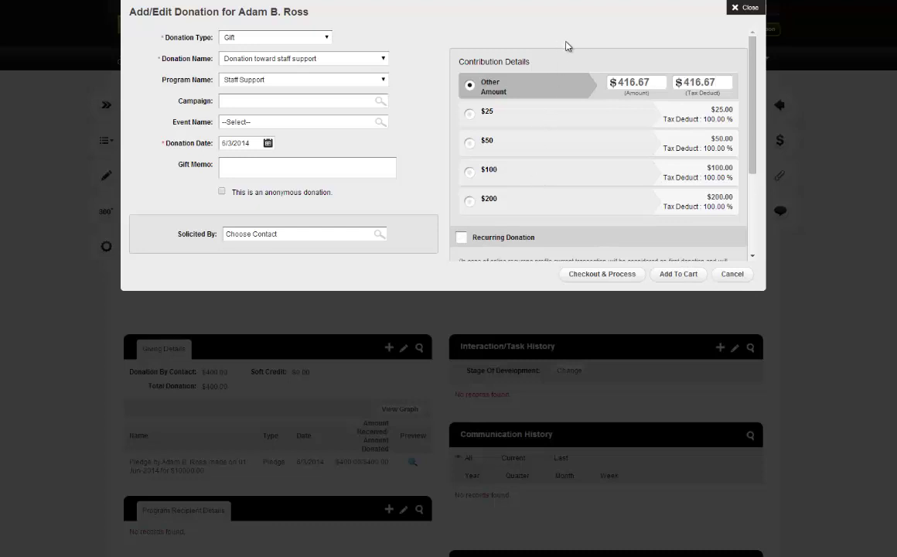
Step: Check out and process the donation with Check as the mode of payment, and queue its acknowledgment for later
{"action": "scroll", "coordinate": [411, 72], "scroll_direction": "down", "scroll_amount": 3}
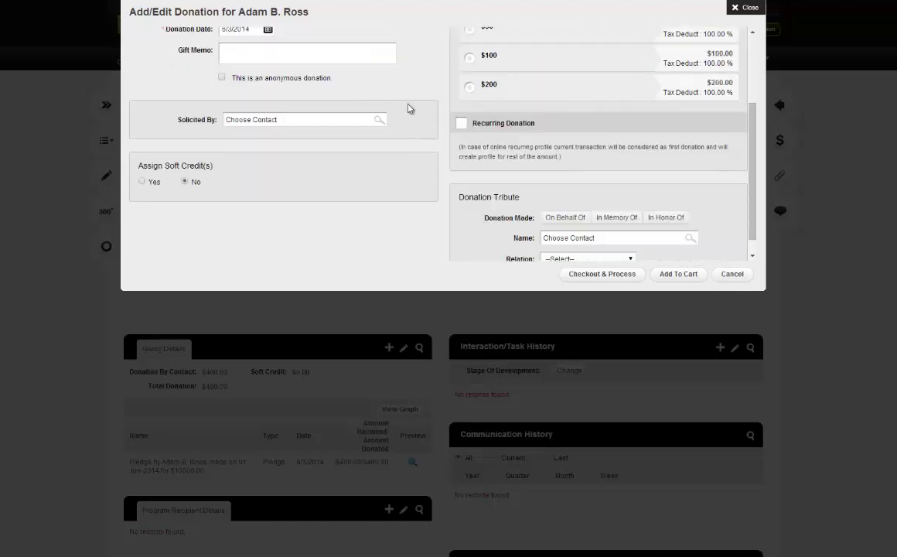
{"action": "left_click", "coordinate": [600, 274]}
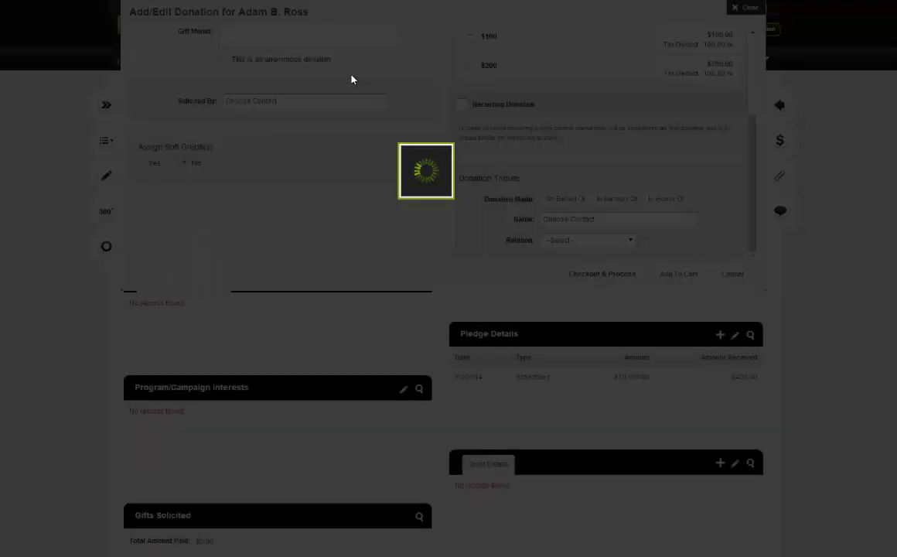
{"action": "left_click", "coordinate": [347, 37]}
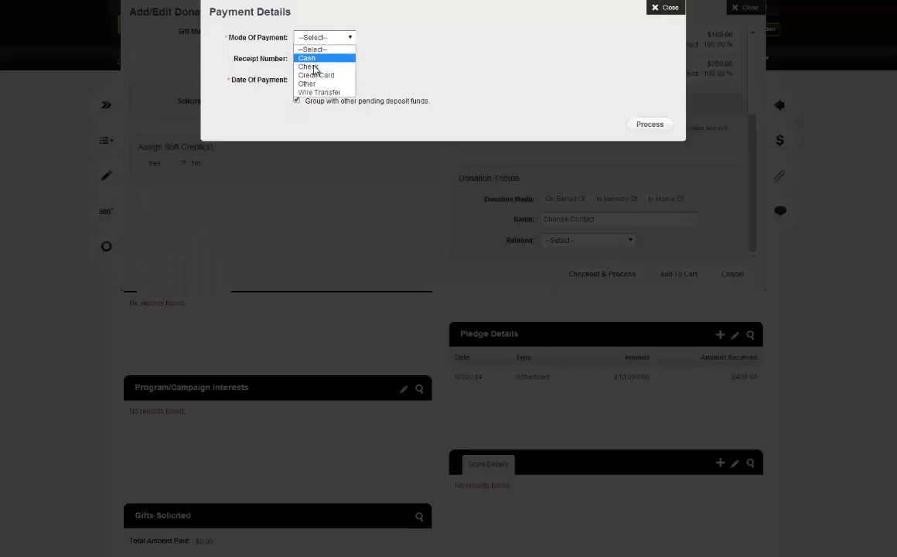
{"action": "left_click", "coordinate": [313, 68]}
{"action": "left_click", "coordinate": [646, 125]}
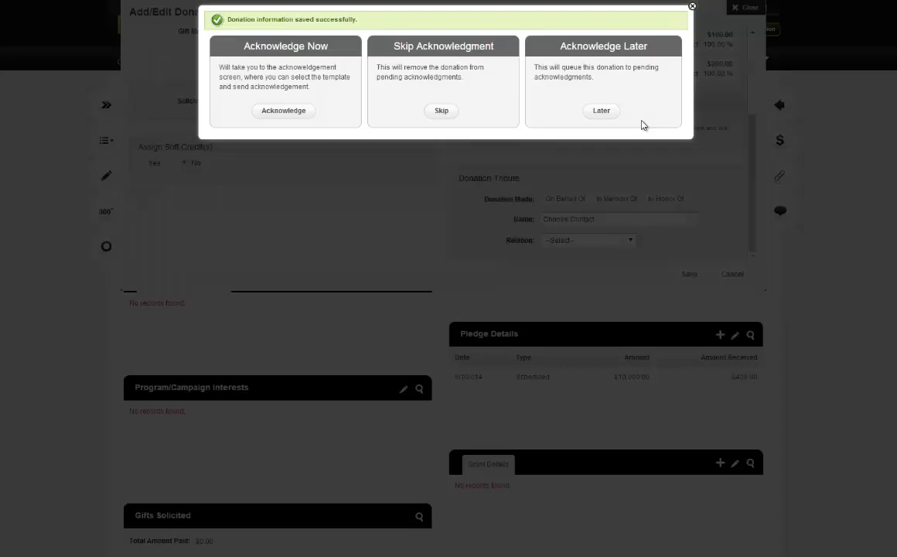
{"action": "left_click", "coordinate": [602, 113]}
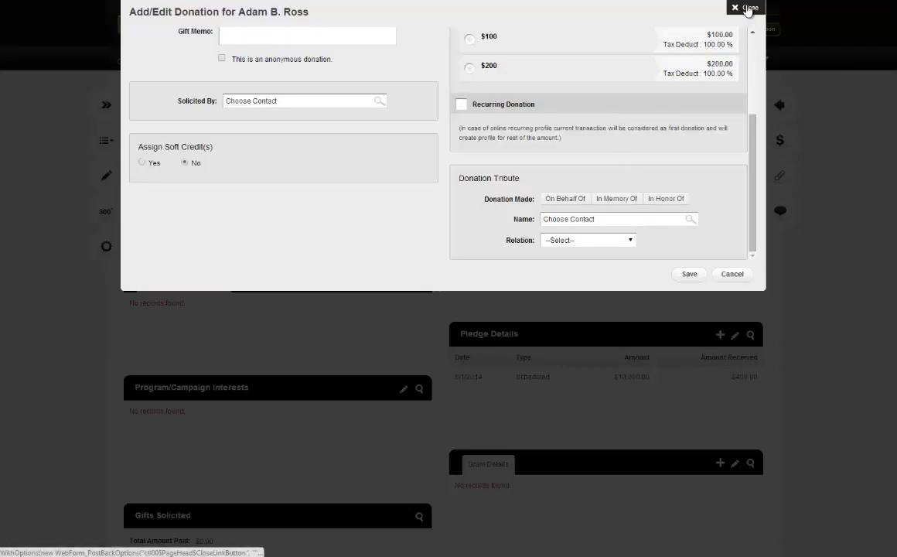
{"action": "left_click", "coordinate": [748, 9]}
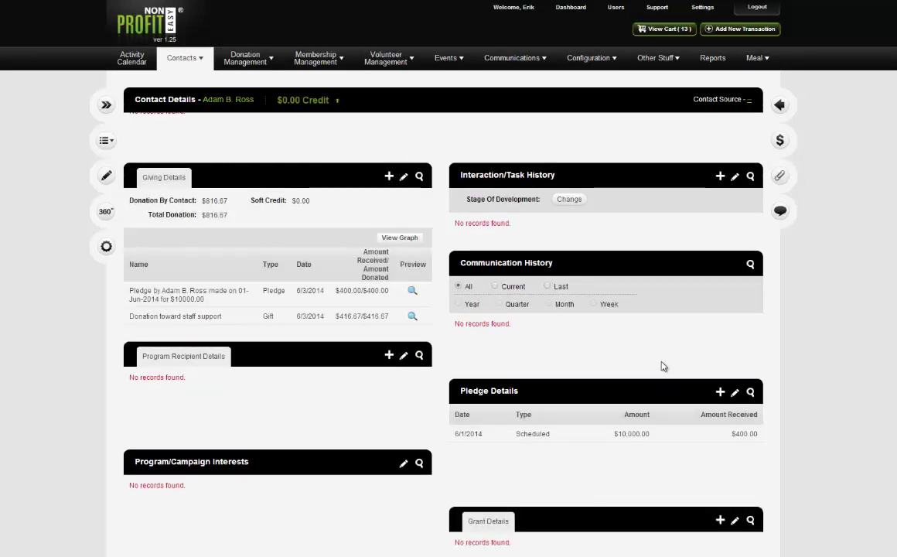
Step: Assign the Donation toward staff support gift to the pledge's 8/1/2014 installment and save the pledge
{"action": "scroll", "coordinate": [661, 366], "scroll_direction": "down", "scroll_amount": 3}
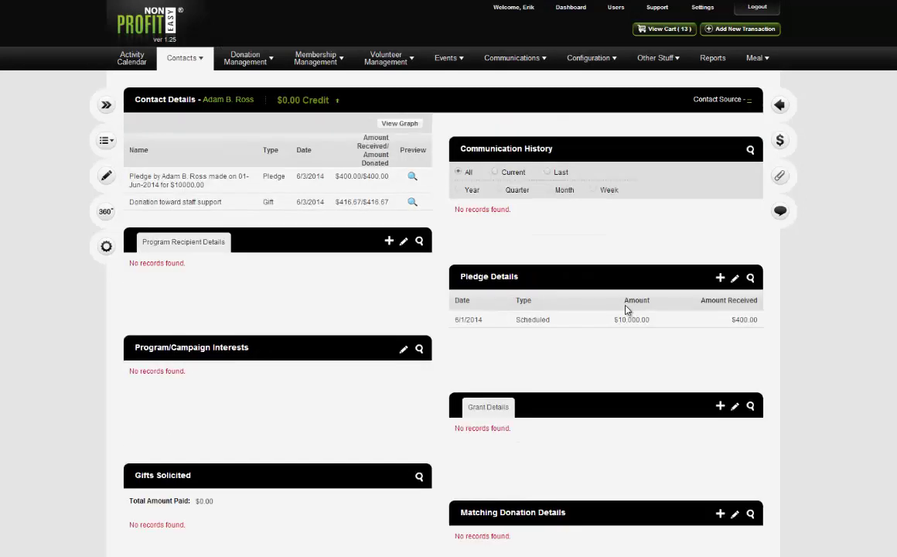
{"action": "left_click", "coordinate": [734, 277]}
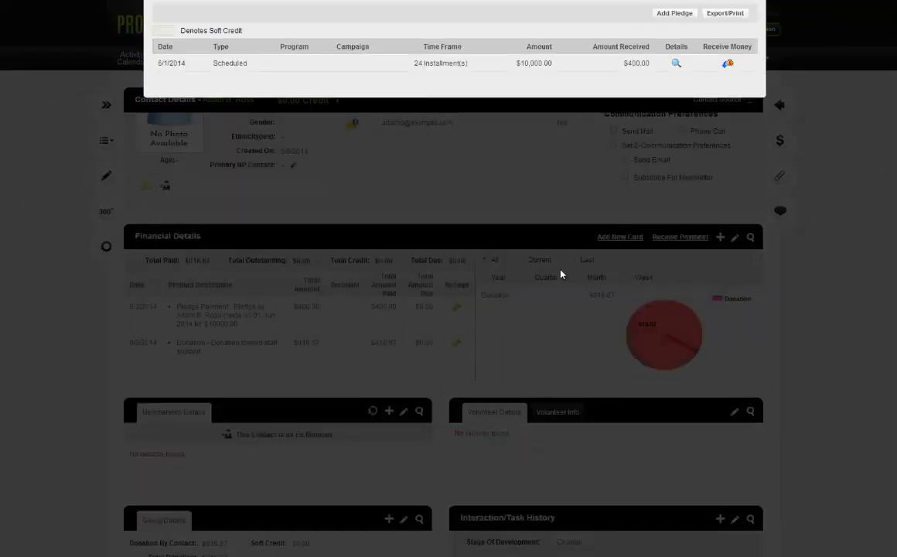
{"action": "left_click", "coordinate": [120, 86]}
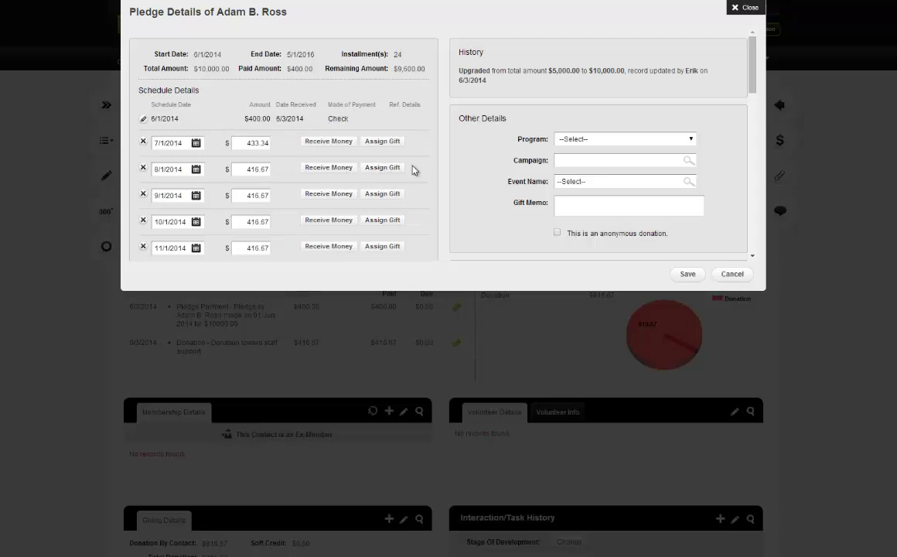
{"action": "left_click", "coordinate": [383, 167]}
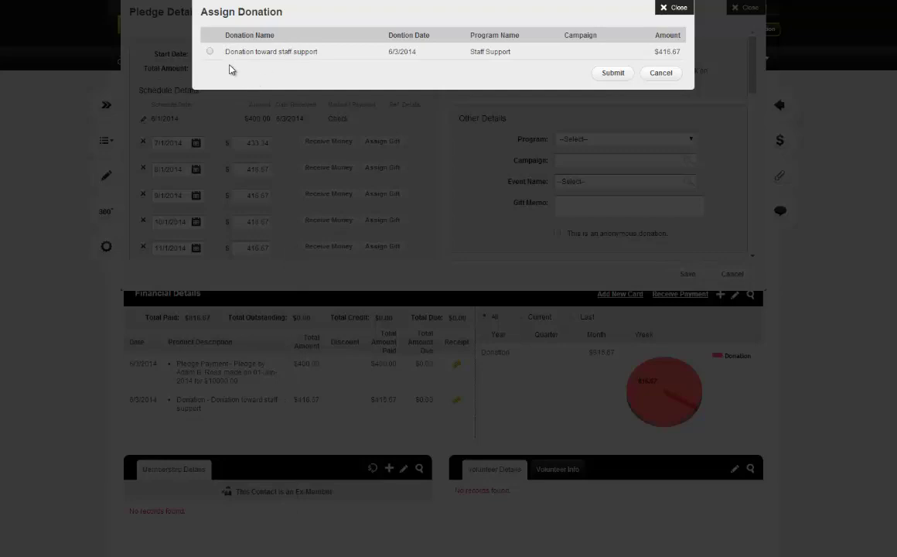
{"action": "left_click", "coordinate": [210, 52]}
{"action": "left_click", "coordinate": [605, 75]}
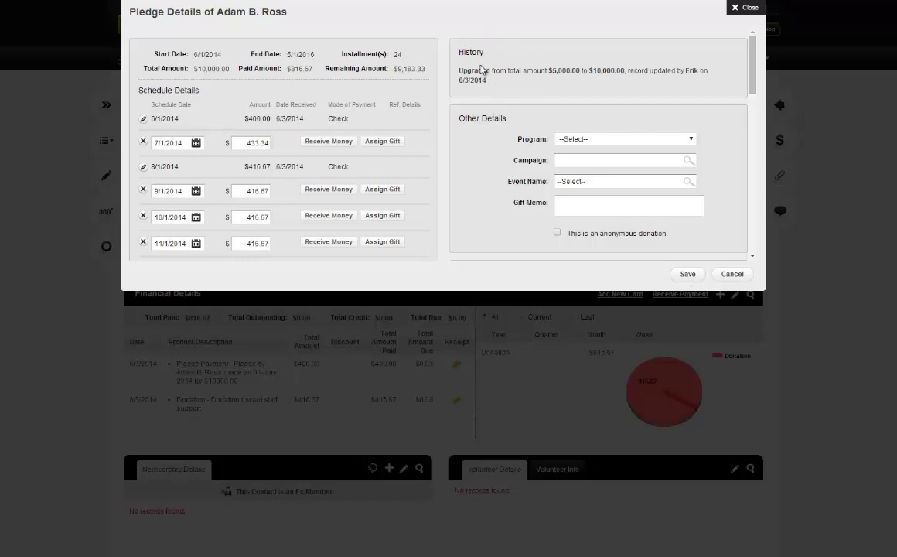
{"action": "left_click", "coordinate": [688, 274]}
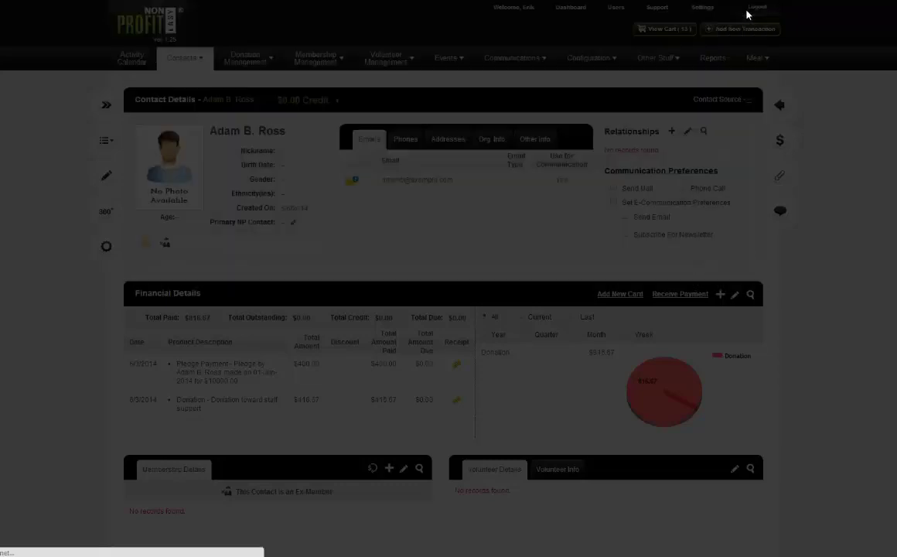
Step: Check how the gift assigned to the pledge is listed in the contact's giving details
{"action": "left_click", "coordinate": [746, 9]}
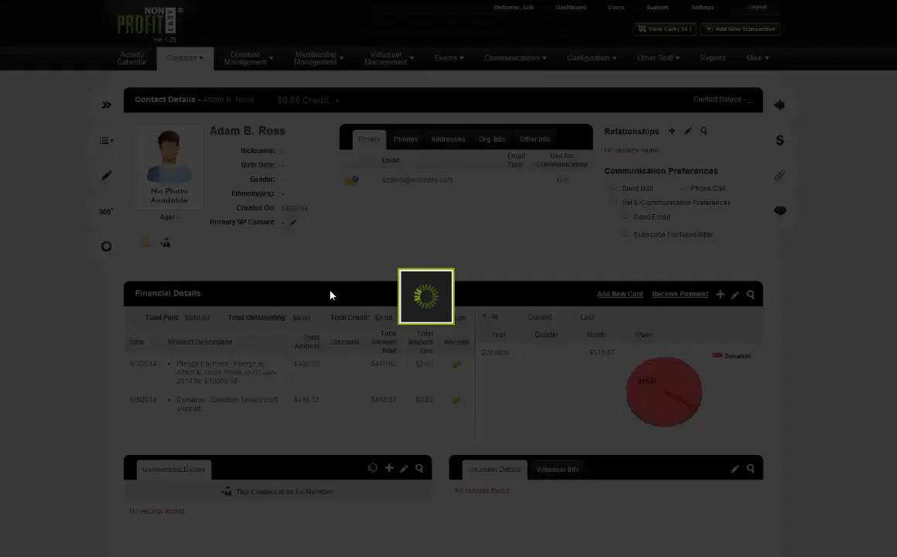
{"action": "scroll", "coordinate": [298, 286], "scroll_direction": "down", "scroll_amount": 2}
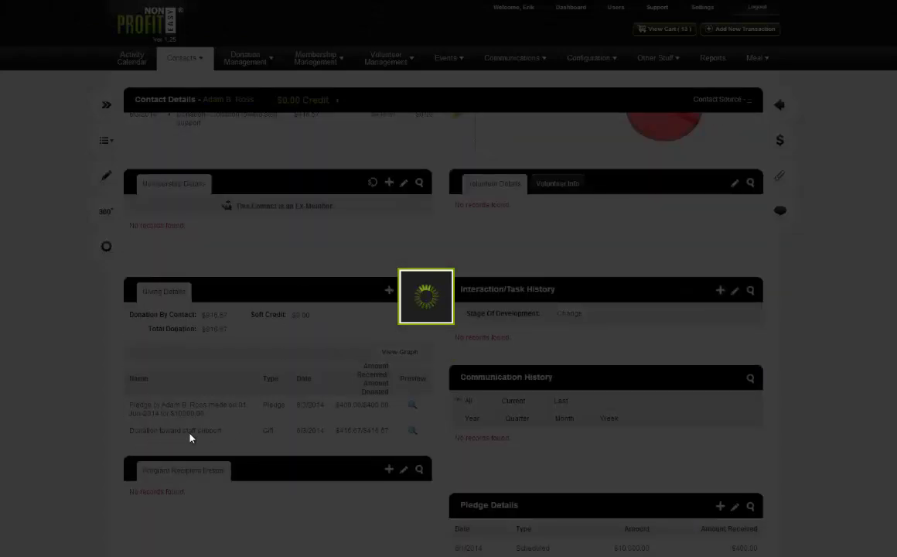
{"action": "scroll", "coordinate": [191, 437], "scroll_direction": "down", "scroll_amount": 2}
{"action": "scroll", "coordinate": [204, 429], "scroll_direction": "down", "scroll_amount": 1}
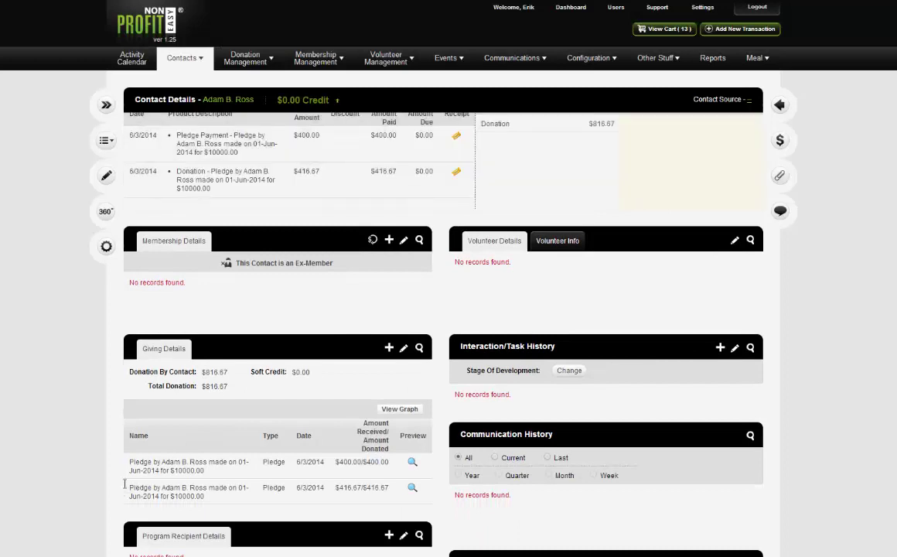
{"action": "left_click_drag", "start_coordinate": [205, 487], "coordinate": [126, 480]}
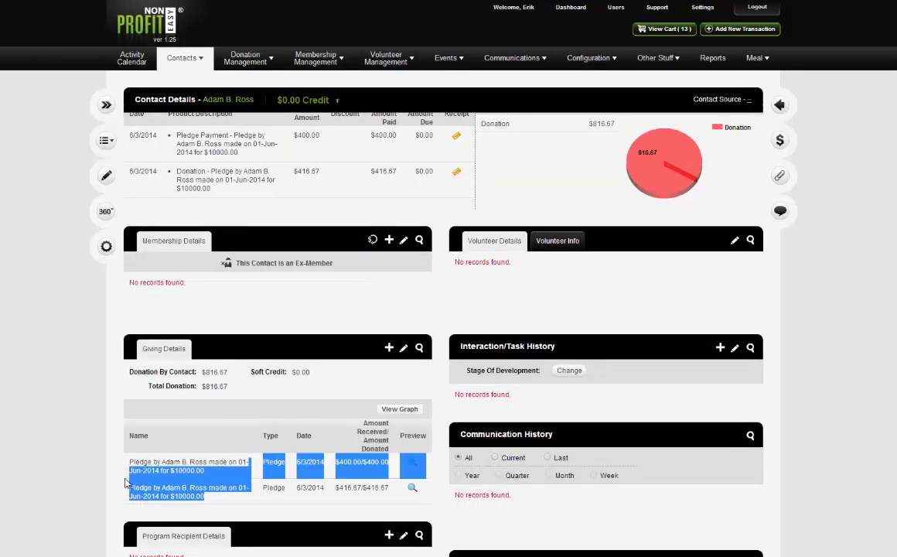
{"action": "left_click", "coordinate": [183, 487]}
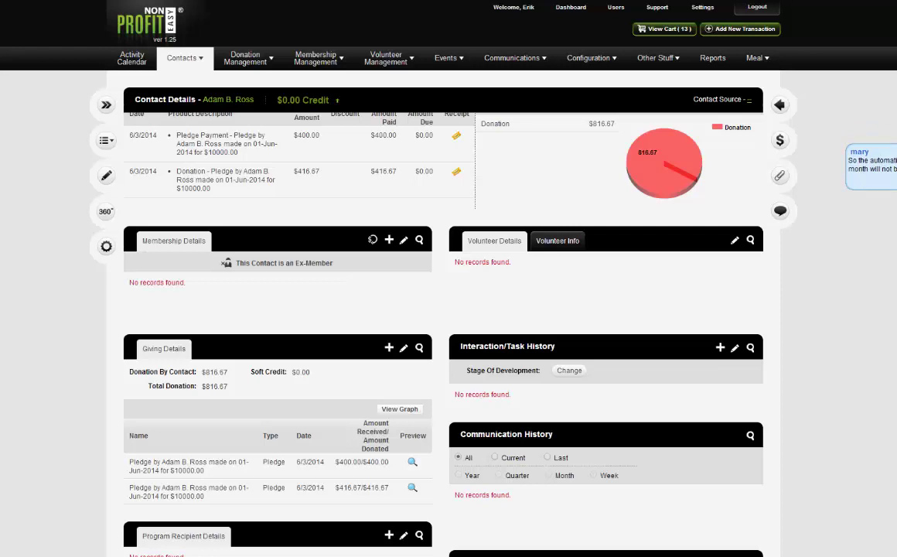
{"action": "left_click", "coordinate": [872, 188]}
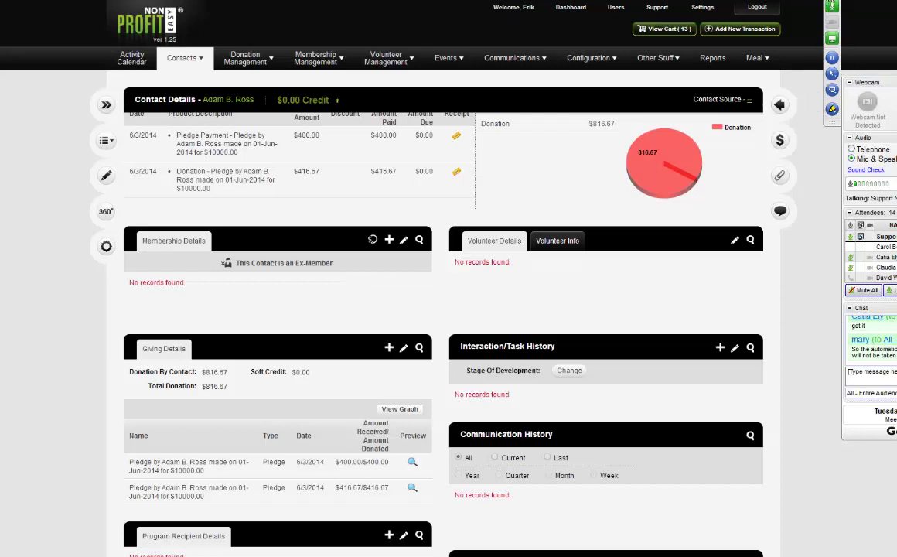
{"action": "left_click", "coordinate": [832, 6]}
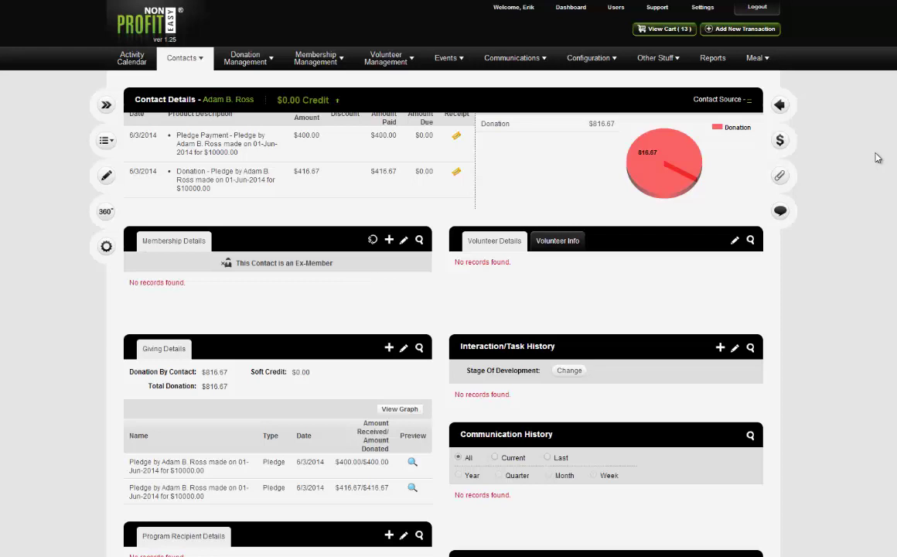
Step: Open the Outstanding Pledges list and review the installments scheduled between 6/1/2014 and 6/30/2014
{"action": "mouse_move", "coordinate": [877, 158]}
{"action": "mouse_move", "coordinate": [808, 135]}
{"action": "mouse_move", "coordinate": [226, 67]}
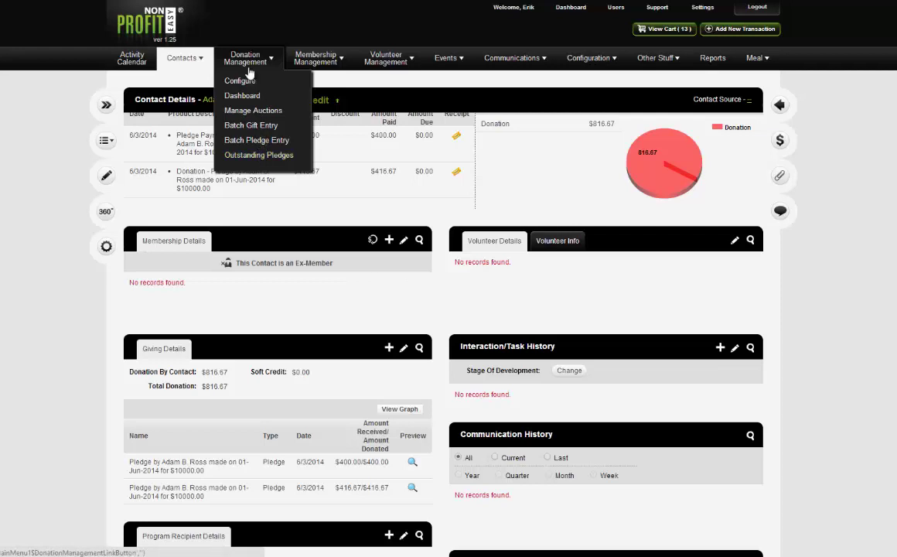
{"action": "left_click", "coordinate": [253, 156]}
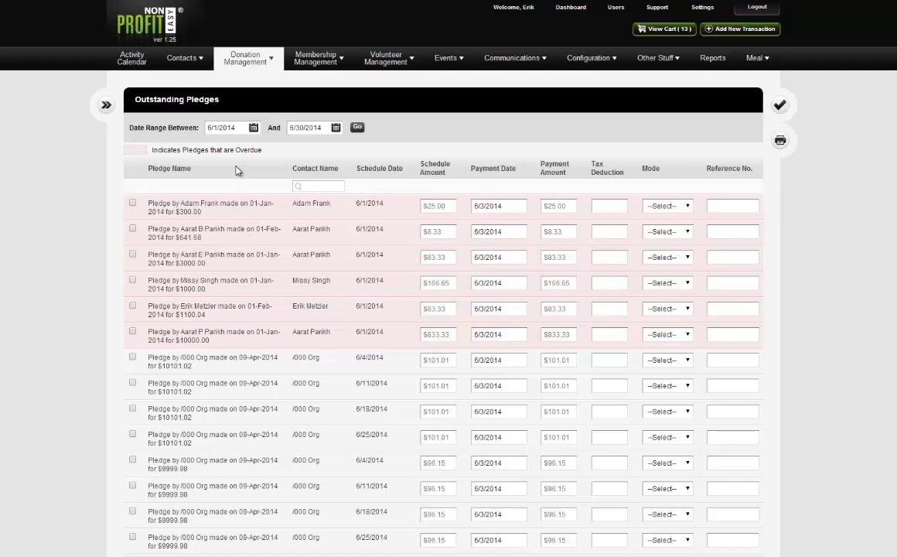
{"action": "scroll", "coordinate": [237, 170], "scroll_direction": "down", "scroll_amount": 3}
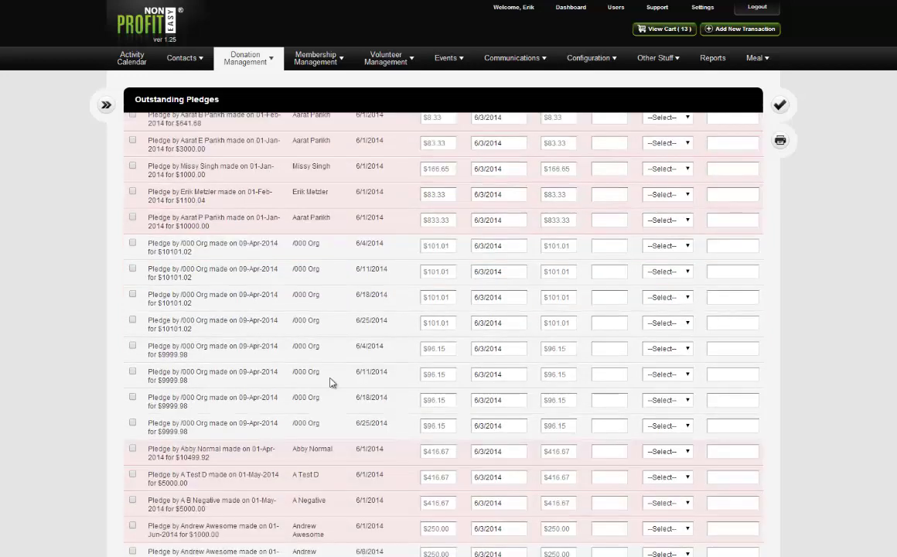
{"action": "scroll", "coordinate": [330, 381], "scroll_direction": "down", "scroll_amount": 3}
{"action": "scroll", "coordinate": [386, 379], "scroll_direction": "up", "scroll_amount": 8}
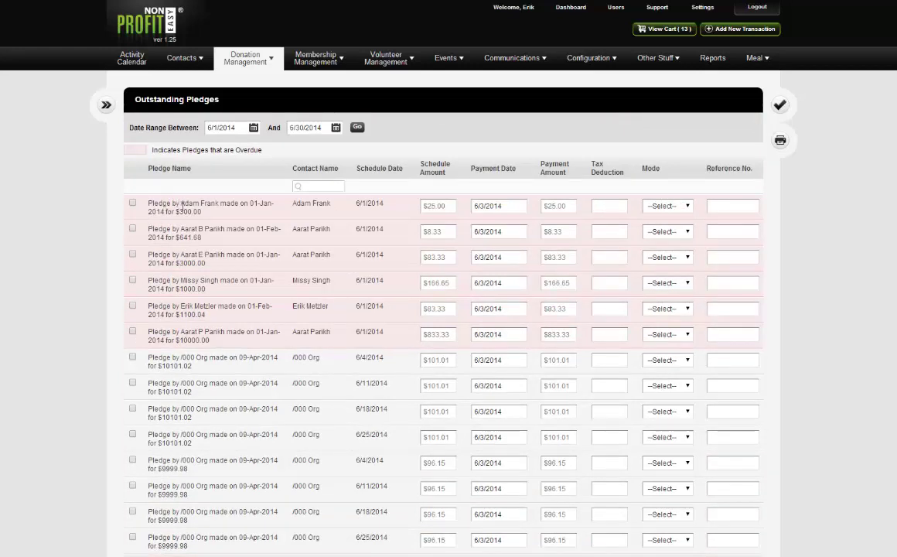
Step: Select the overdue $833.33 installment for payment and display its available payment modes
{"action": "left_click", "coordinate": [133, 333]}
{"action": "left_click", "coordinate": [671, 333]}
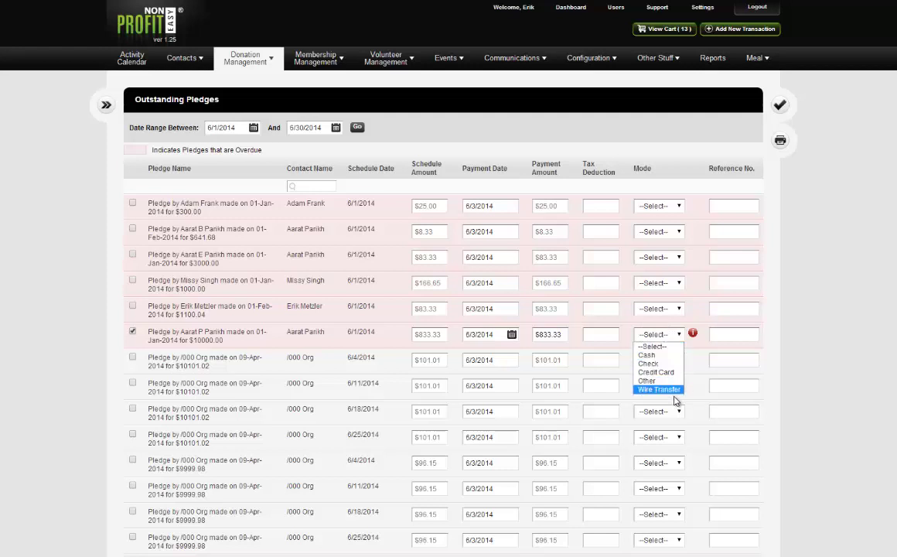
{"action": "left_click", "coordinate": [782, 329]}
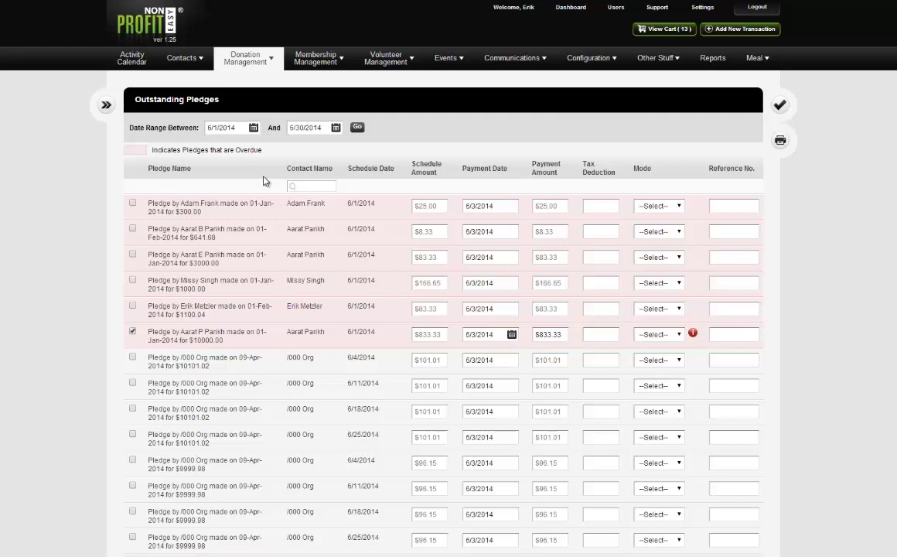
Step: Look through the entire outstanding pledges list, comparing the overdue installments with the upcoming ones
{"action": "mouse_move", "coordinate": [246, 59]}
{"action": "scroll", "coordinate": [136, 296], "scroll_direction": "down", "scroll_amount": 2}
{"action": "scroll", "coordinate": [260, 255], "scroll_direction": "down", "scroll_amount": 1}
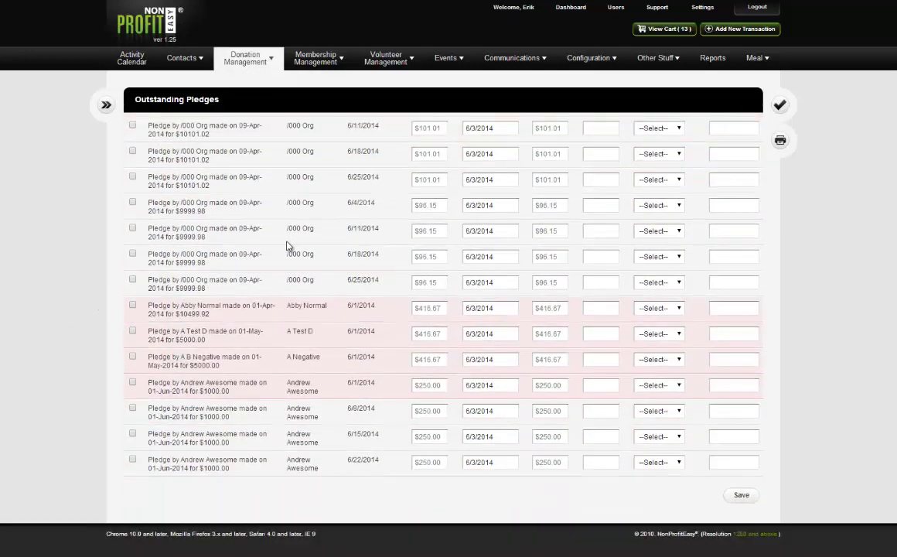
{"action": "scroll", "coordinate": [361, 357], "scroll_direction": "up", "scroll_amount": 3}
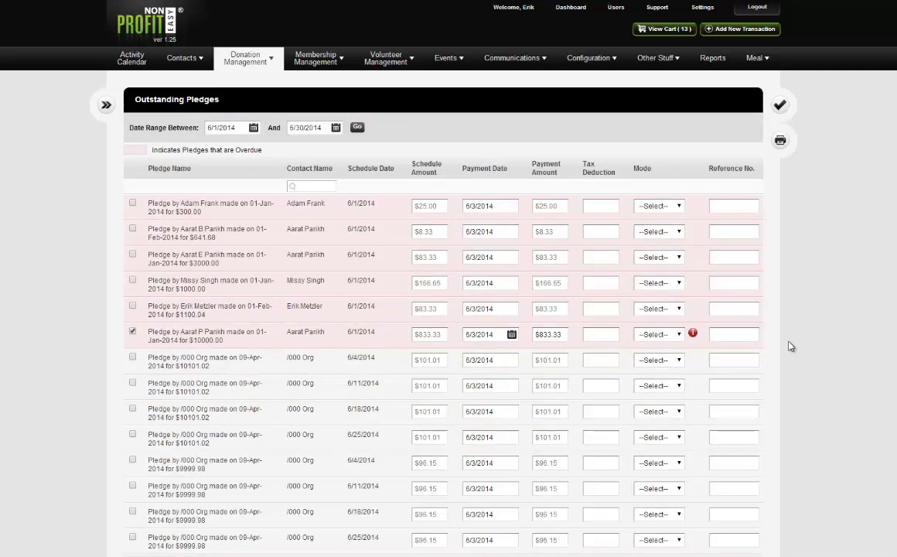
{"action": "scroll", "coordinate": [788, 344], "scroll_direction": "down", "scroll_amount": 5}
{"action": "scroll", "coordinate": [788, 344], "scroll_direction": "up", "scroll_amount": 5}
{"action": "scroll", "coordinate": [762, 336], "scroll_direction": "down", "scroll_amount": 2}
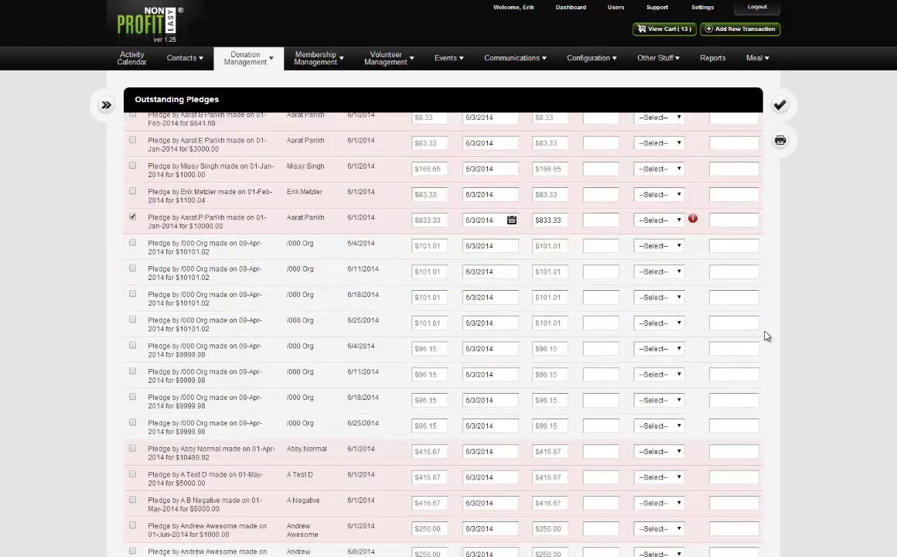
{"action": "scroll", "coordinate": [790, 247], "scroll_direction": "up", "scroll_amount": 2}
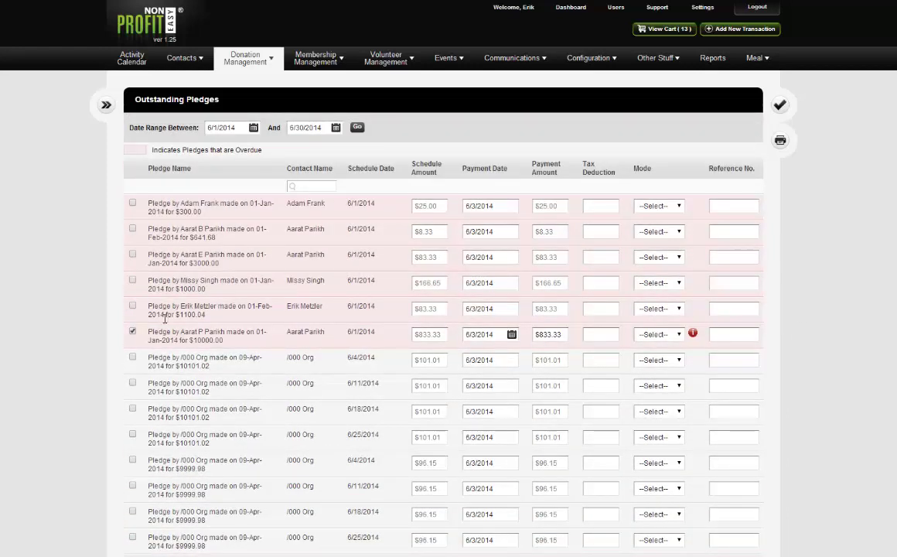
Step: Deselect the $833.33 installment and look over the rest of the outstanding pledges
{"action": "left_click", "coordinate": [132, 331]}
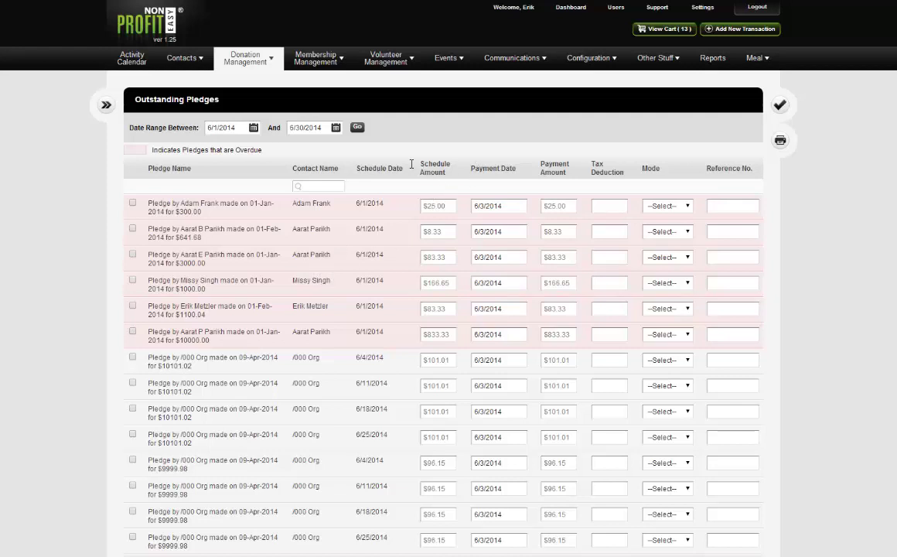
{"action": "scroll", "coordinate": [387, 174], "scroll_direction": "down", "scroll_amount": 5}
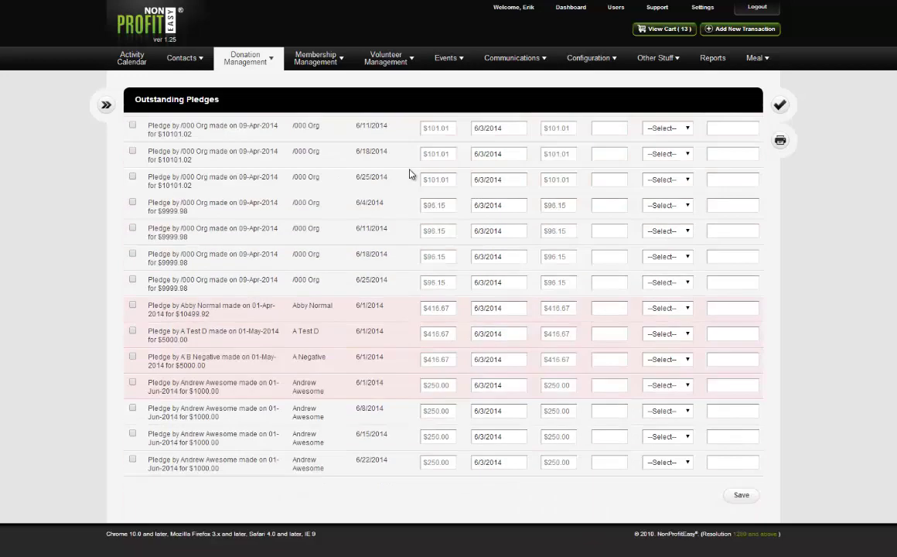
{"action": "scroll", "coordinate": [410, 175], "scroll_direction": "up", "scroll_amount": 5}
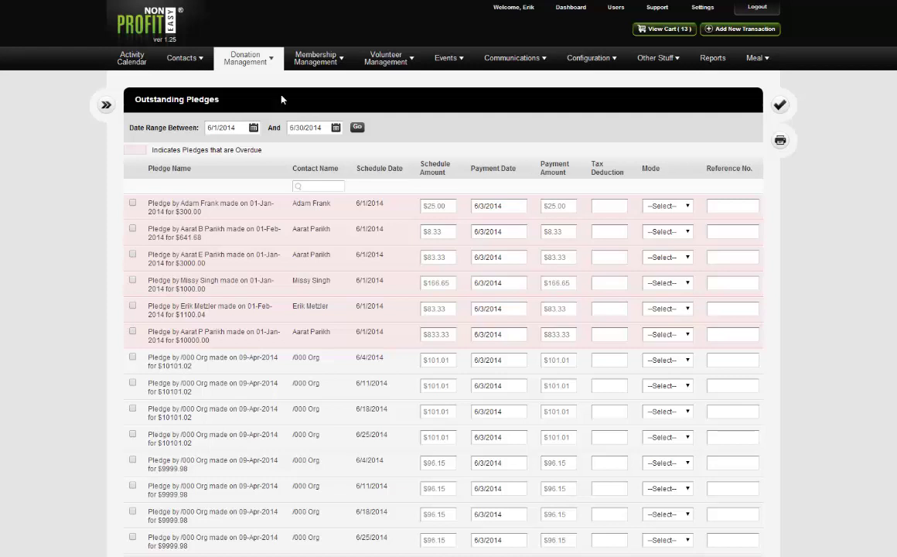
Step: Open a contact record from the contact list and examine its financial, membership and giving details
{"action": "left_click", "coordinate": [184, 58]}
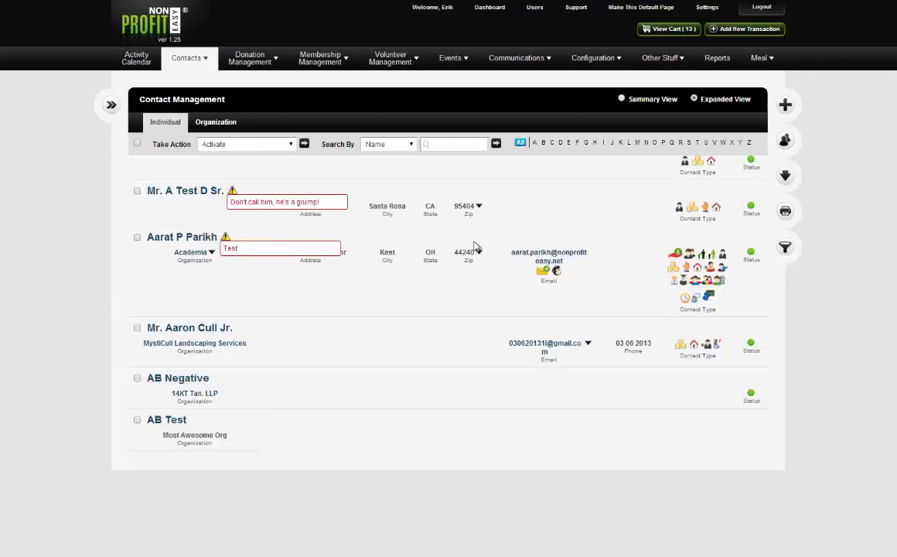
{"action": "scroll", "coordinate": [475, 246], "scroll_direction": "down", "scroll_amount": 2}
{"action": "scroll", "coordinate": [296, 267], "scroll_direction": "down", "scroll_amount": 4}
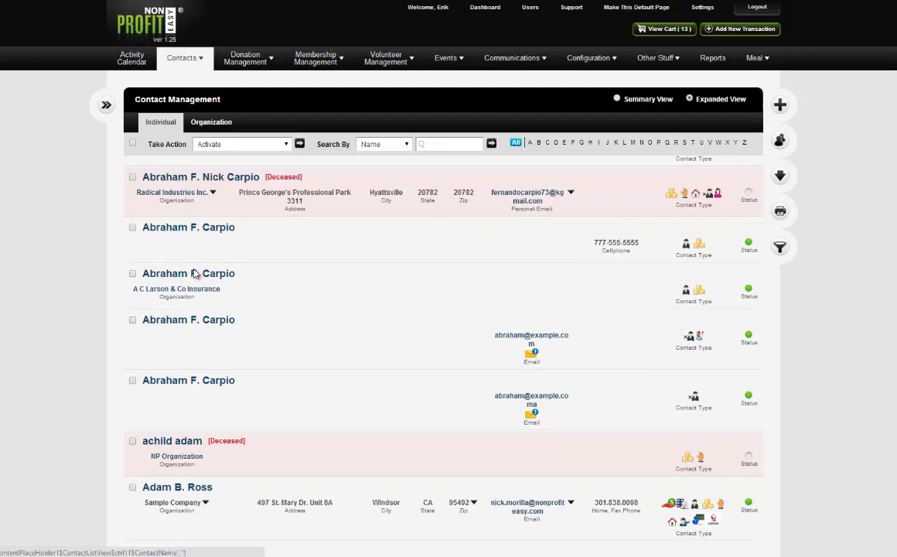
{"action": "scroll", "coordinate": [205, 274], "scroll_direction": "up", "scroll_amount": 1}
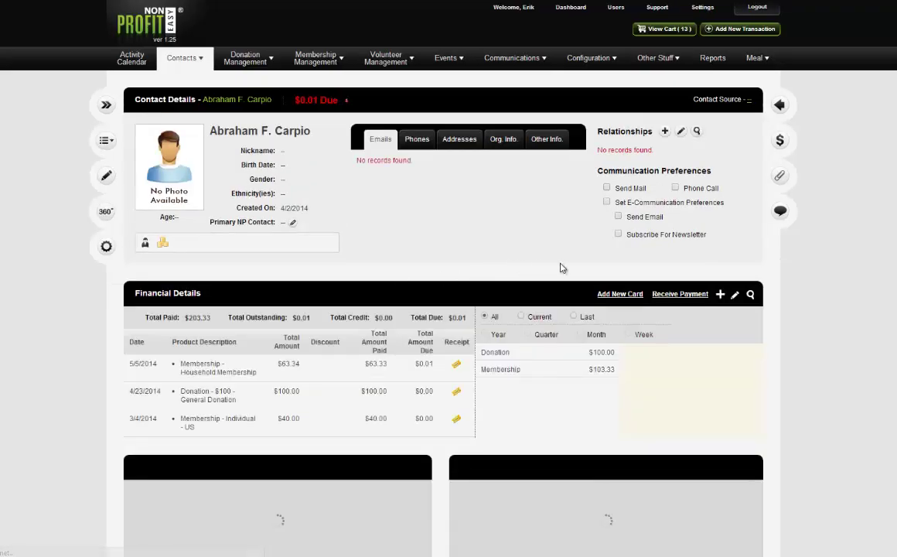
{"action": "scroll", "coordinate": [546, 278], "scroll_direction": "down", "scroll_amount": 4}
{"action": "scroll", "coordinate": [533, 287], "scroll_direction": "down", "scroll_amount": 3}
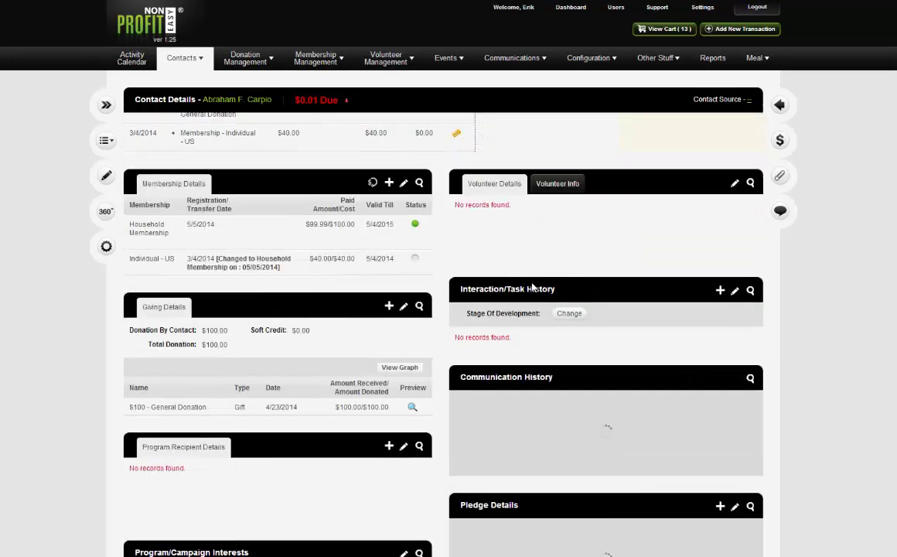
{"action": "scroll", "coordinate": [536, 293], "scroll_direction": "up", "scroll_amount": 3}
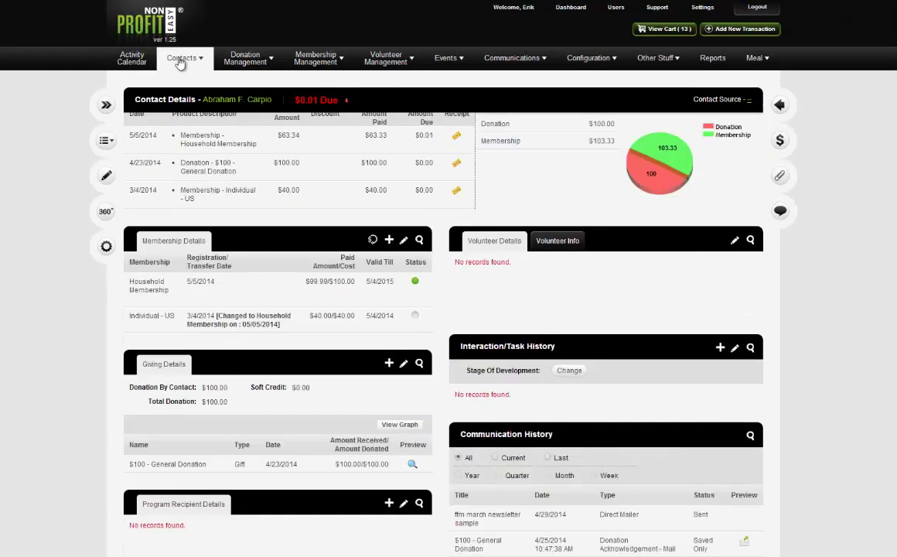
Step: Return to the individuals list, open the contact affiliated with the HP organization, and check its giving and pledge details
{"action": "left_click", "coordinate": [172, 58]}
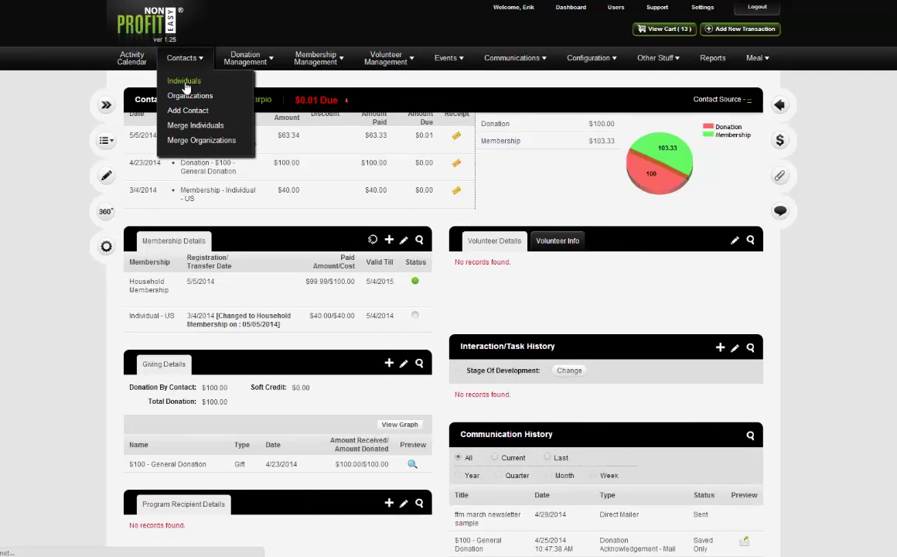
{"action": "left_click", "coordinate": [190, 94]}
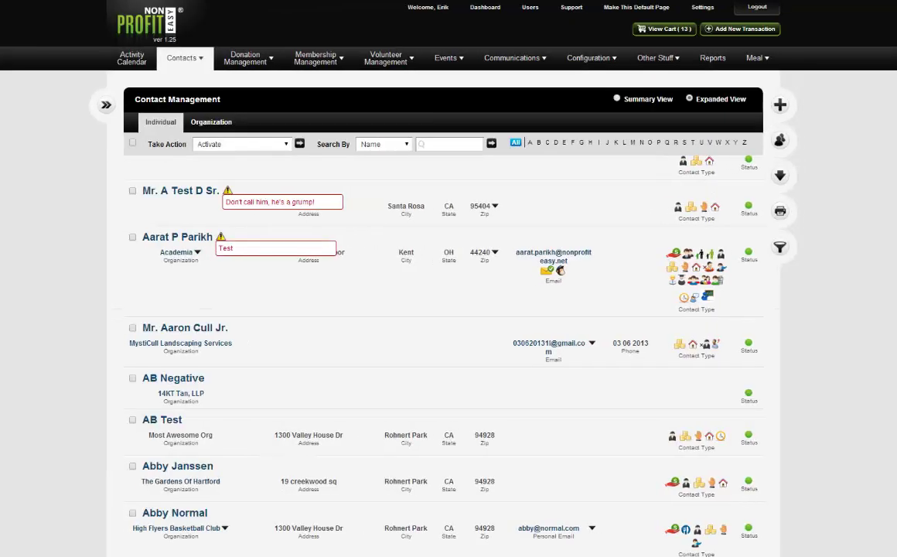
{"action": "scroll", "coordinate": [433, 350], "scroll_direction": "down", "scroll_amount": 3}
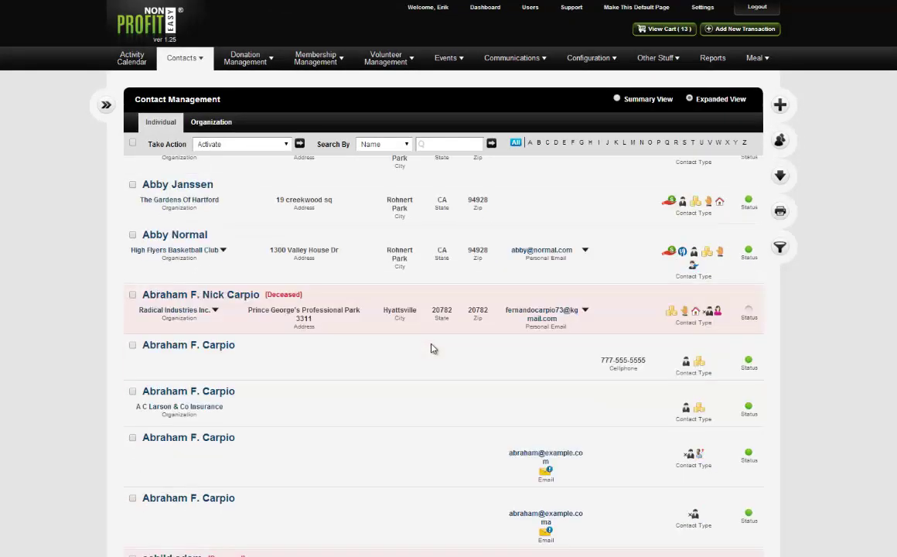
{"action": "scroll", "coordinate": [432, 348], "scroll_direction": "down", "scroll_amount": 4}
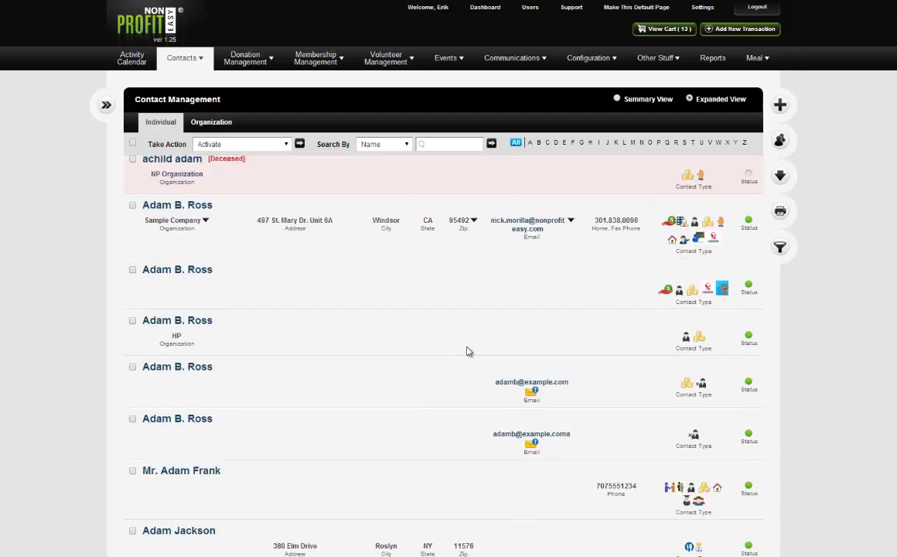
{"action": "scroll", "coordinate": [466, 352], "scroll_direction": "up", "scroll_amount": 1}
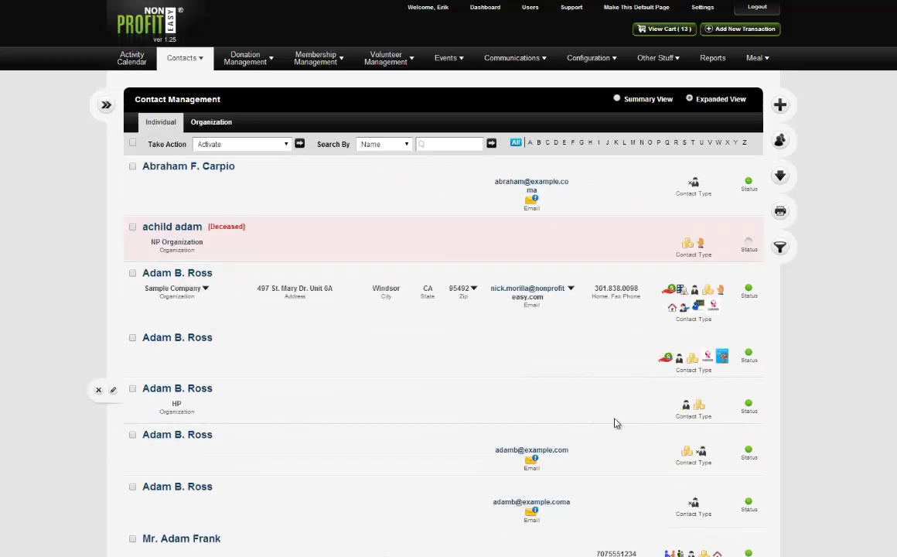
{"action": "left_click", "coordinate": [164, 388]}
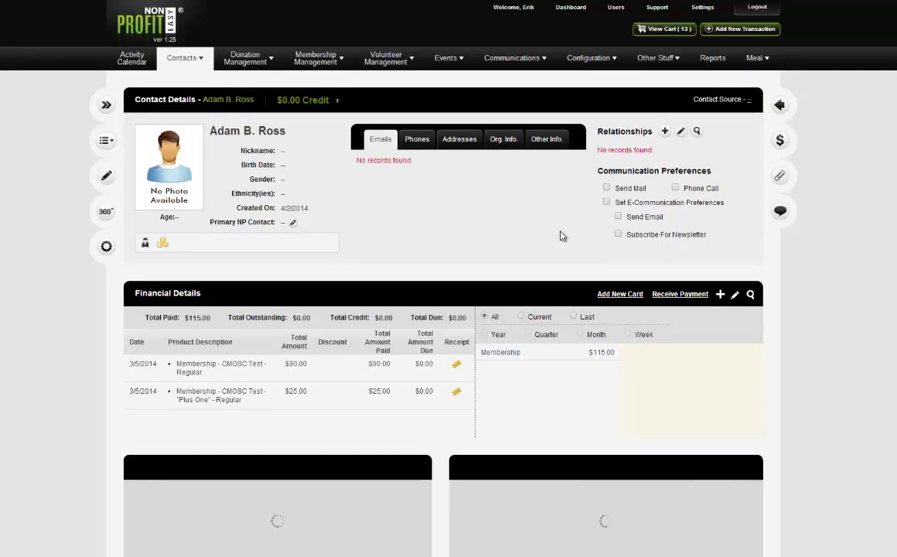
{"action": "scroll", "coordinate": [518, 230], "scroll_direction": "down", "scroll_amount": 2}
{"action": "scroll", "coordinate": [520, 230], "scroll_direction": "down", "scroll_amount": 2}
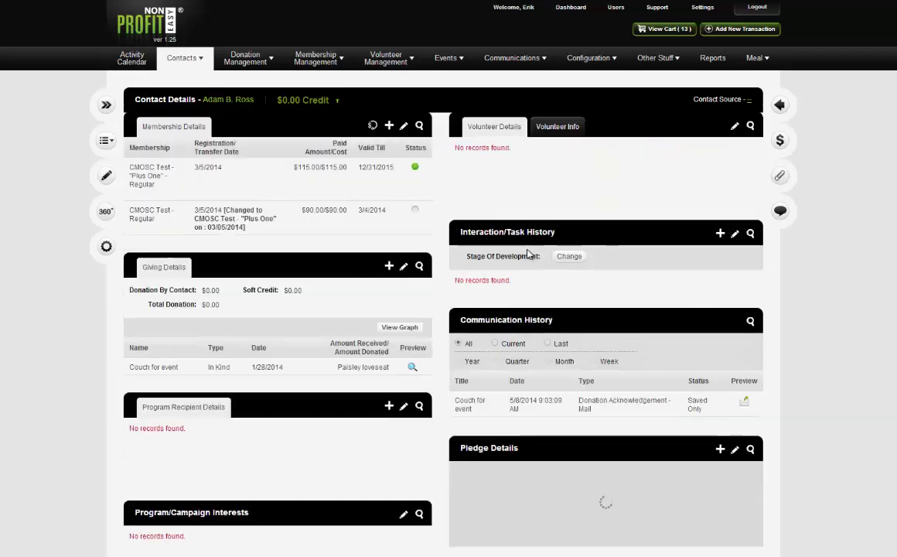
{"action": "scroll", "coordinate": [530, 382], "scroll_direction": "down", "scroll_amount": 2}
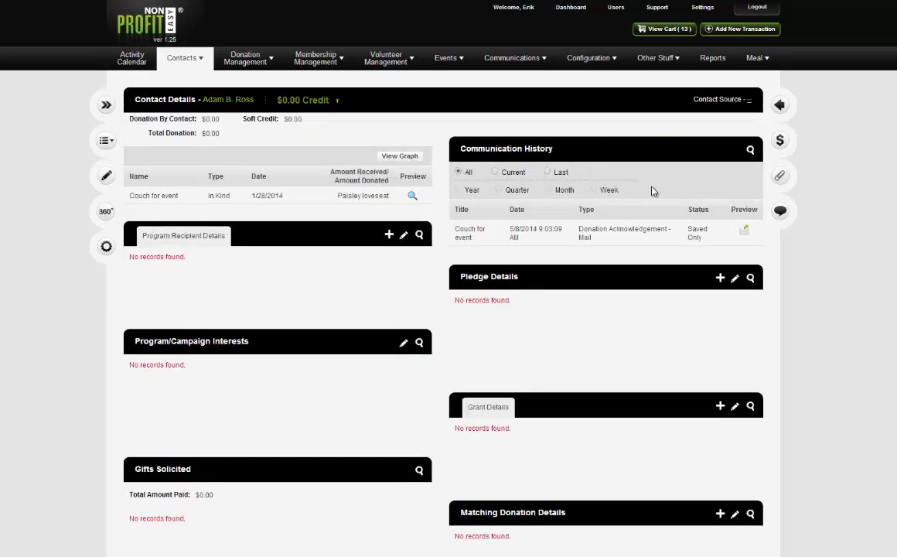
Step: Return to the individuals list, open the contact holding the $10,000 scheduled pledge, and open that pledge for editing
{"action": "left_click", "coordinate": [779, 106]}
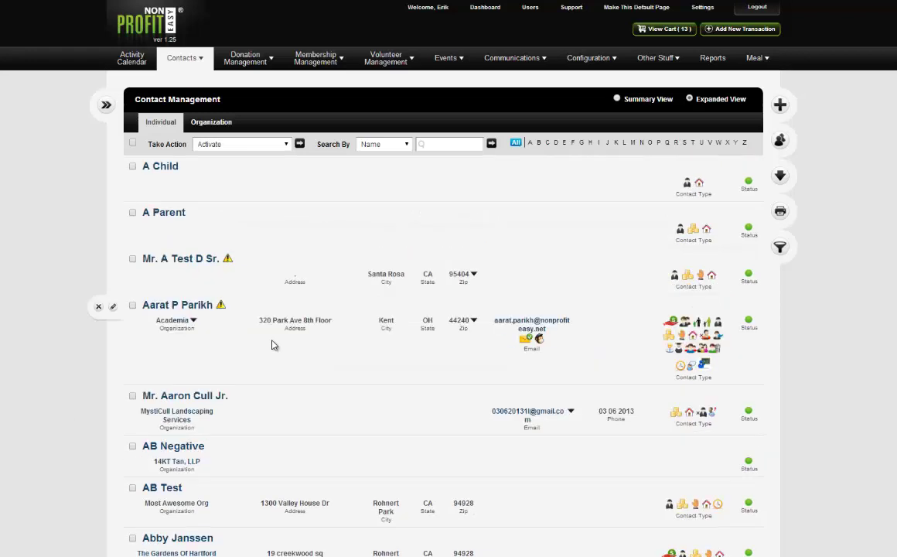
{"action": "scroll", "coordinate": [280, 363], "scroll_direction": "down", "scroll_amount": 4}
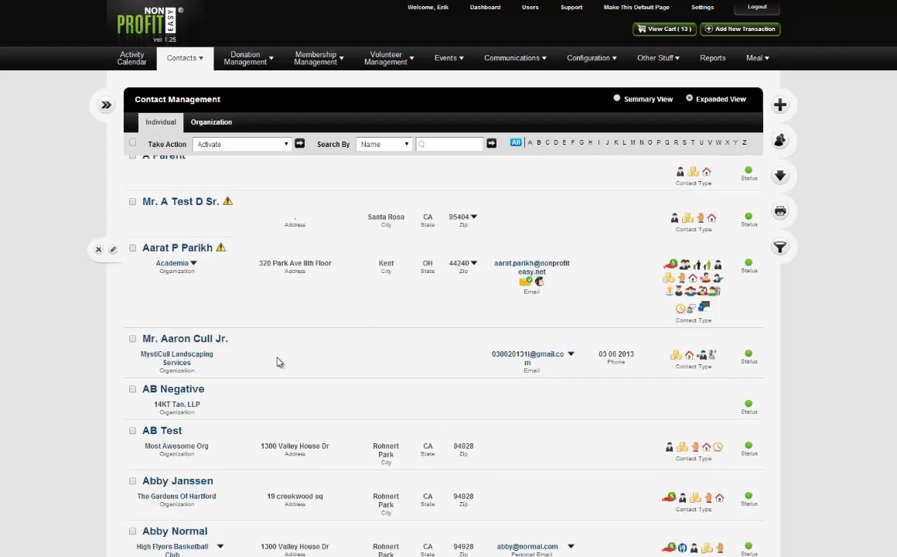
{"action": "scroll", "coordinate": [280, 363], "scroll_direction": "down", "scroll_amount": 7}
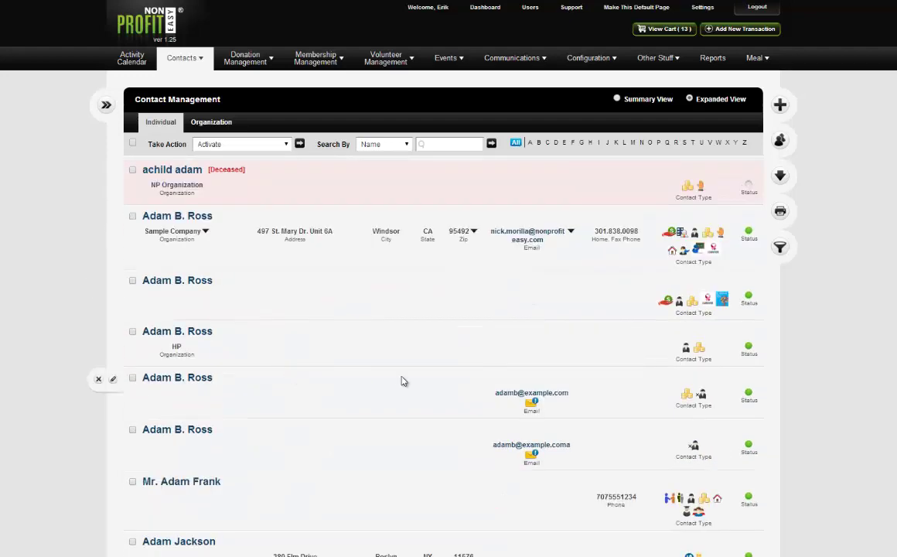
{"action": "left_click", "coordinate": [160, 378]}
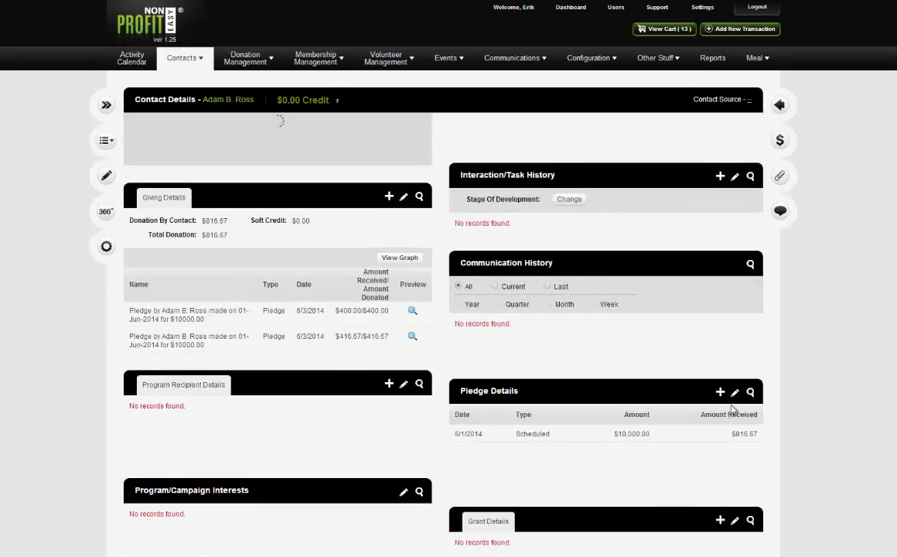
{"action": "left_click", "coordinate": [735, 396]}
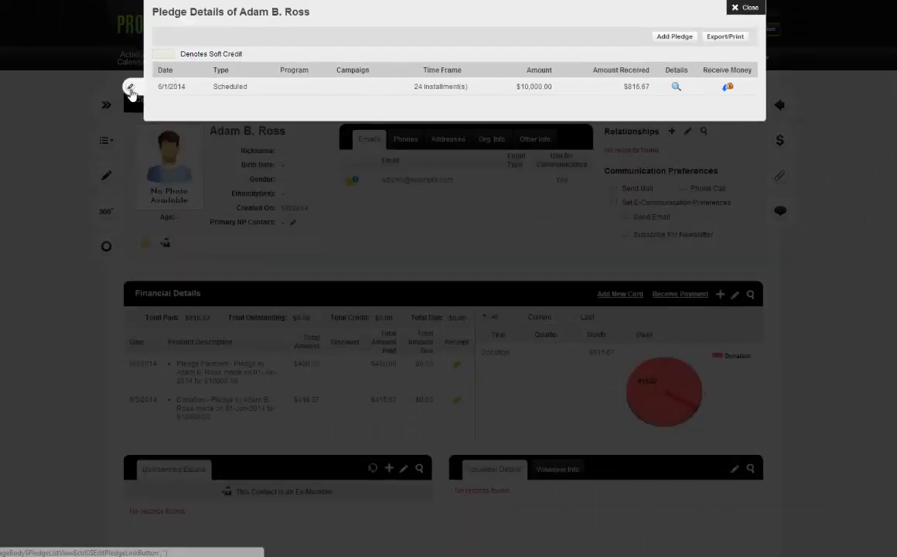
{"action": "left_click", "coordinate": [130, 86]}
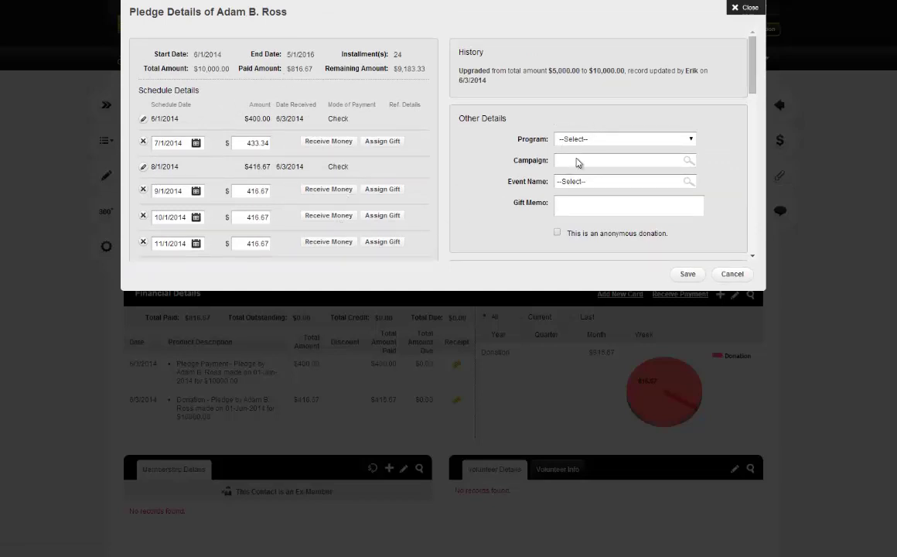
Step: Look through the pledge's installment schedule, history, soft credit, solicitor and tribute settings
{"action": "scroll", "coordinate": [545, 135], "scroll_direction": "down", "scroll_amount": 1}
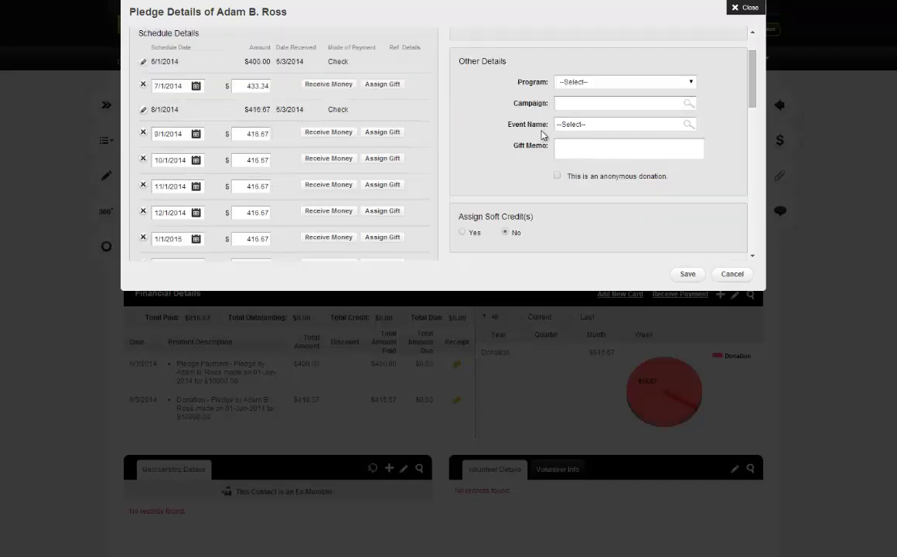
{"action": "scroll", "coordinate": [541, 138], "scroll_direction": "down", "scroll_amount": 6}
{"action": "scroll", "coordinate": [542, 151], "scroll_direction": "up", "scroll_amount": 6}
{"action": "scroll", "coordinate": [543, 157], "scroll_direction": "down", "scroll_amount": 2}
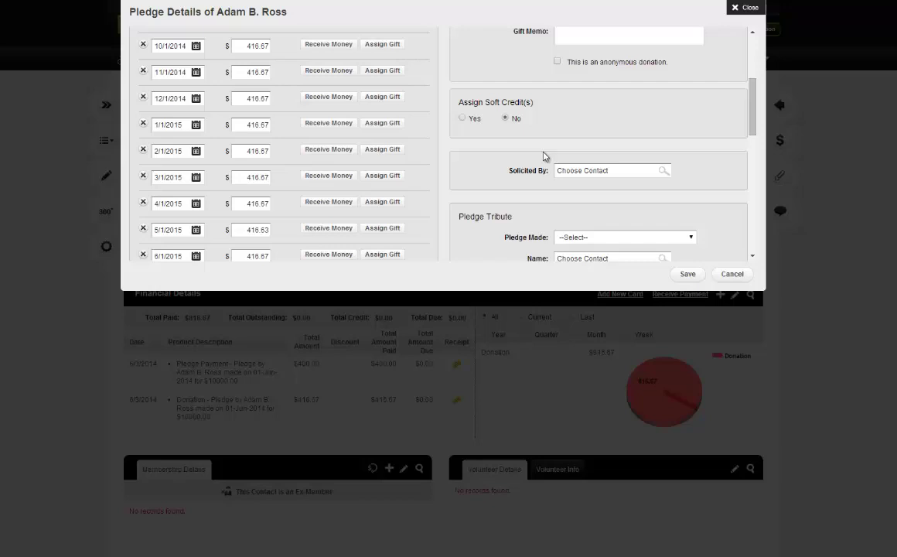
{"action": "scroll", "coordinate": [348, 102], "scroll_direction": "up", "scroll_amount": 1}
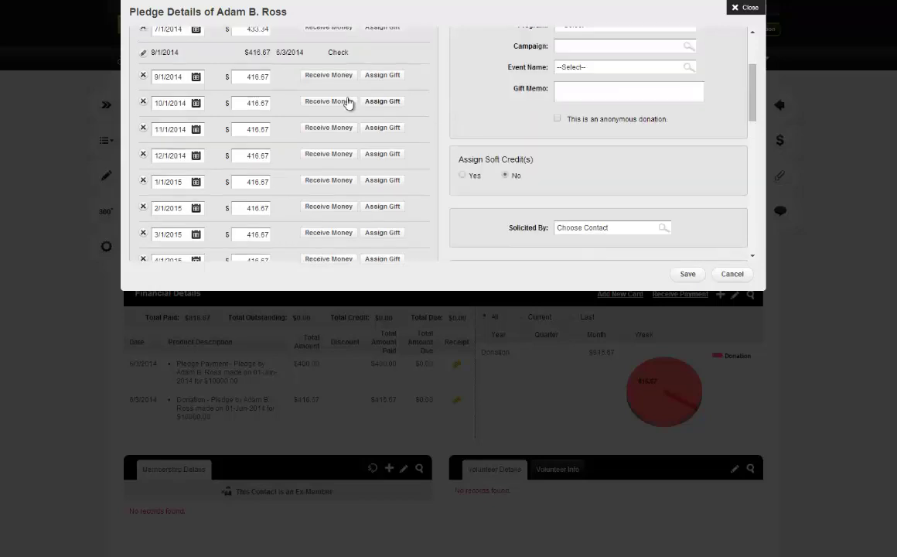
{"action": "scroll", "coordinate": [243, 62], "scroll_direction": "up", "scroll_amount": 2}
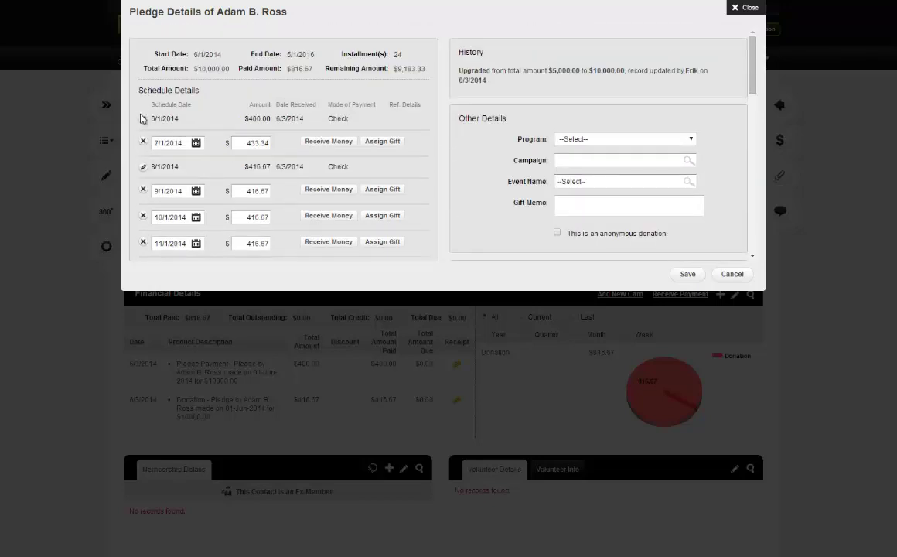
Step: Open the received 6/1/2014 installment, examine its payment details, and close it without changes
{"action": "left_click", "coordinate": [143, 119]}
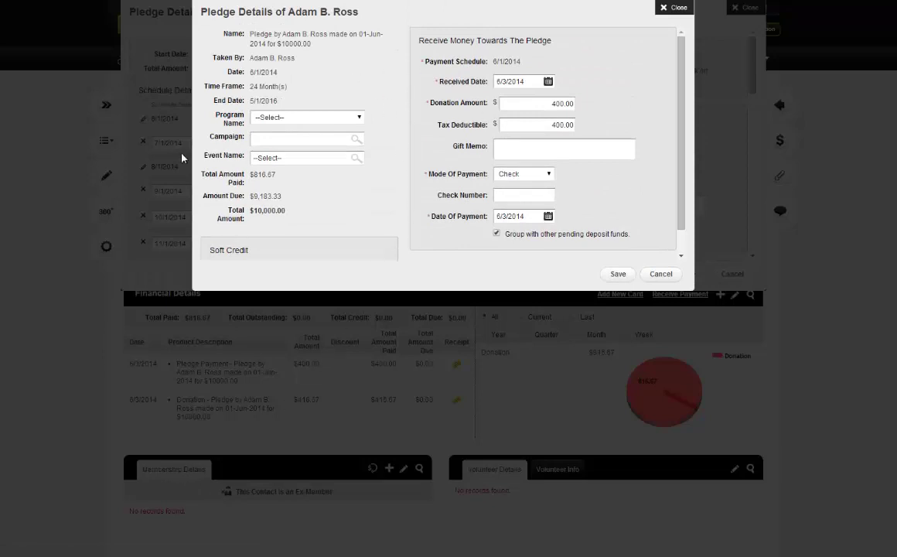
{"action": "scroll", "coordinate": [429, 139], "scroll_direction": "down", "scroll_amount": 1}
{"action": "scroll", "coordinate": [417, 177], "scroll_direction": "up", "scroll_amount": 1}
{"action": "left_click", "coordinate": [686, 10]}
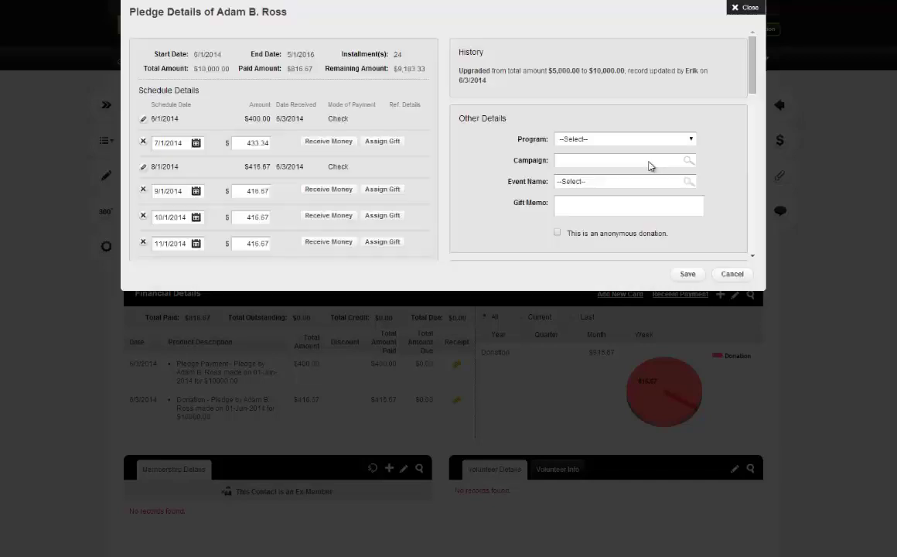
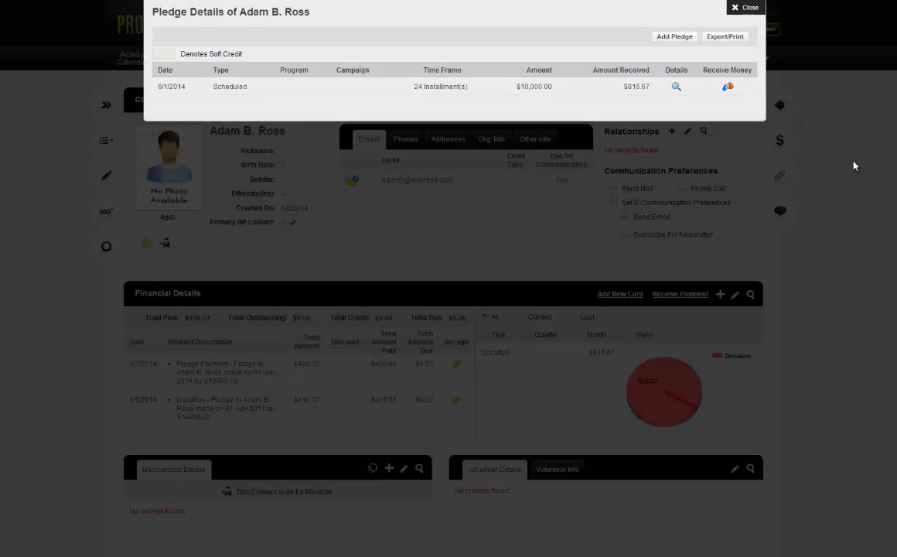
Step: Close the pledge details and look over the contact's giving, pledge, grant and matching donation sections
{"action": "left_click", "coordinate": [744, 8]}
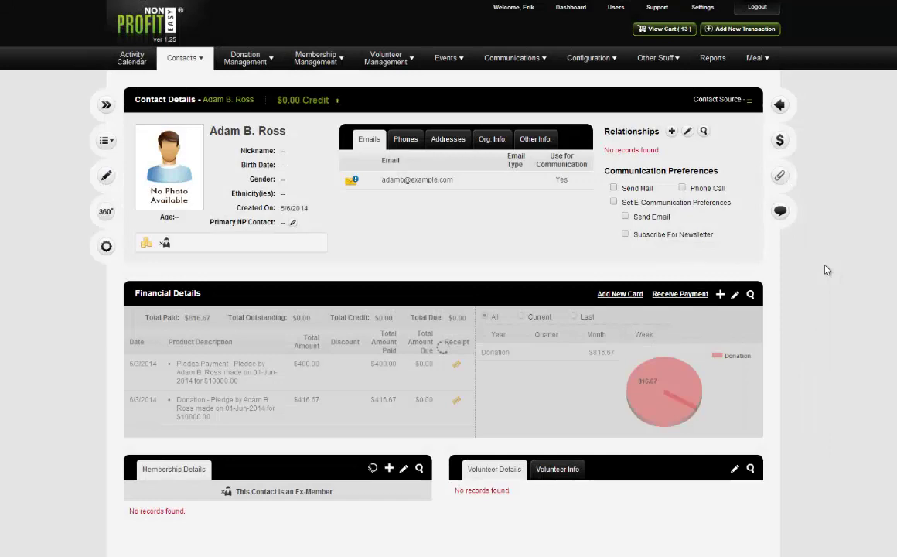
{"action": "scroll", "coordinate": [826, 269], "scroll_direction": "down", "scroll_amount": 8}
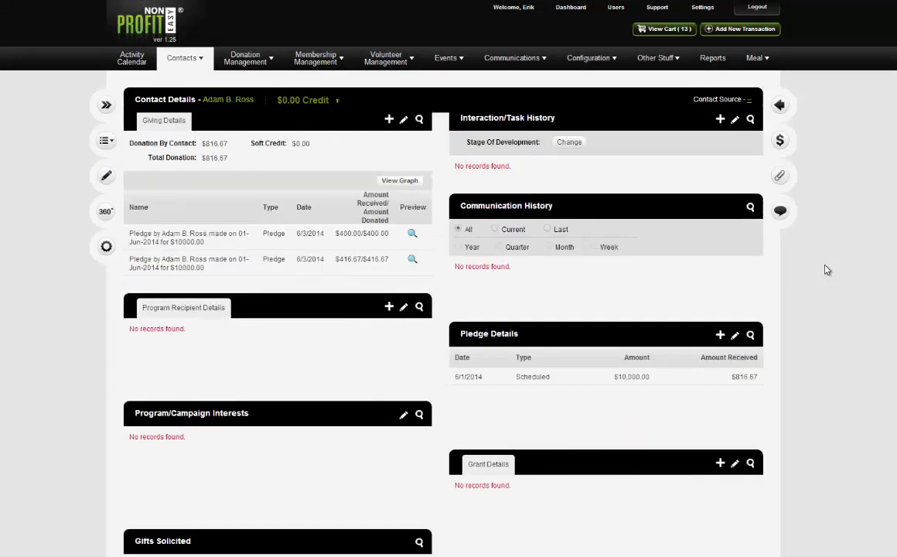
{"action": "scroll", "coordinate": [826, 269], "scroll_direction": "down", "scroll_amount": 1}
{"action": "scroll", "coordinate": [826, 269], "scroll_direction": "down", "scroll_amount": 1}
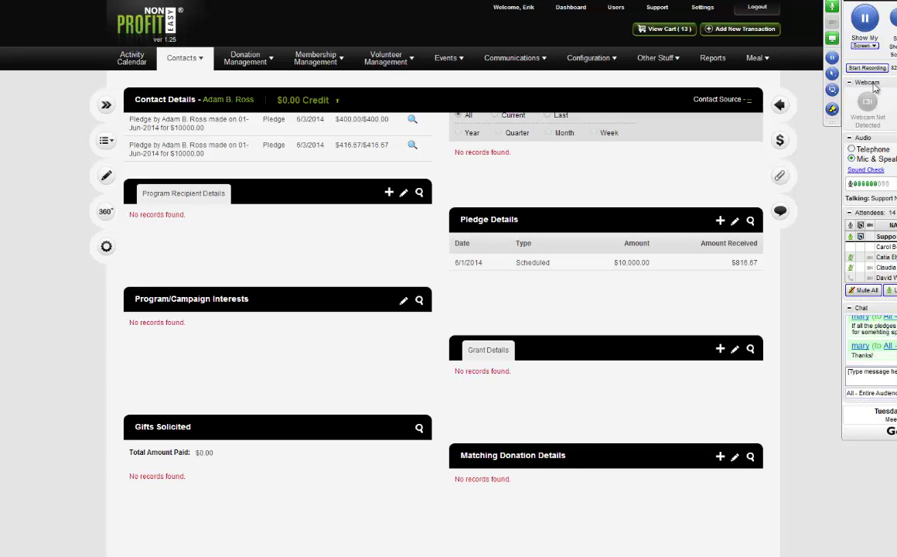
{"action": "left_click", "coordinate": [830, 6]}
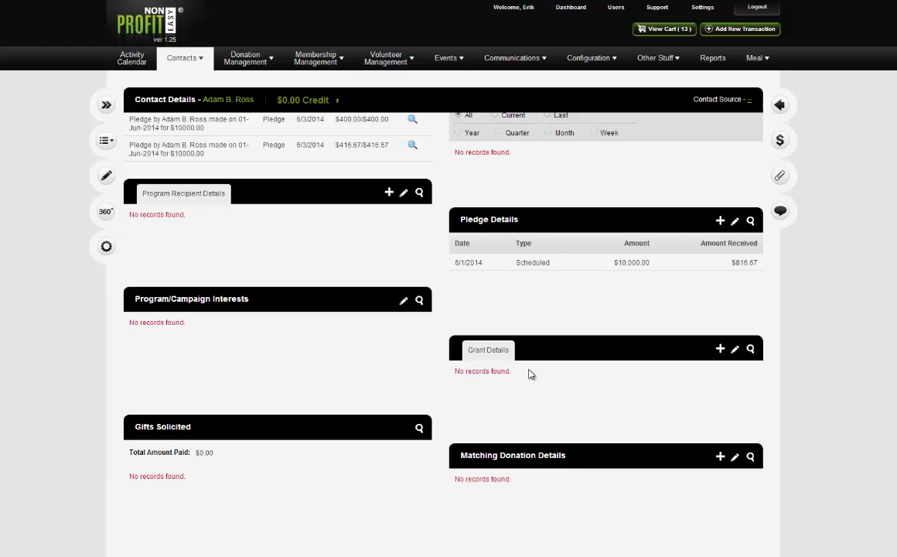
Step: Start a new grant for the contact and look over its reporting, submission, status, school and solicitor fields
{"action": "left_click", "coordinate": [719, 349]}
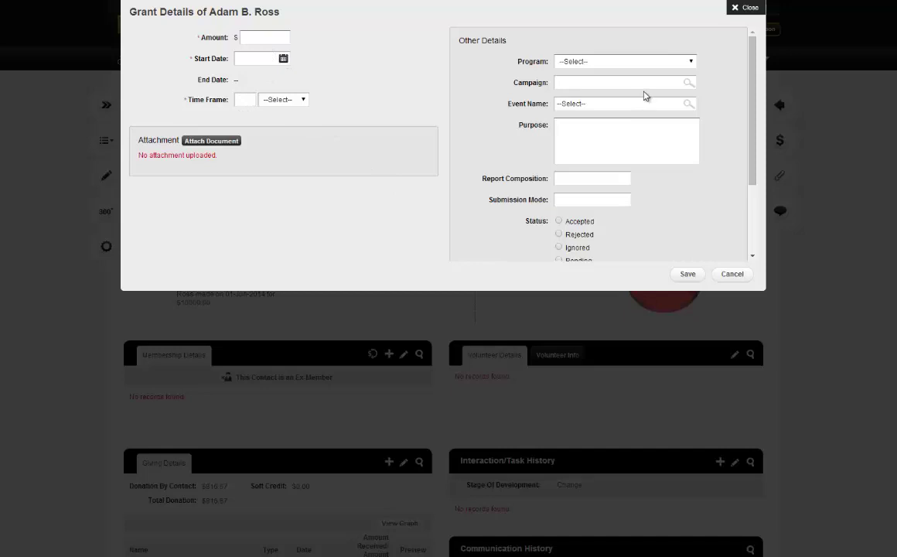
{"action": "scroll", "coordinate": [495, 154], "scroll_direction": "down", "scroll_amount": 5}
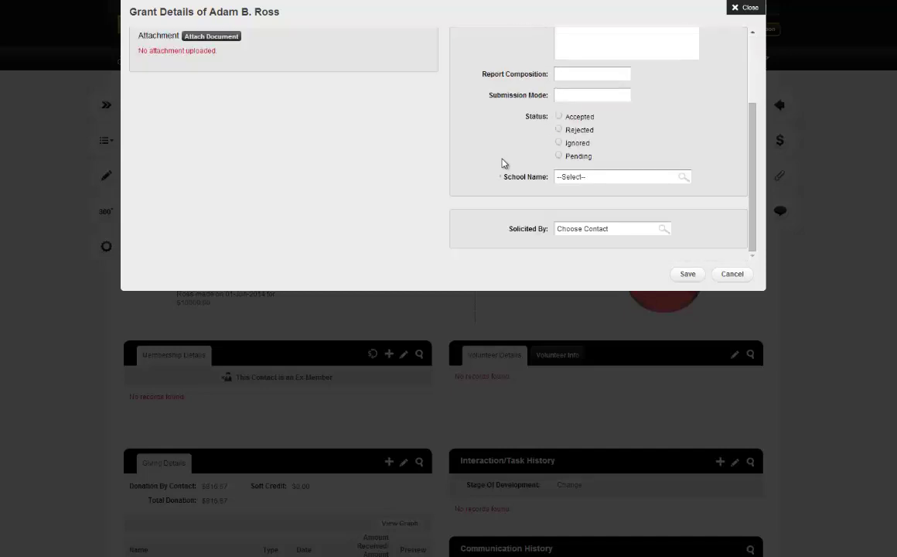
{"action": "scroll", "coordinate": [442, 238], "scroll_direction": "up", "scroll_amount": 3}
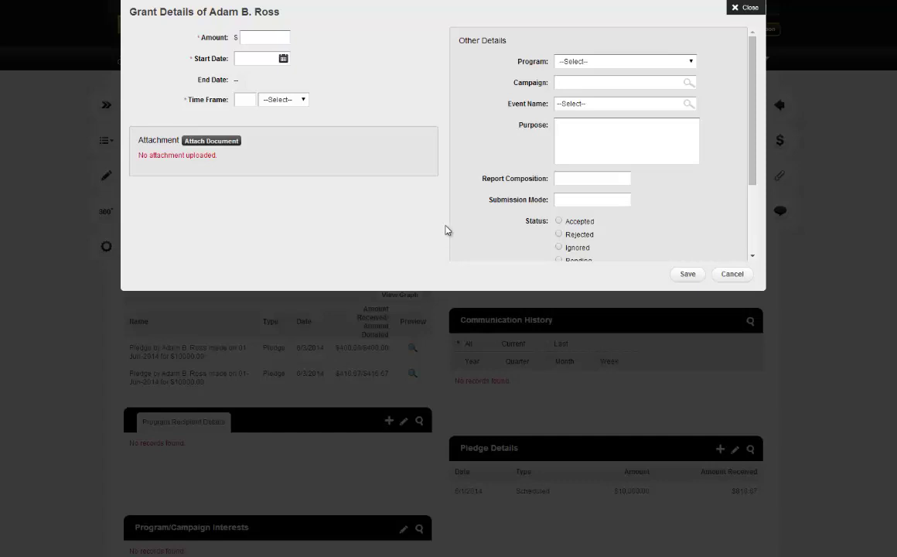
{"action": "scroll", "coordinate": [446, 230], "scroll_direction": "down", "scroll_amount": 3}
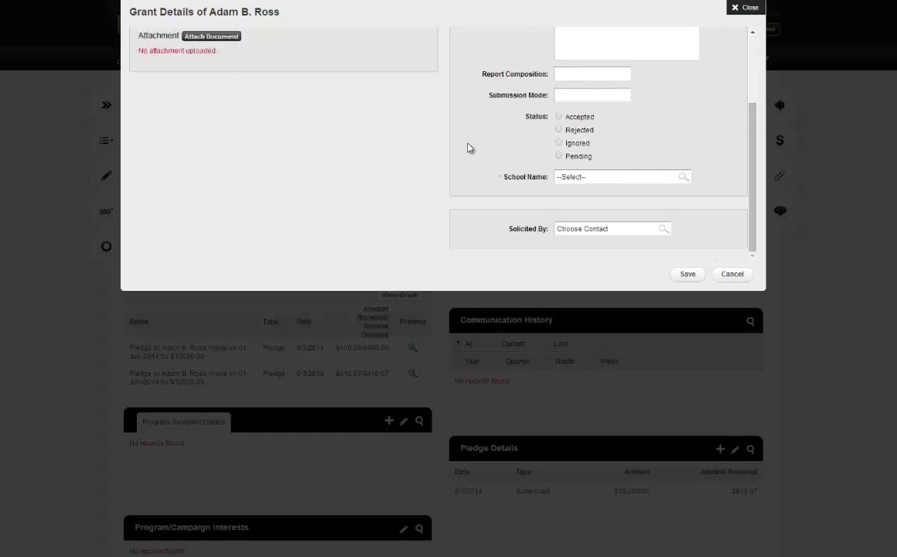
{"action": "left_click", "coordinate": [562, 76]}
{"action": "scroll", "coordinate": [539, 117], "scroll_direction": "up", "scroll_amount": 3}
{"action": "scroll", "coordinate": [572, 139], "scroll_direction": "down", "scroll_amount": 3}
{"action": "scroll", "coordinate": [655, 134], "scroll_direction": "up", "scroll_amount": 5}
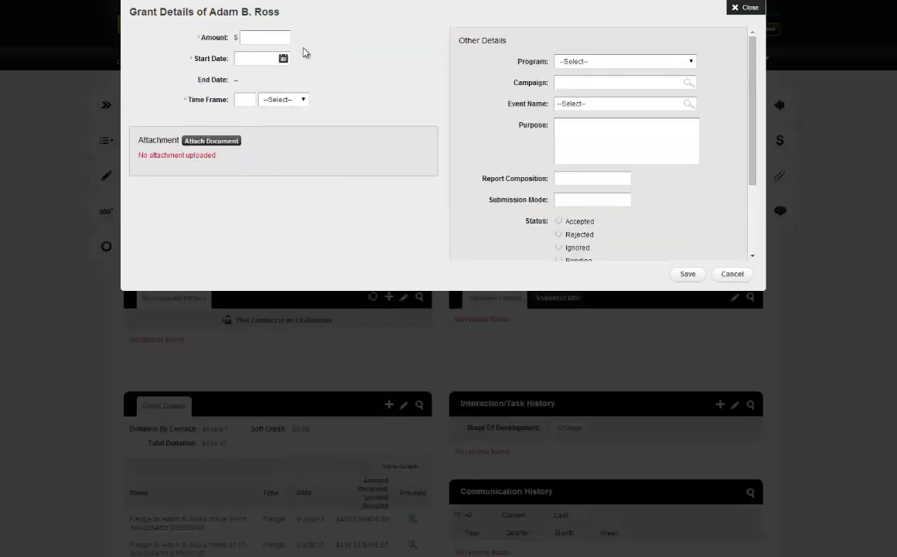
Step: Set the grant amount to $4000, the start date to 6/2/2014, and the time frame to 1 year
{"action": "type", "text": "4000"}
{"action": "left_click", "coordinate": [256, 60]}
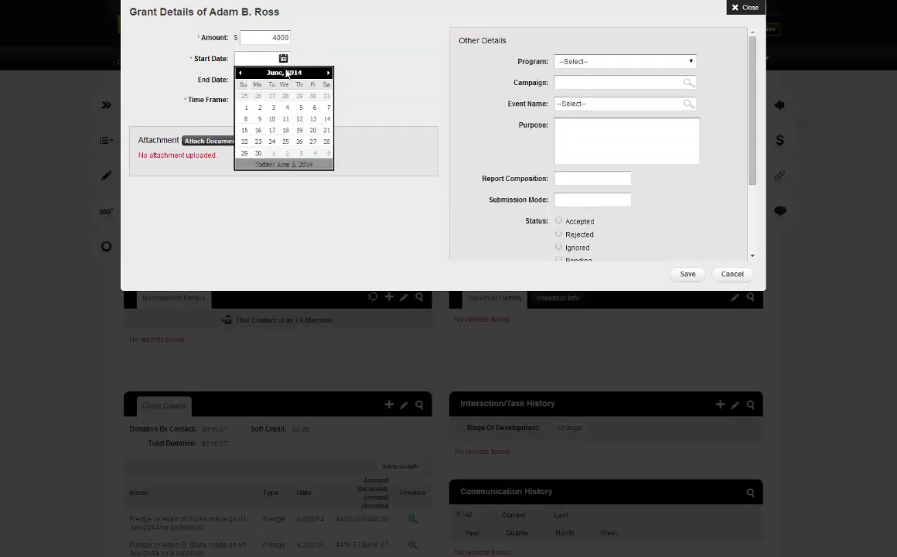
{"action": "left_click", "coordinate": [260, 108]}
{"action": "left_click", "coordinate": [249, 99]}
{"action": "type", "text": "1"}
{"action": "left_click", "coordinate": [290, 100]}
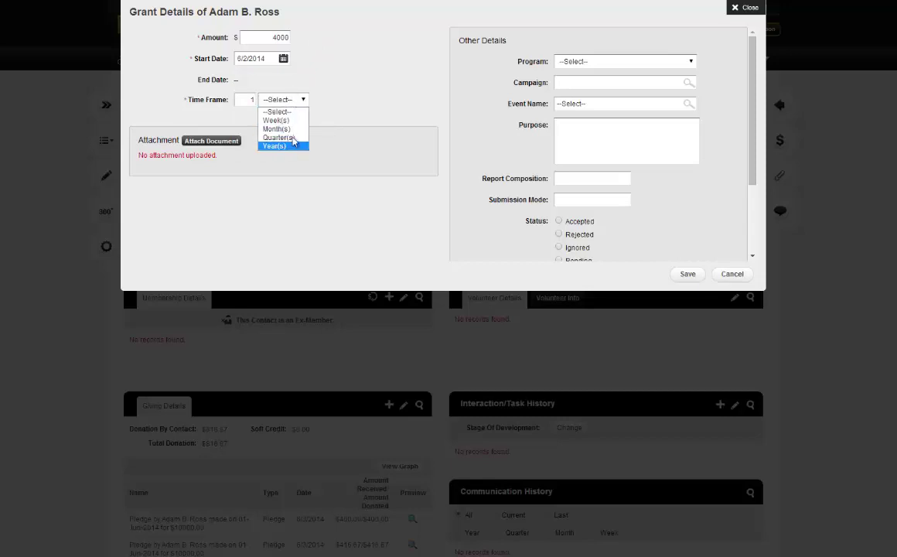
{"action": "left_click", "coordinate": [293, 143]}
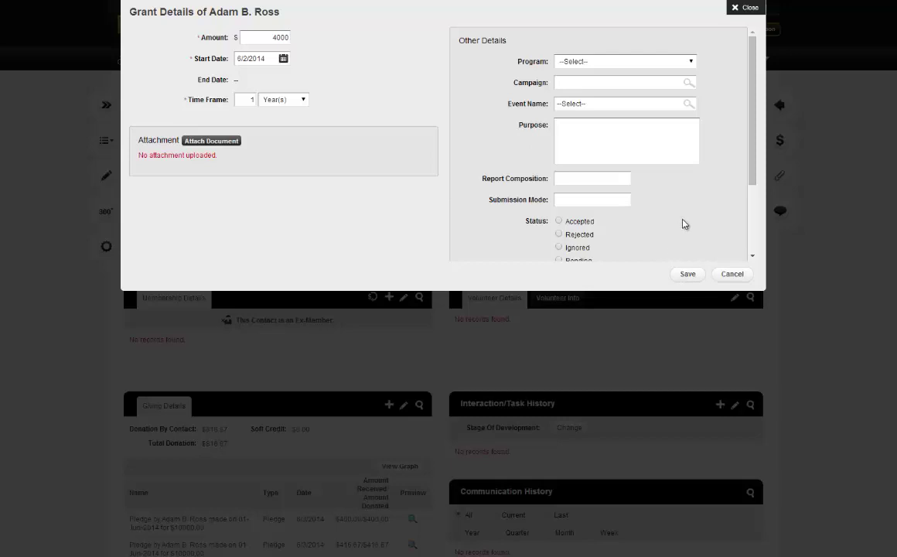
Step: Choose IPS #14 as the grant's school name and save the grant
{"action": "scroll", "coordinate": [679, 205], "scroll_direction": "down", "scroll_amount": 2}
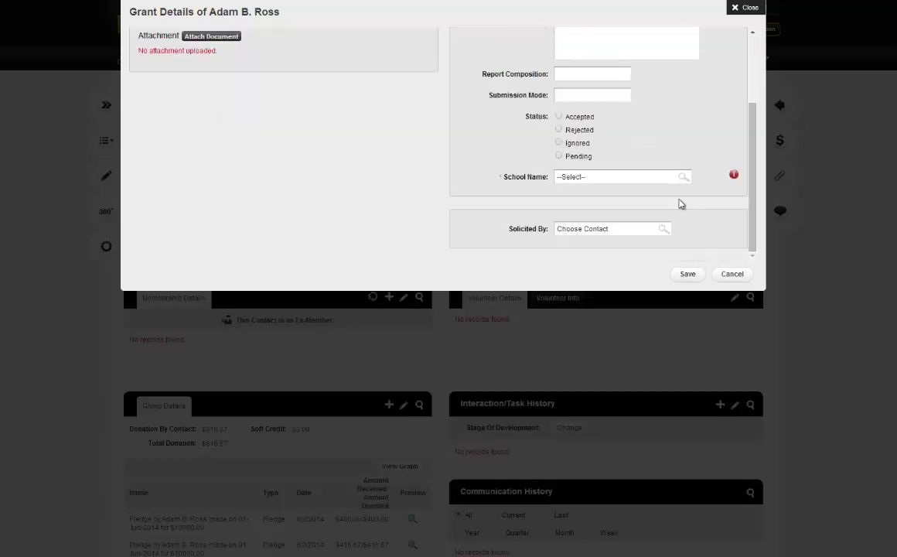
{"action": "left_click", "coordinate": [604, 176]}
{"action": "left_click", "coordinate": [573, 202]}
{"action": "left_click", "coordinate": [687, 275]}
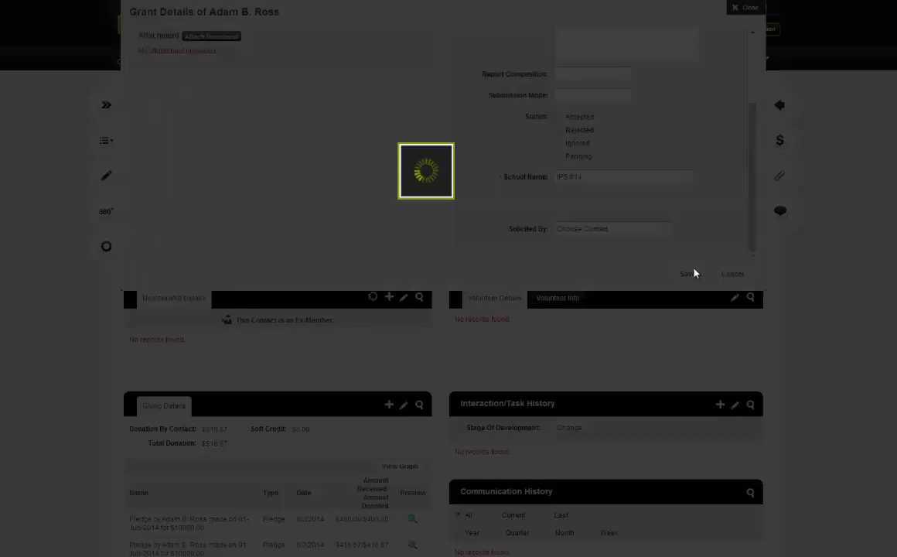
Step: Look over the saved grant's schedule, attachment, task activity, status and other details
{"action": "scroll", "coordinate": [391, 150], "scroll_direction": "up", "scroll_amount": 5}
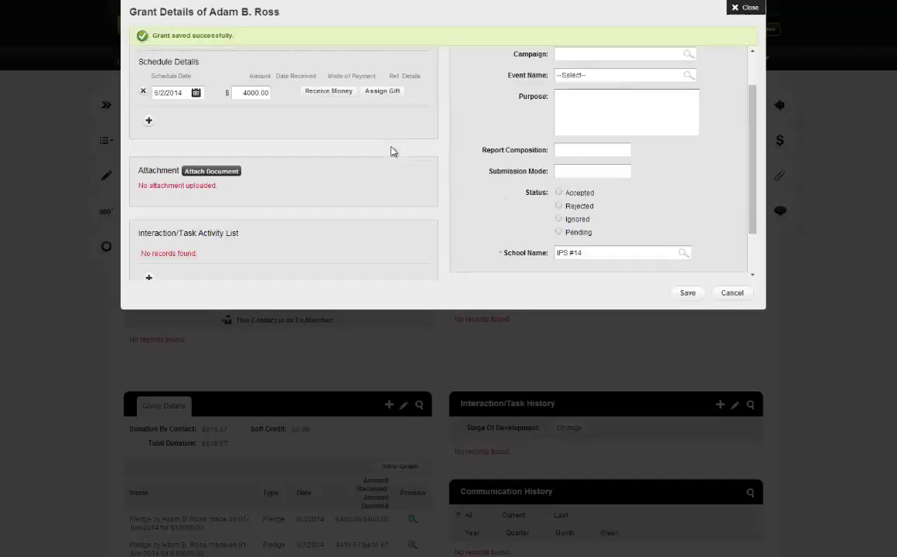
{"action": "scroll", "coordinate": [392, 151], "scroll_direction": "down", "scroll_amount": 5}
{"action": "scroll", "coordinate": [392, 172], "scroll_direction": "up", "scroll_amount": 3}
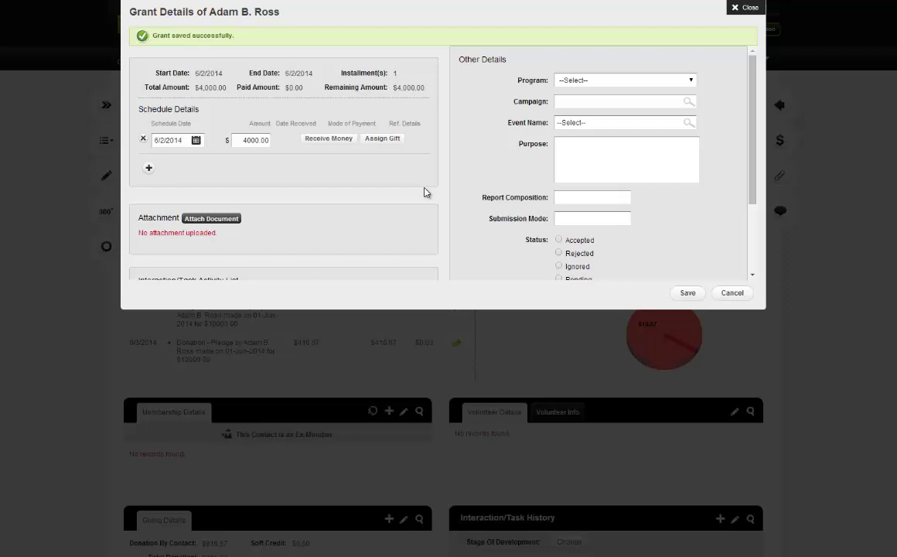
{"action": "scroll", "coordinate": [424, 190], "scroll_direction": "down", "scroll_amount": 3}
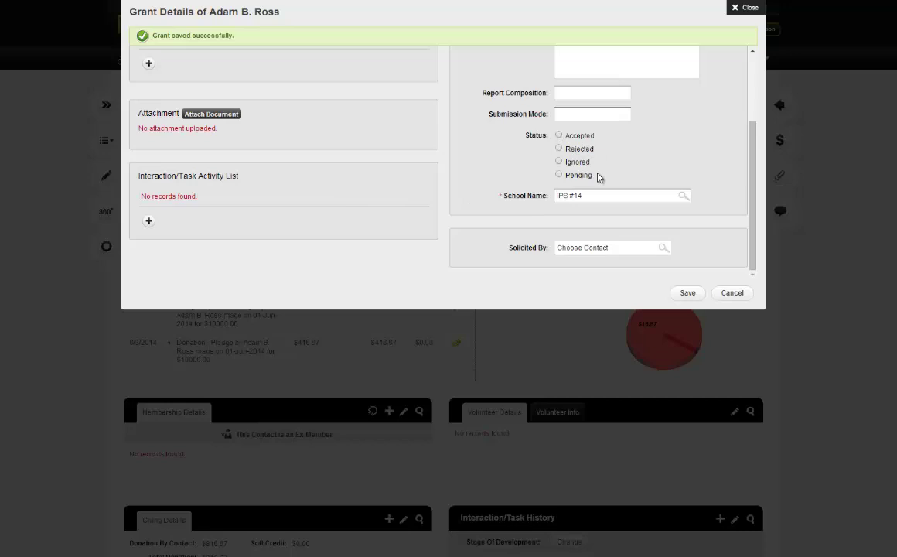
{"action": "scroll", "coordinate": [456, 203], "scroll_direction": "up", "scroll_amount": 5}
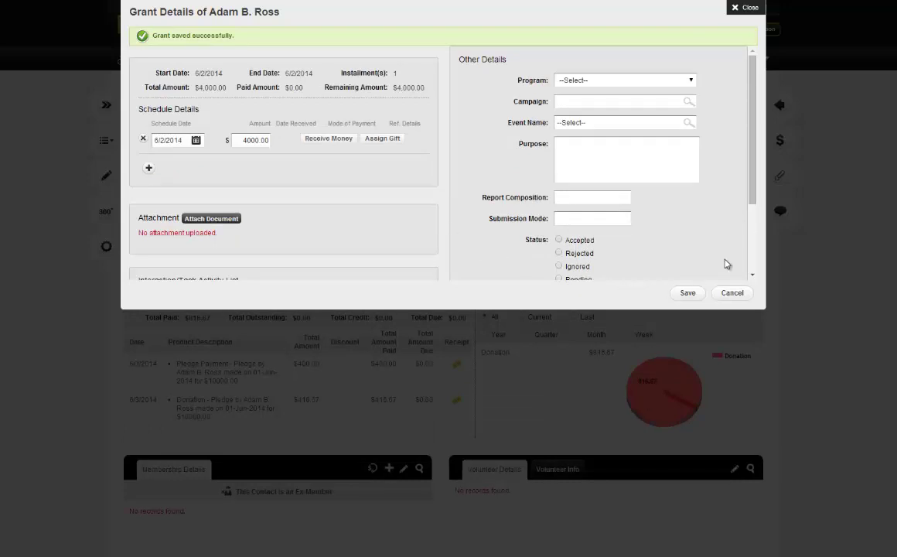
Step: Close the saved grant and open the contact's grant list to examine the new entry's editing and payment options
{"action": "left_click", "coordinate": [749, 9]}
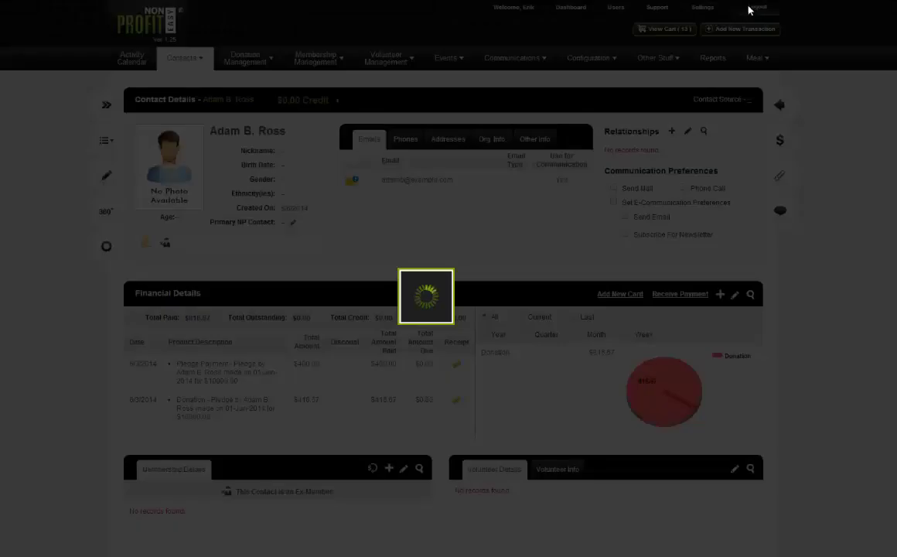
{"action": "scroll", "coordinate": [548, 389], "scroll_direction": "down", "scroll_amount": 2}
{"action": "scroll", "coordinate": [547, 390], "scroll_direction": "down", "scroll_amount": 7}
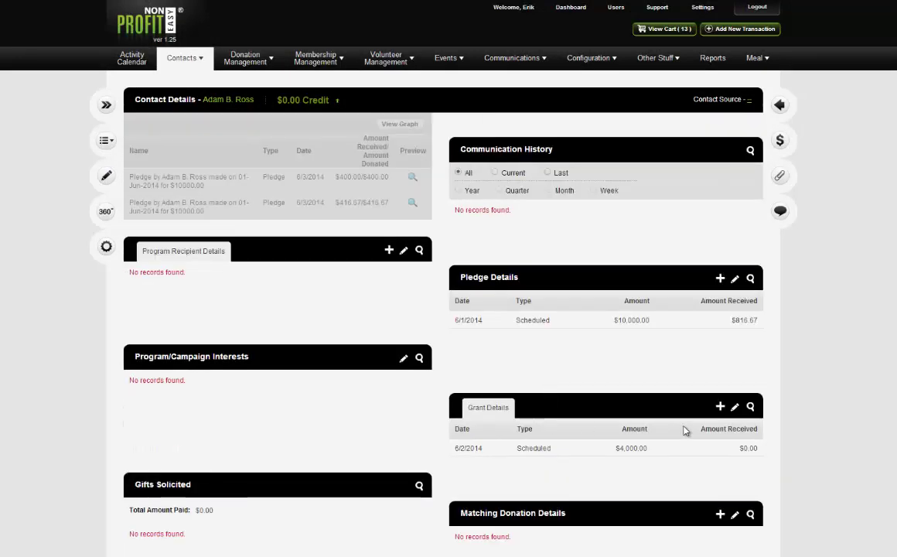
{"action": "left_click", "coordinate": [732, 408]}
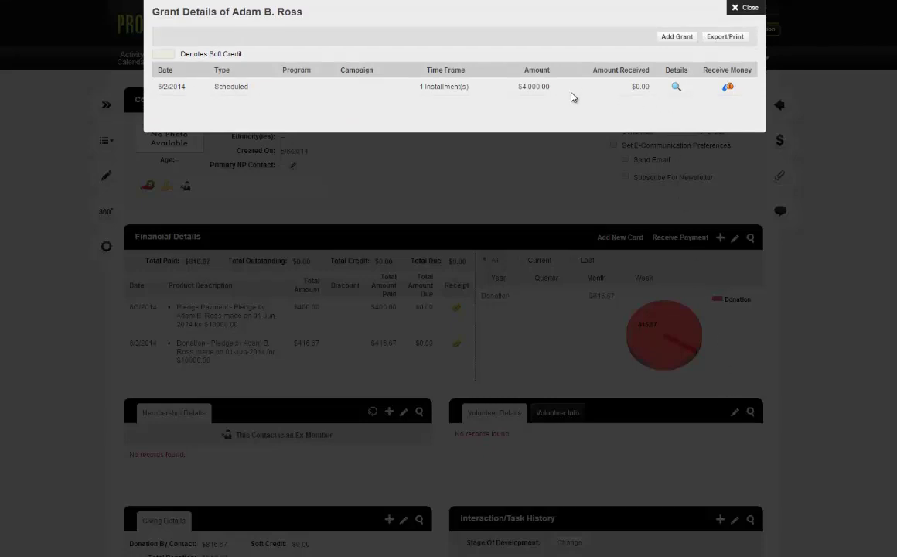
{"action": "mouse_move", "coordinate": [214, 91]}
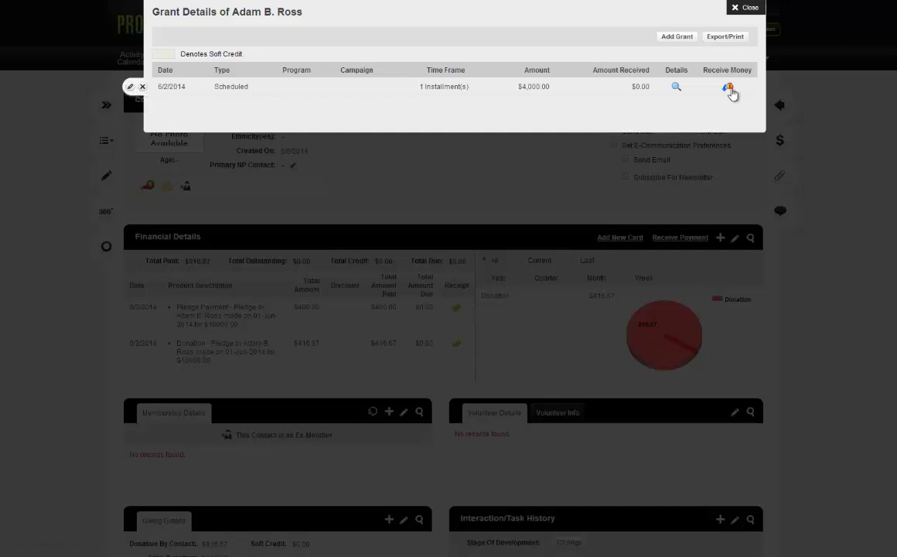
Step: Close the grant list and open the custom data set configuration to examine the fields of the Grant Custom Dataset
{"action": "left_click", "coordinate": [747, 9]}
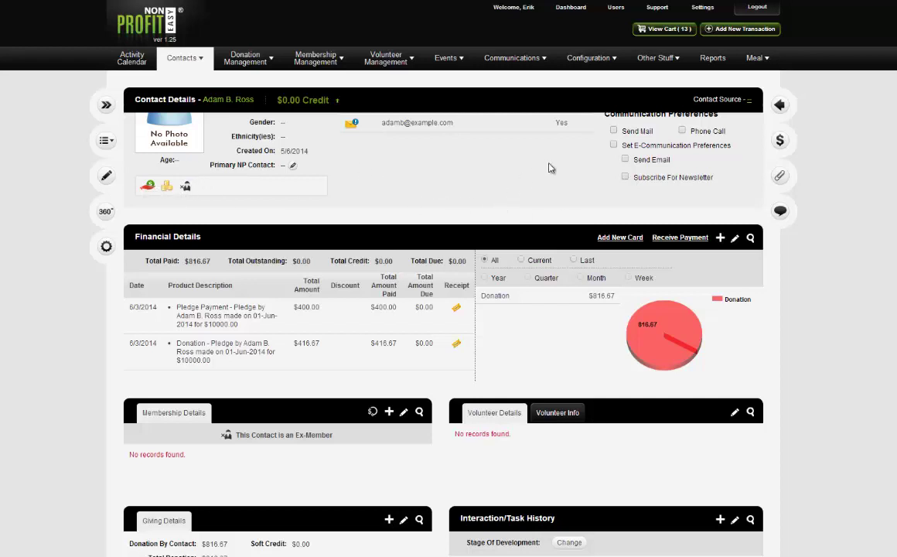
{"action": "mouse_move", "coordinate": [607, 66]}
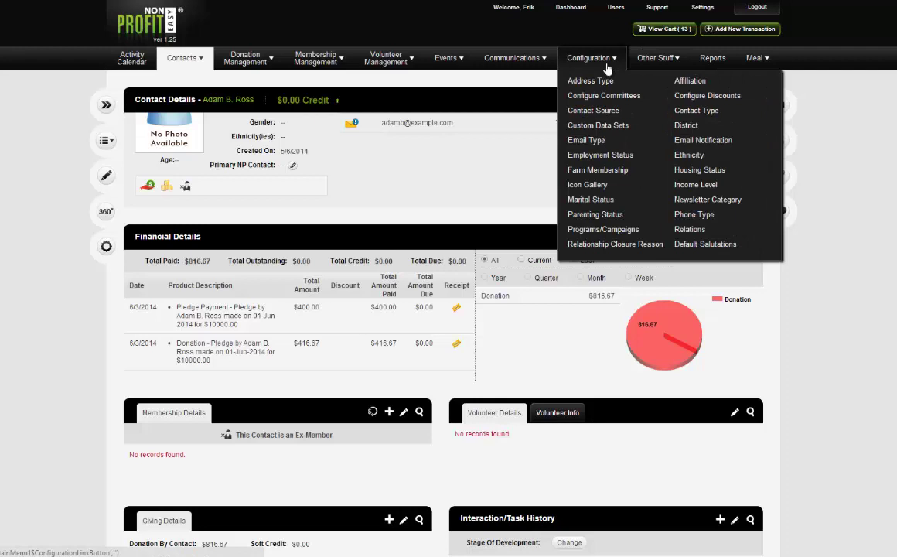
{"action": "left_click", "coordinate": [600, 133]}
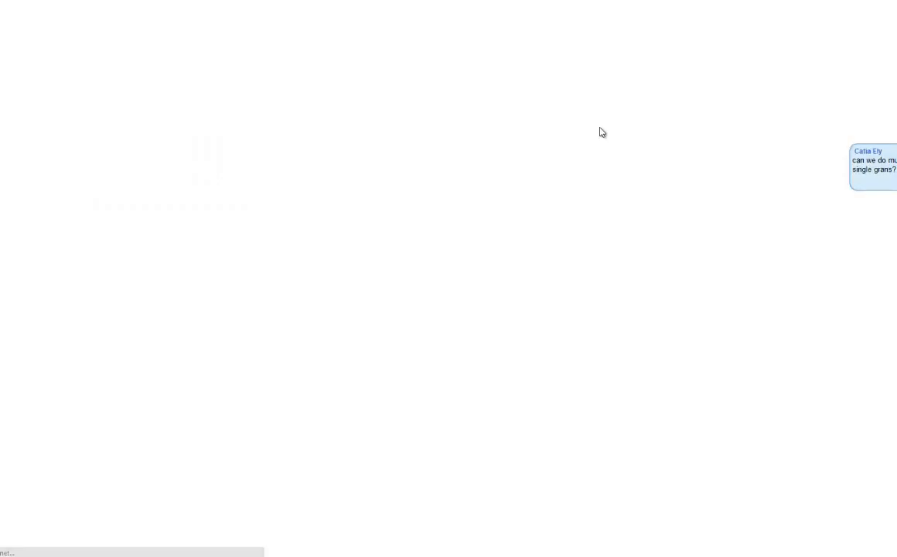
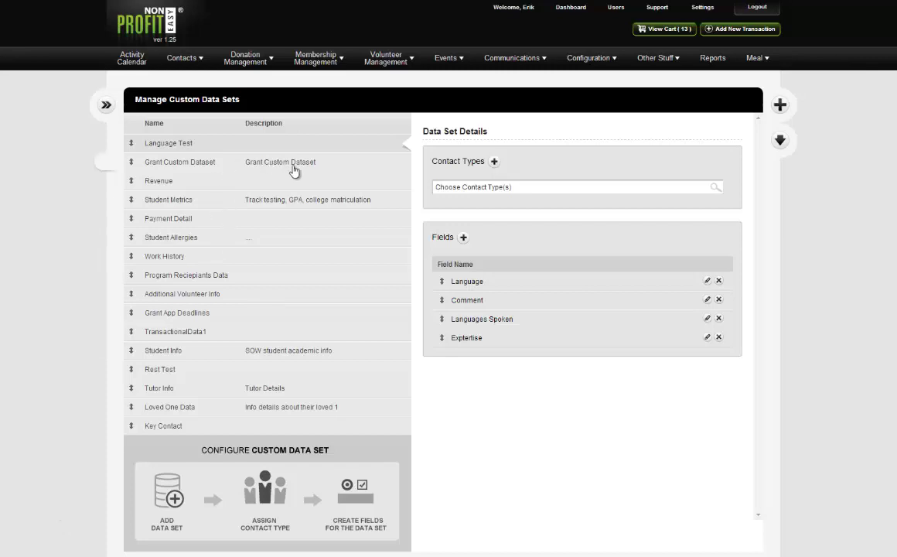
{"action": "mouse_move", "coordinate": [587, 58]}
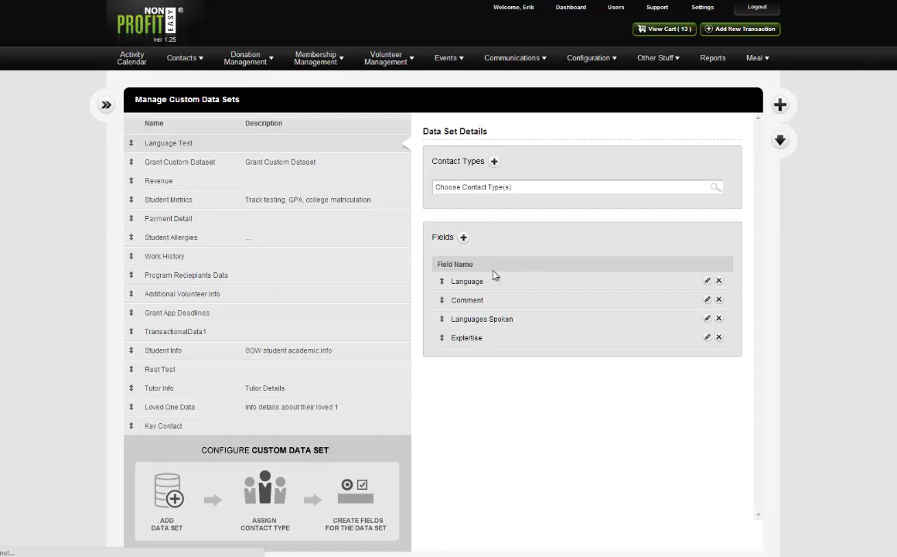
{"action": "left_click", "coordinate": [463, 237]}
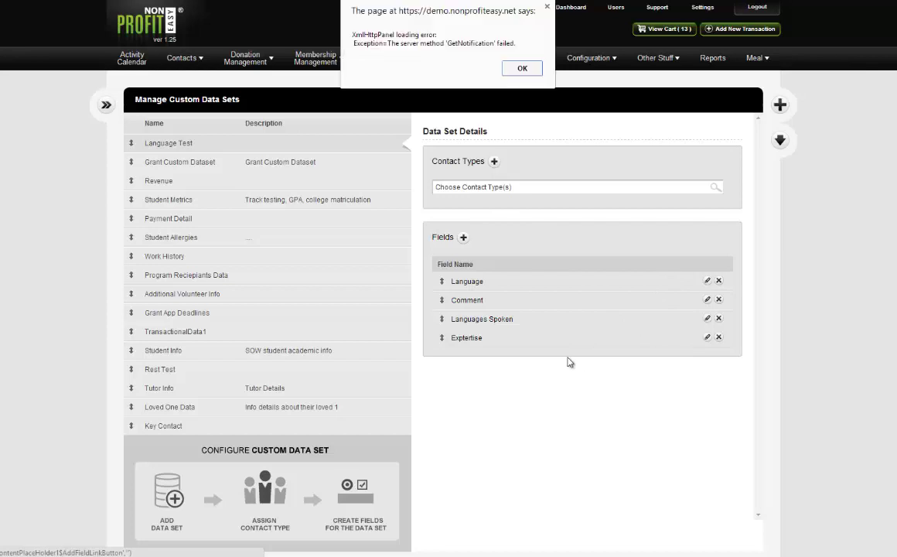
{"action": "left_click", "coordinate": [521, 69]}
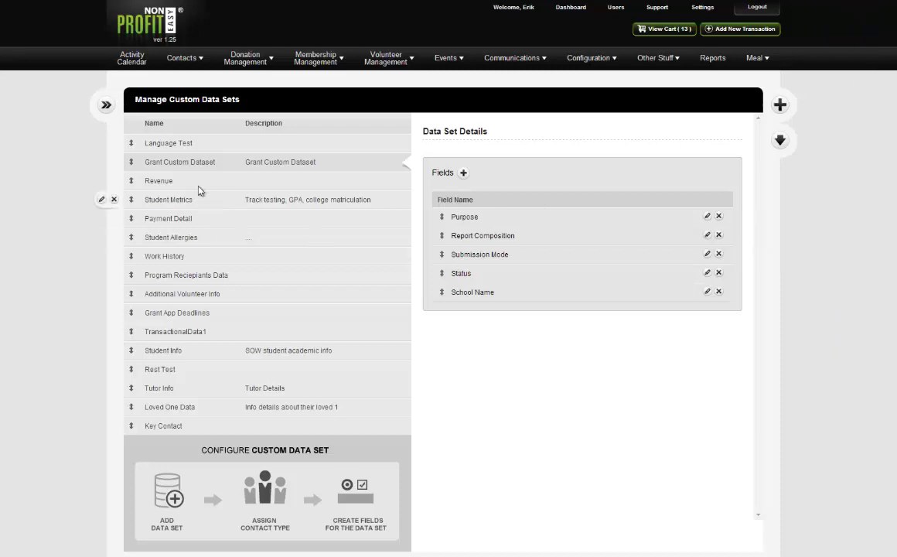
Step: Open the A Touch of Home record from the organization contacts and check its organization contacts and emails
{"action": "mouse_move", "coordinate": [182, 64]}
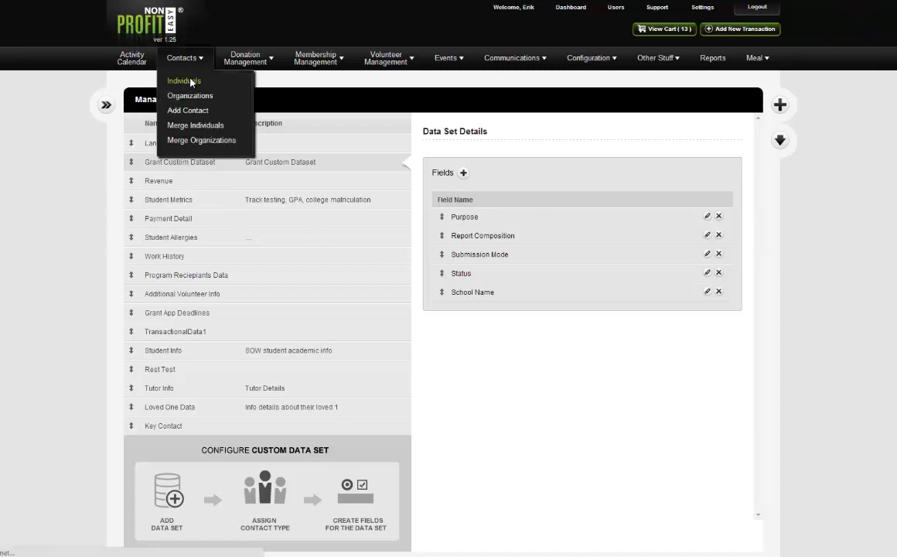
{"action": "left_click", "coordinate": [192, 82]}
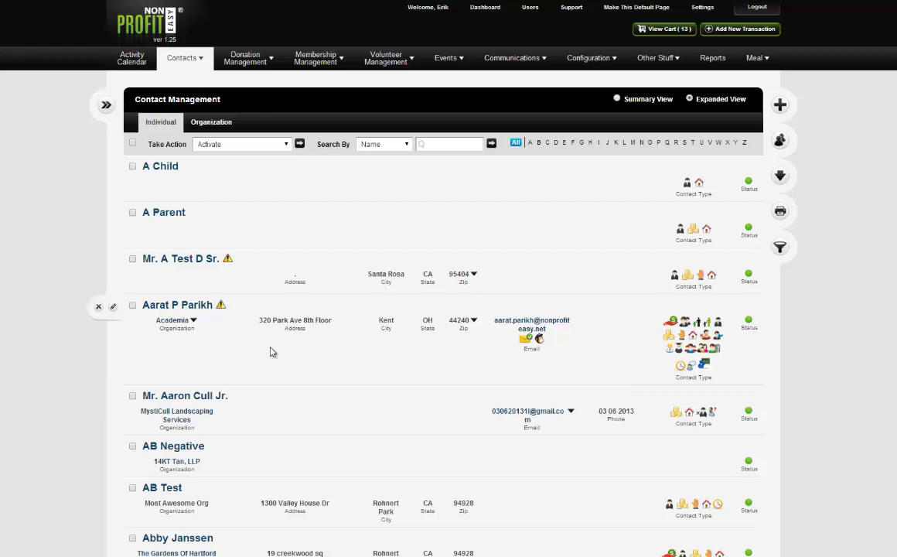
{"action": "left_click", "coordinate": [210, 124]}
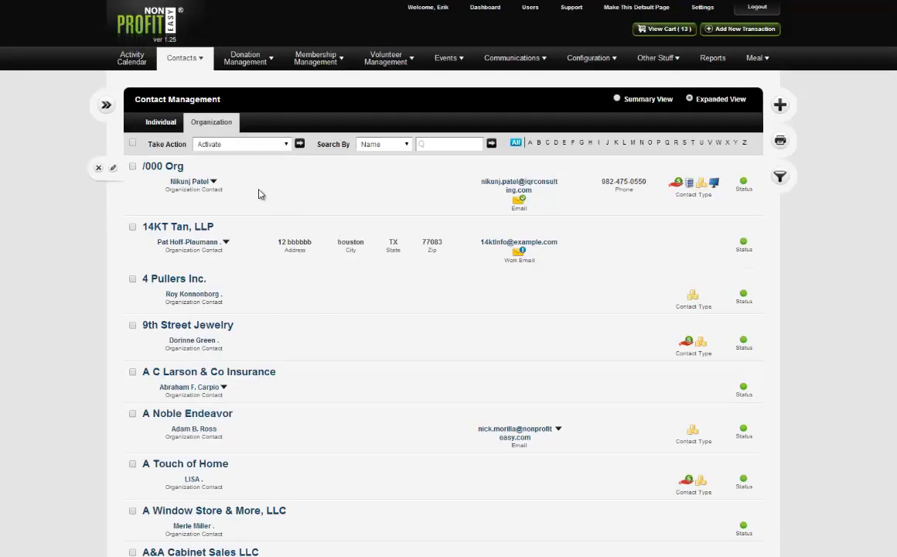
{"action": "scroll", "coordinate": [294, 309], "scroll_direction": "down", "scroll_amount": 1}
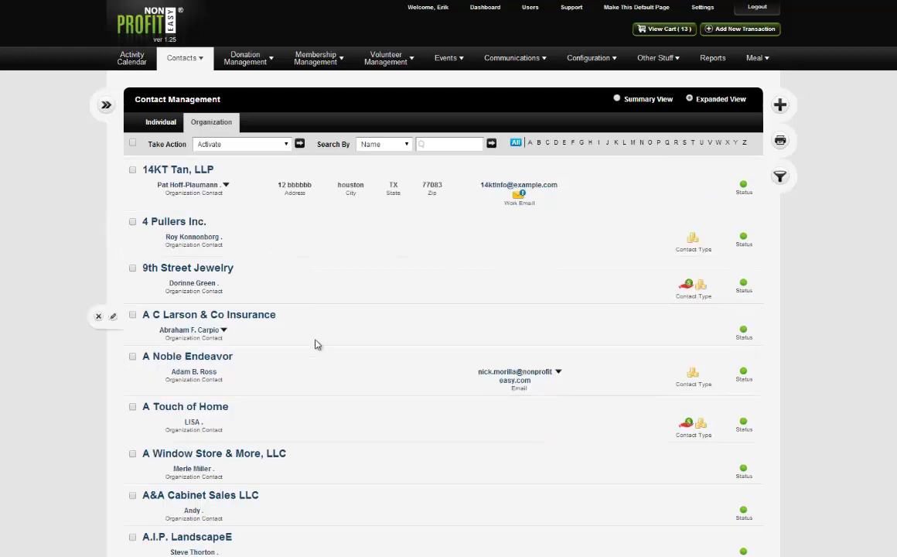
{"action": "left_click", "coordinate": [210, 412]}
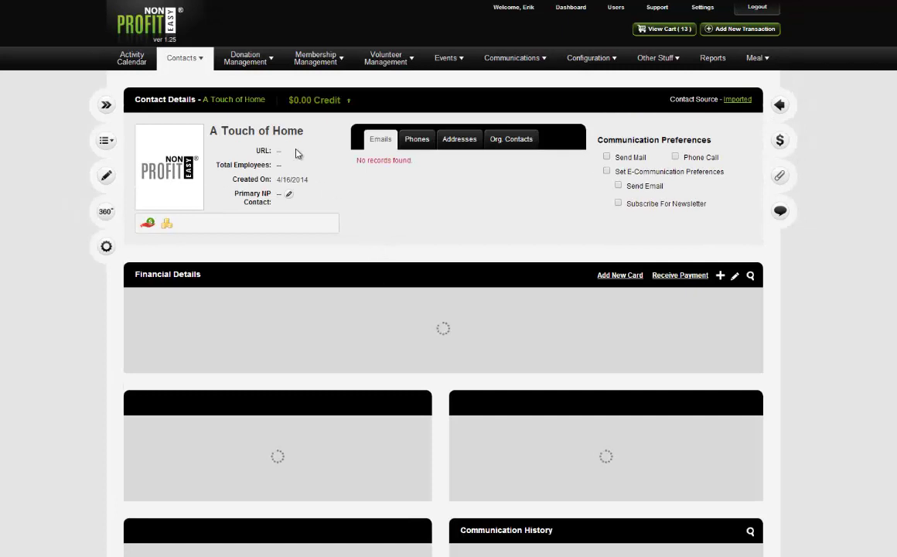
{"action": "left_click", "coordinate": [504, 139]}
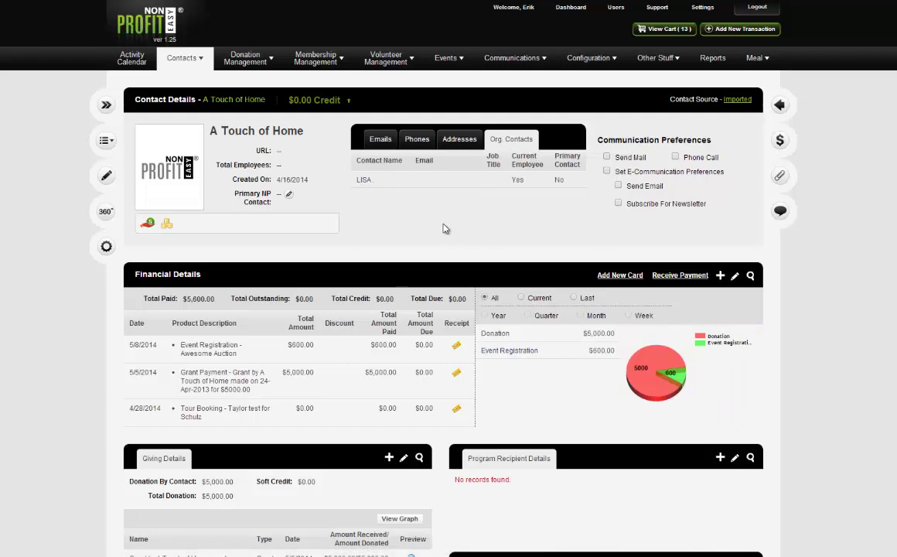
{"action": "left_click", "coordinate": [379, 139]}
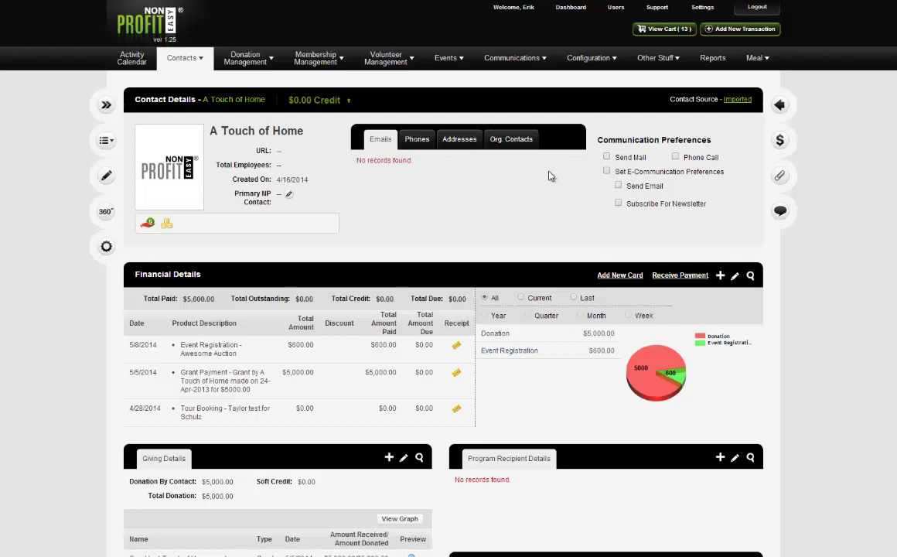
Step: Start a matching donation for A Touch of Home, limited to employee donations and tied to the Capital Campaign program
{"action": "scroll", "coordinate": [529, 156], "scroll_direction": "down", "scroll_amount": 7}
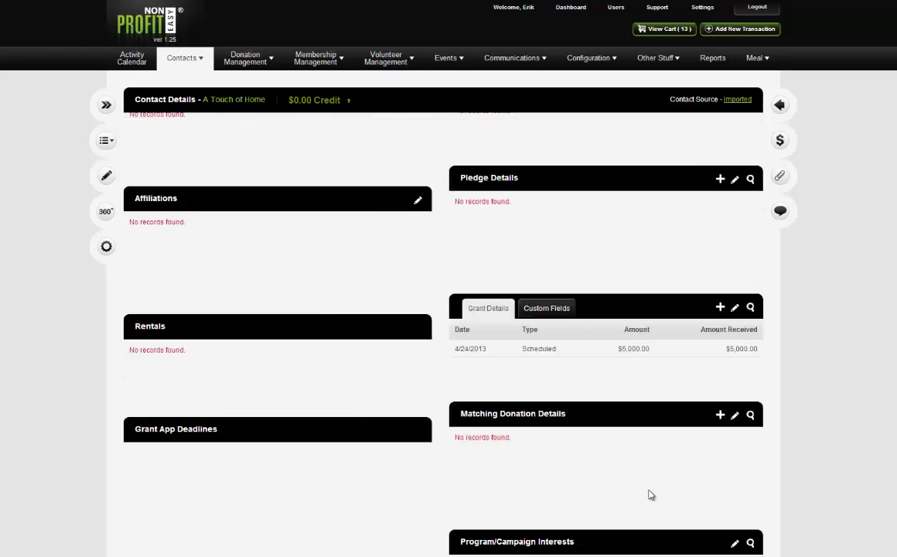
{"action": "left_click", "coordinate": [718, 417]}
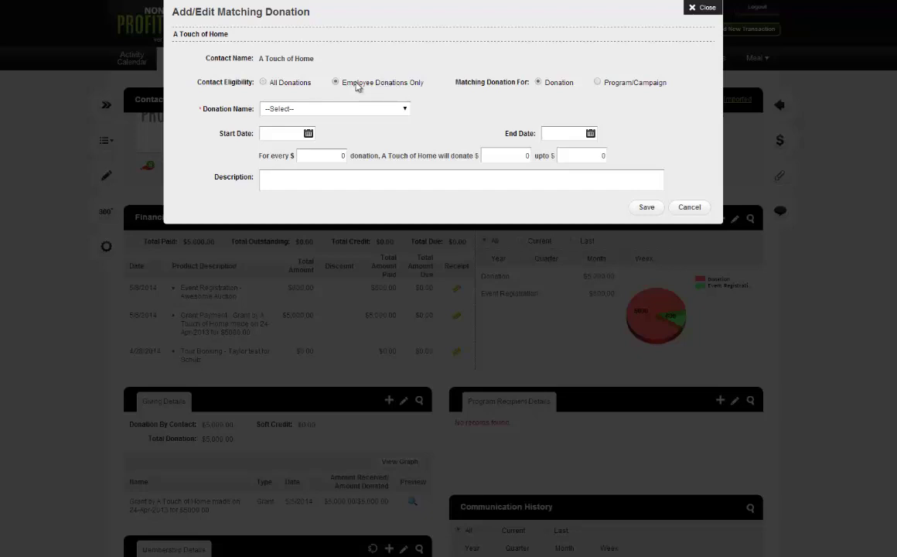
{"action": "left_click", "coordinate": [333, 81]}
{"action": "left_click", "coordinate": [617, 86]}
{"action": "left_click", "coordinate": [379, 109]}
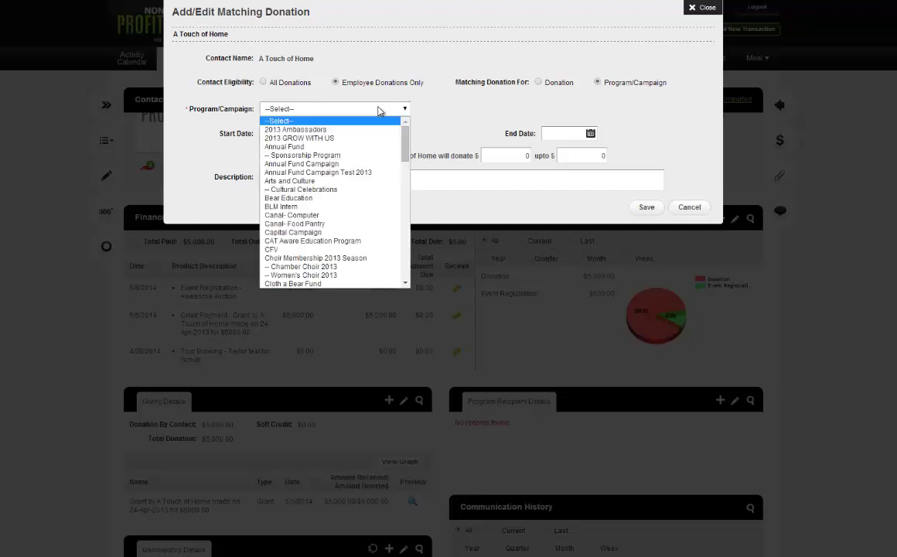
{"action": "left_click", "coordinate": [303, 232]}
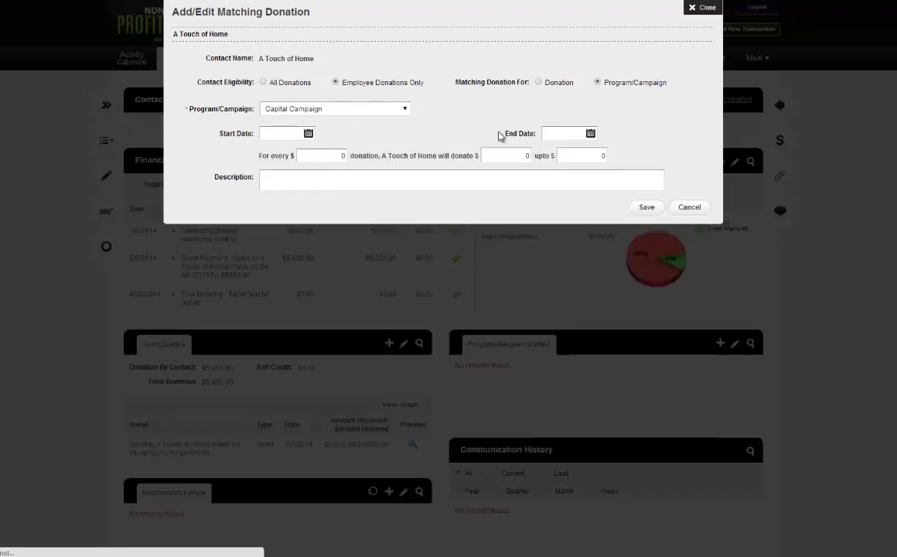
Step: Set the matching donation's dates to 6/1/2014 through 6/1/2015 and change its program to Annual Fund
{"action": "left_click", "coordinate": [307, 134]}
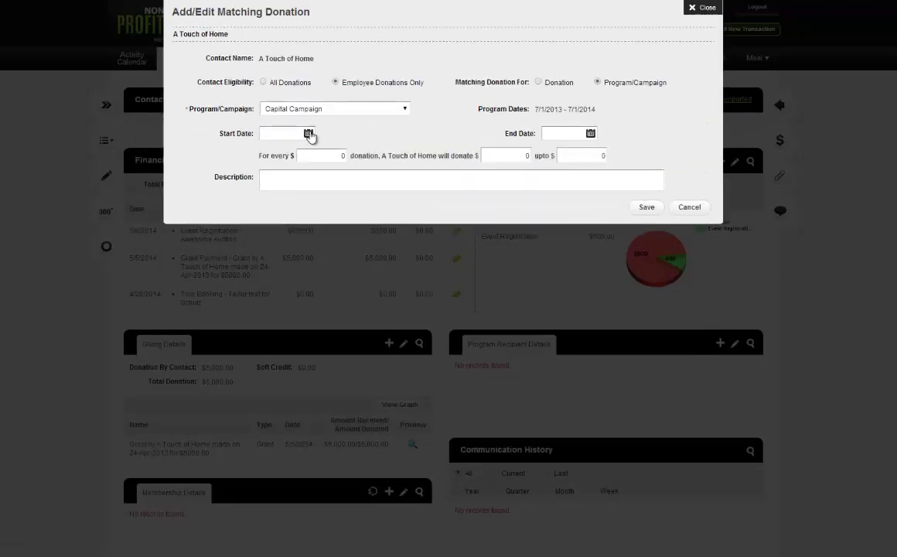
{"action": "left_click", "coordinate": [307, 134]}
{"action": "left_click", "coordinate": [271, 182]}
{"action": "left_click", "coordinate": [589, 133]}
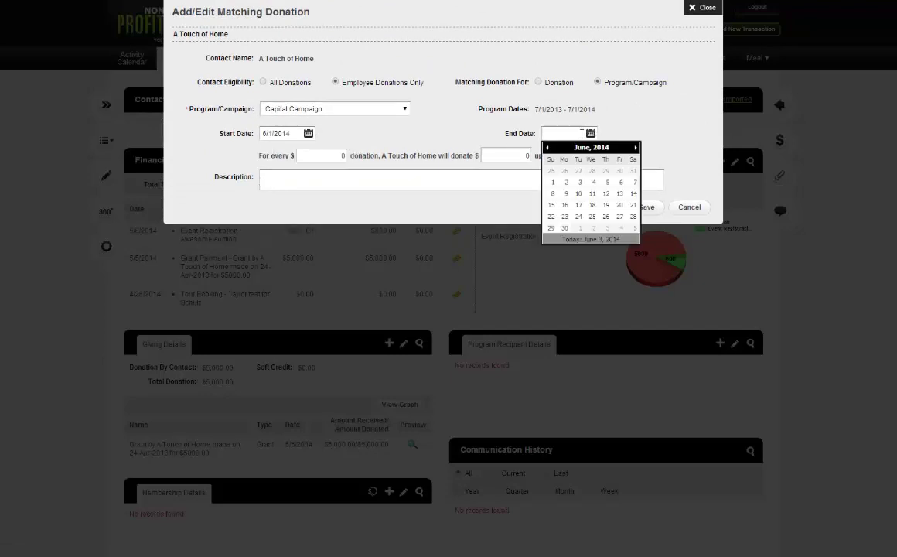
{"action": "left_click", "coordinate": [549, 182]}
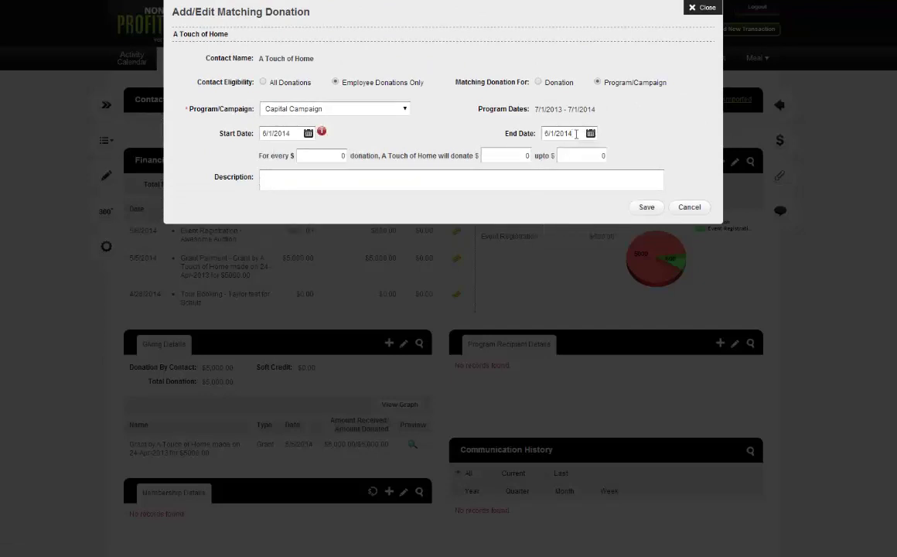
{"action": "left_click", "coordinate": [576, 134]}
{"action": "key", "text": "BackSpace"}
{"action": "type", "text": "5"}
{"action": "mouse_move", "coordinate": [606, 134]}
{"action": "left_click", "coordinate": [339, 109]}
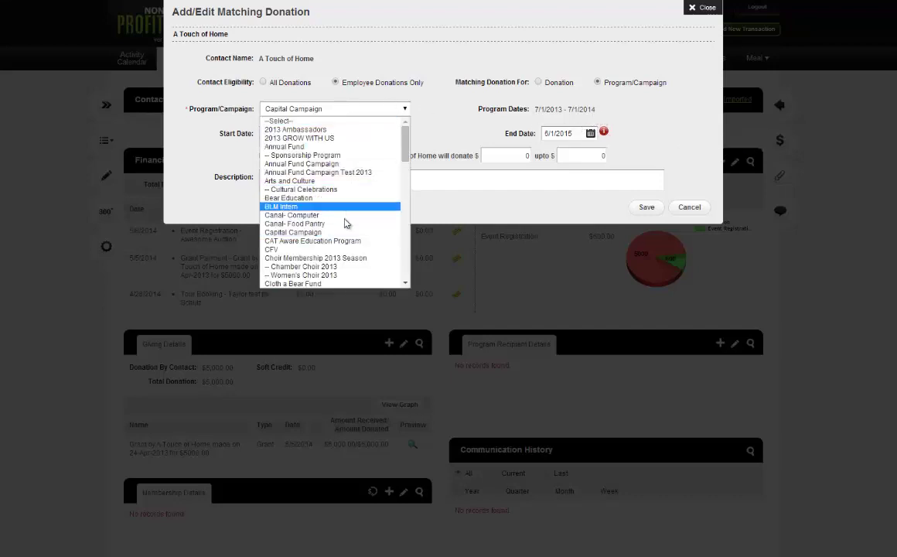
{"action": "left_click", "coordinate": [306, 147]}
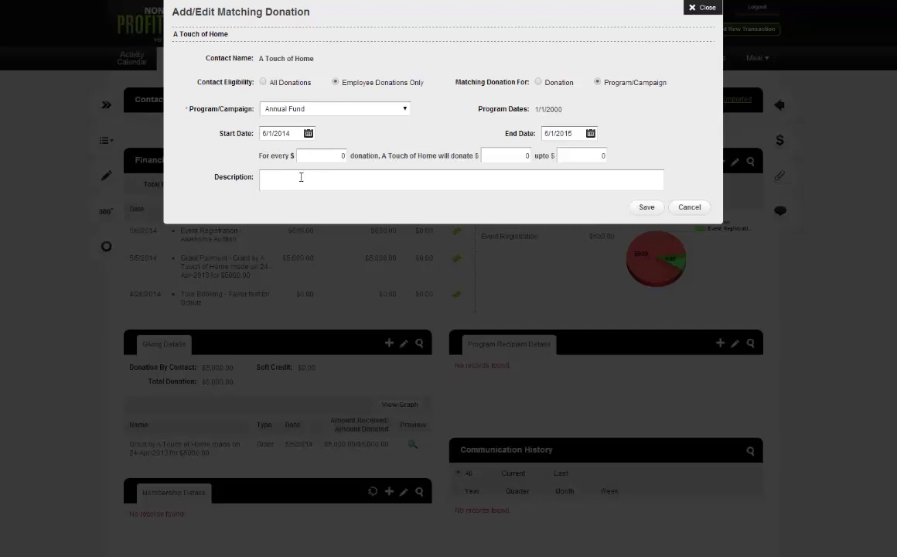
Step: Set the match to $1 for every $1 donated, up to $20000, and save the matching donation
{"action": "left_click", "coordinate": [340, 156]}
{"action": "type", "text": "1"}
{"action": "left_click_drag", "start_coordinate": [500, 156], "coordinate": [532, 156]}
{"action": "type", "text": "1"}
{"action": "left_click_drag", "start_coordinate": [602, 155], "coordinate": [619, 152]}
{"action": "type", "text": "20000"}
{"action": "scroll", "coordinate": [310, 171], "scroll_direction": "down", "scroll_amount": 3}
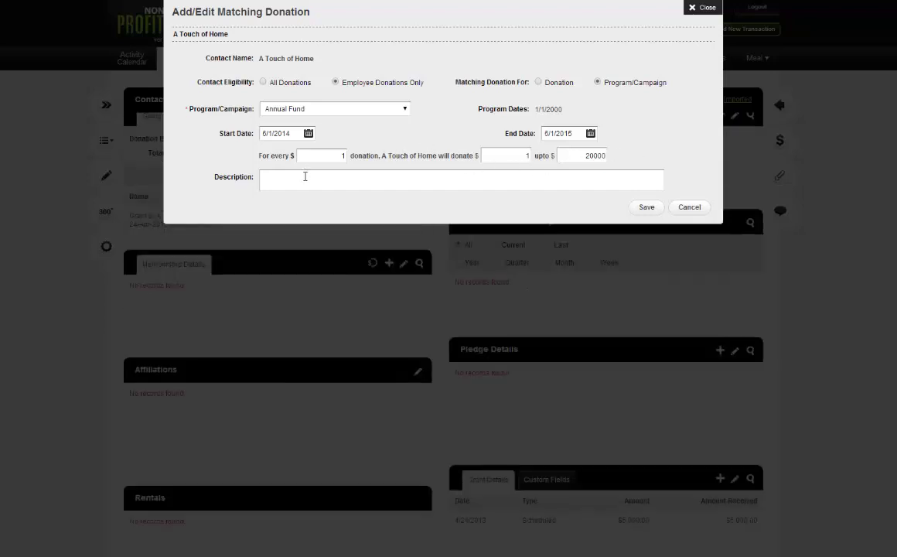
{"action": "scroll", "coordinate": [308, 177], "scroll_direction": "down", "scroll_amount": 1}
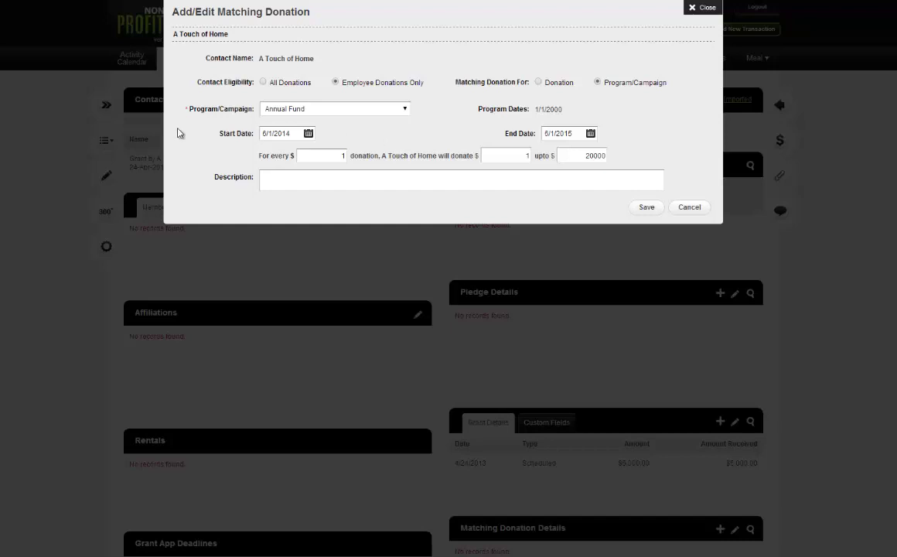
{"action": "left_click", "coordinate": [648, 207]}
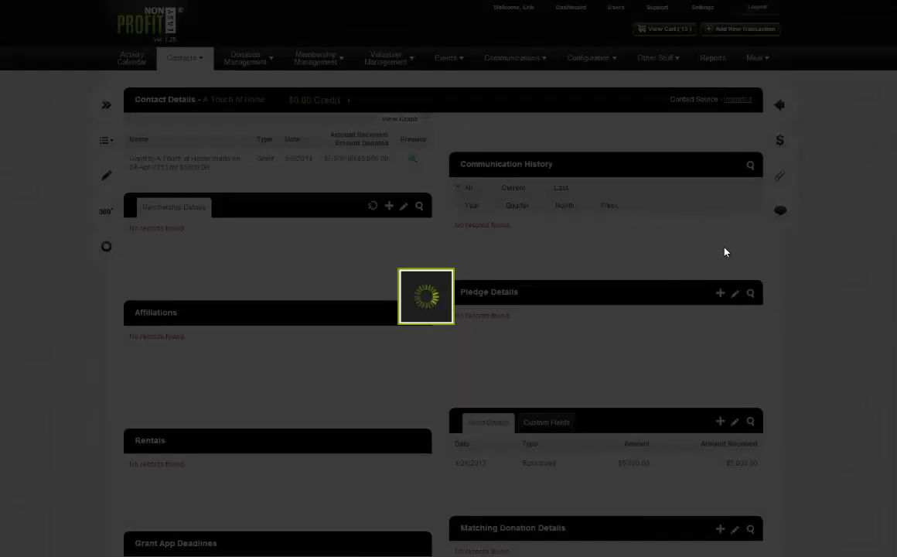
{"action": "scroll", "coordinate": [615, 264], "scroll_direction": "down", "scroll_amount": 2}
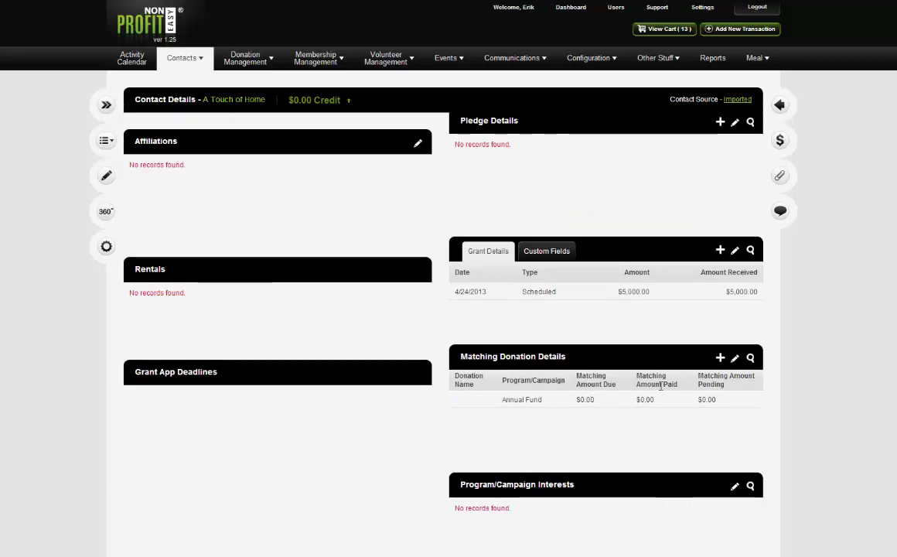
Step: Open the record of the employee listed under A Touch of Home's organization contacts and go to its giving details
{"action": "scroll", "coordinate": [529, 373], "scroll_direction": "up", "scroll_amount": 10}
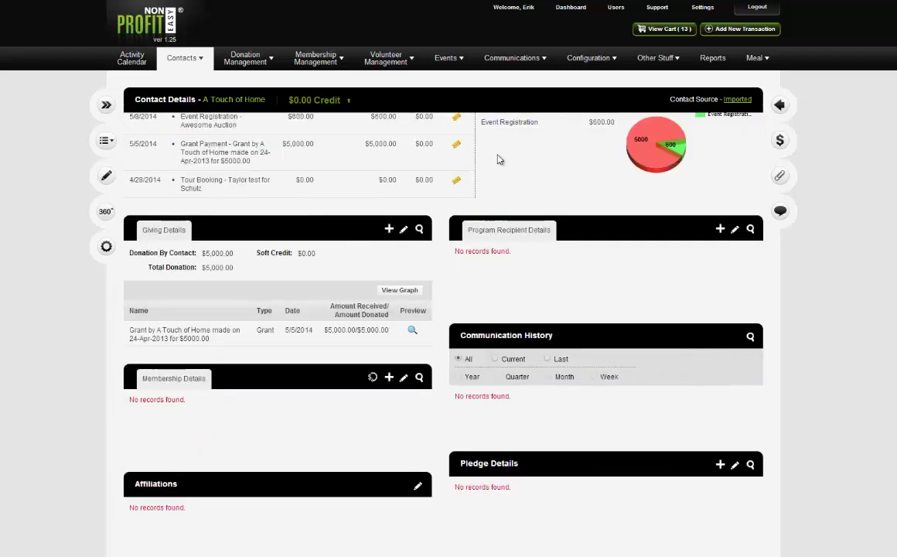
{"action": "left_click", "coordinate": [511, 140]}
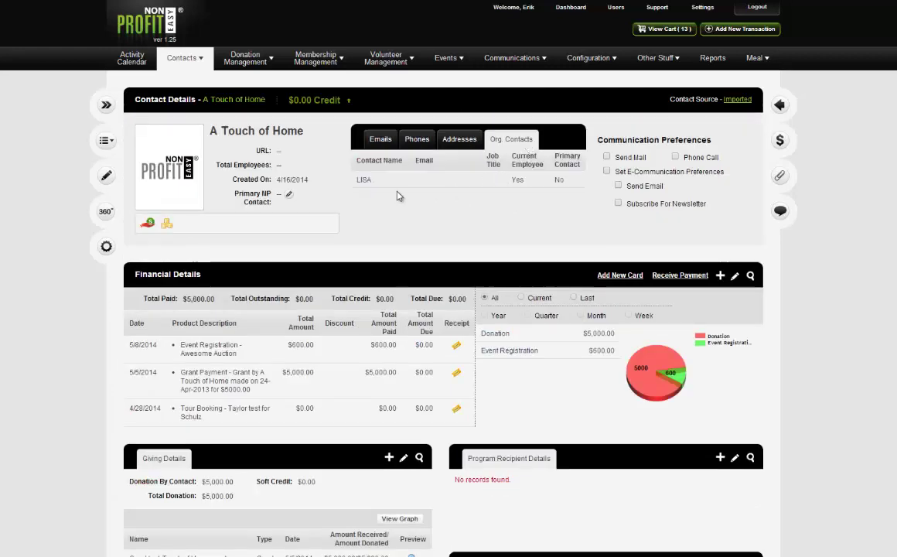
{"action": "scroll", "coordinate": [582, 254], "scroll_direction": "down", "scroll_amount": 10}
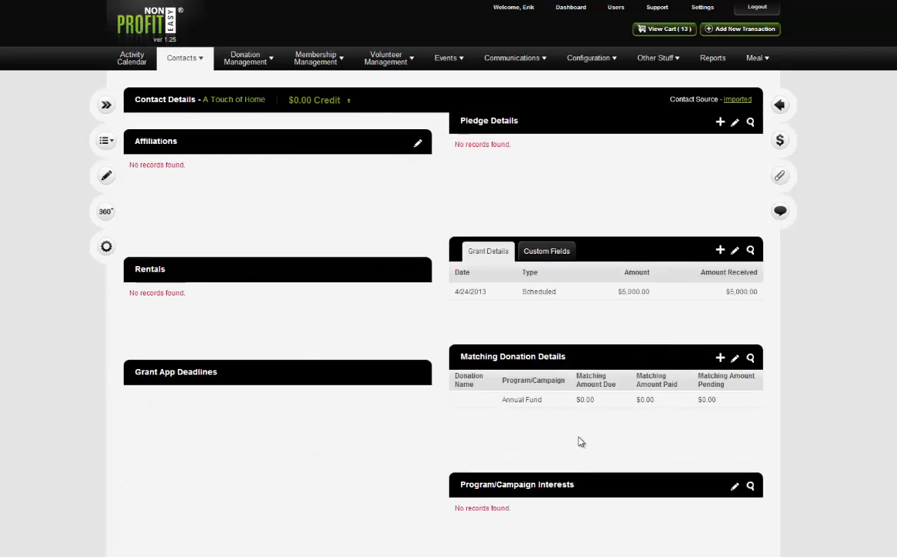
{"action": "scroll", "coordinate": [661, 321], "scroll_direction": "up", "scroll_amount": 10}
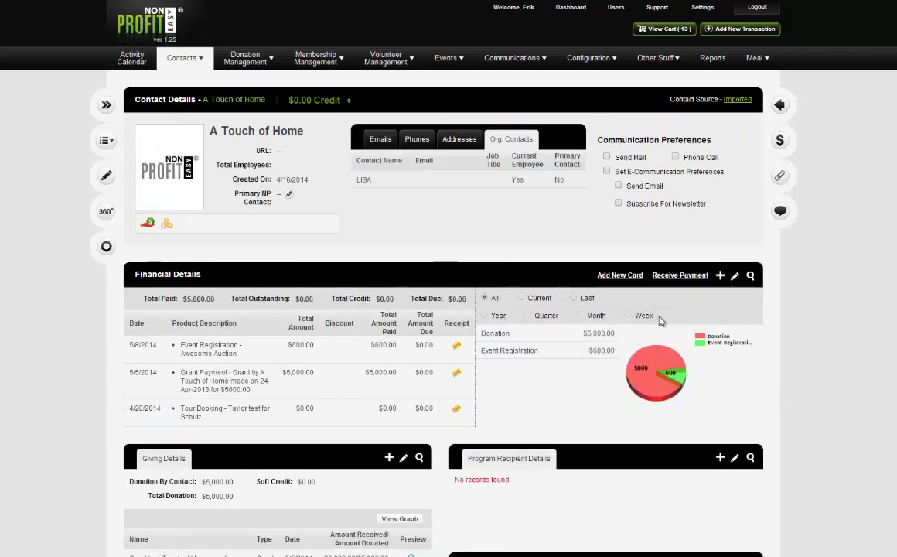
{"action": "left_click", "coordinate": [368, 181]}
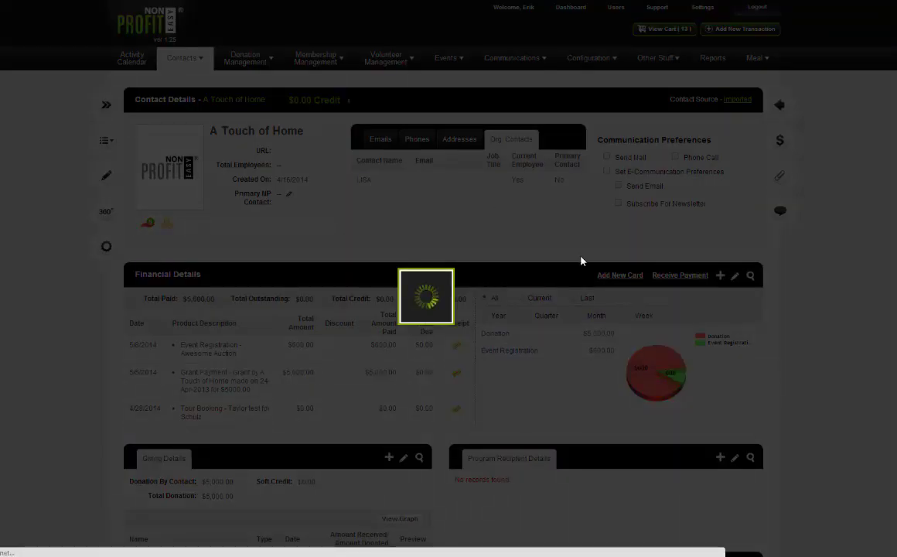
{"action": "scroll", "coordinate": [582, 263], "scroll_direction": "down", "scroll_amount": 5}
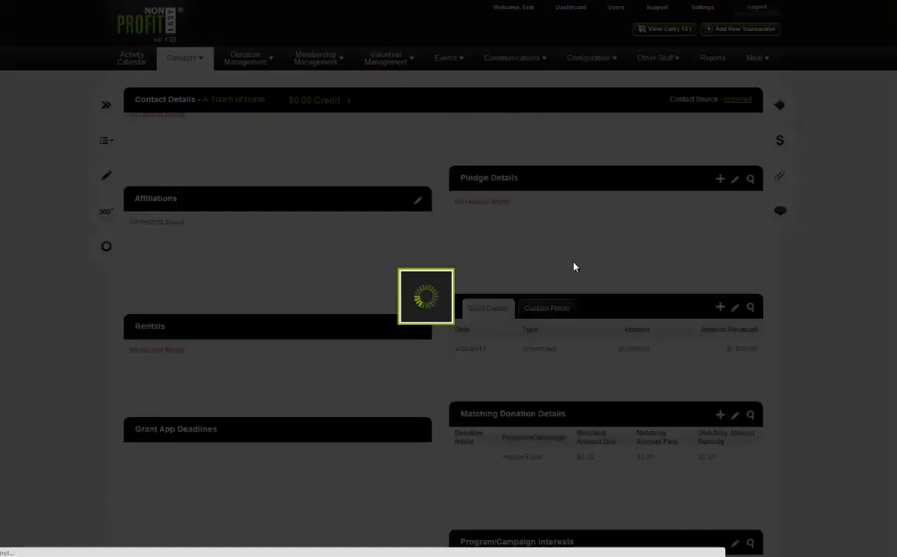
{"action": "scroll", "coordinate": [581, 267], "scroll_direction": "up", "scroll_amount": 5}
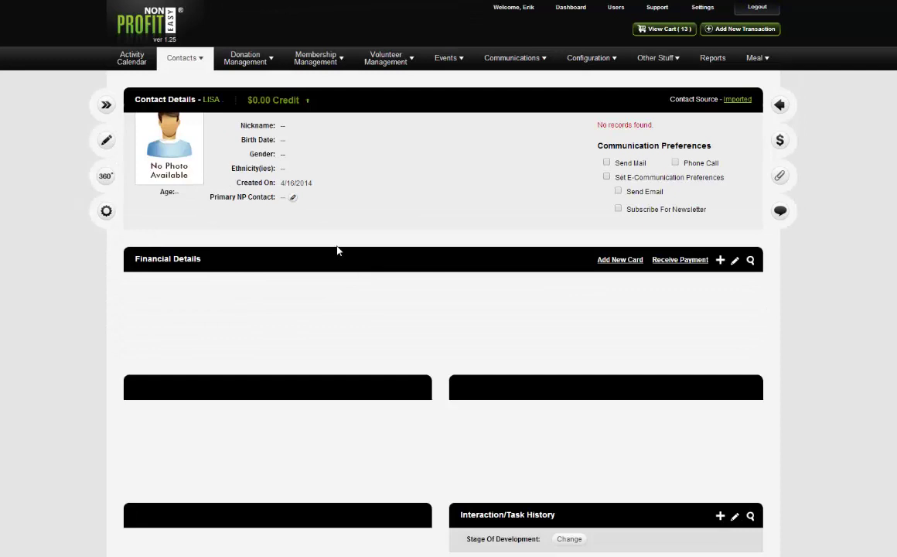
{"action": "scroll", "coordinate": [289, 254], "scroll_direction": "down", "scroll_amount": 3}
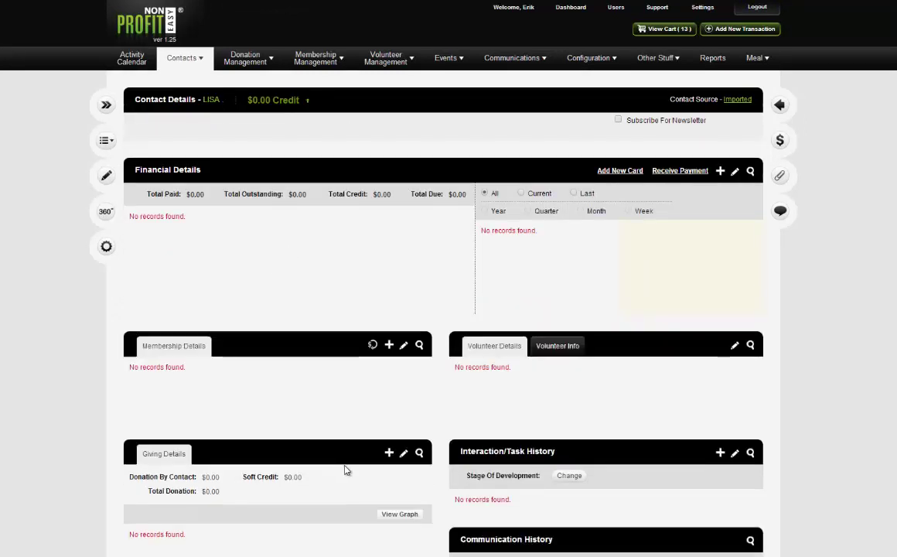
Step: Start a gift donation for the employee using $25 - General Donation and the Annual Fund program
{"action": "left_click", "coordinate": [387, 456]}
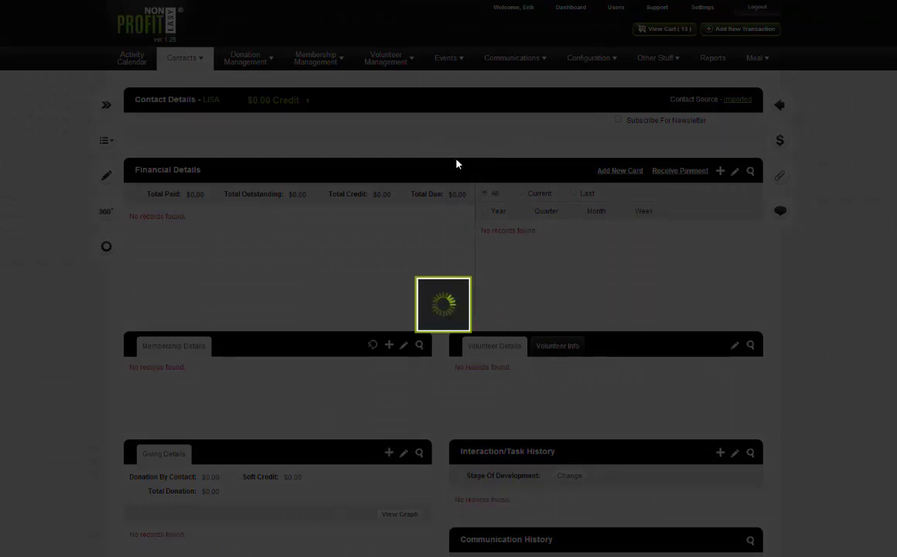
{"action": "left_click", "coordinate": [288, 61]}
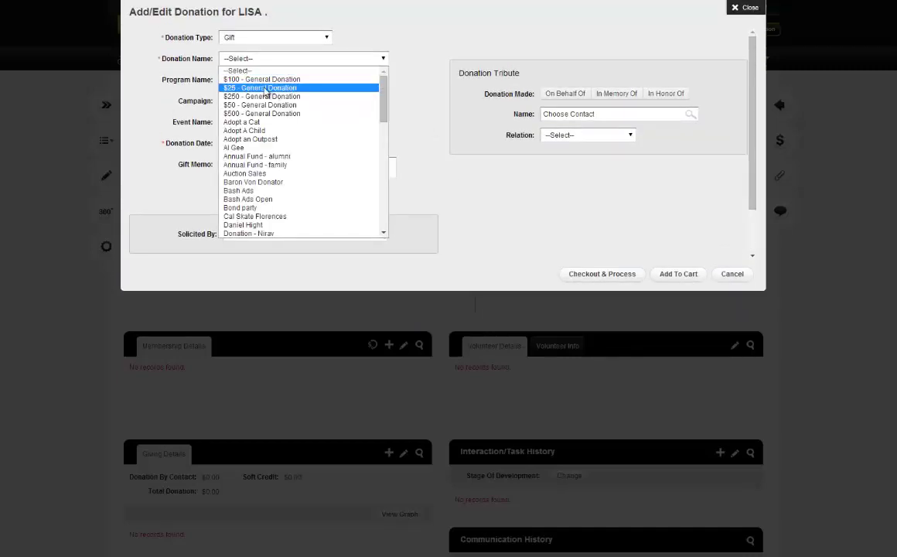
{"action": "left_click", "coordinate": [260, 87]}
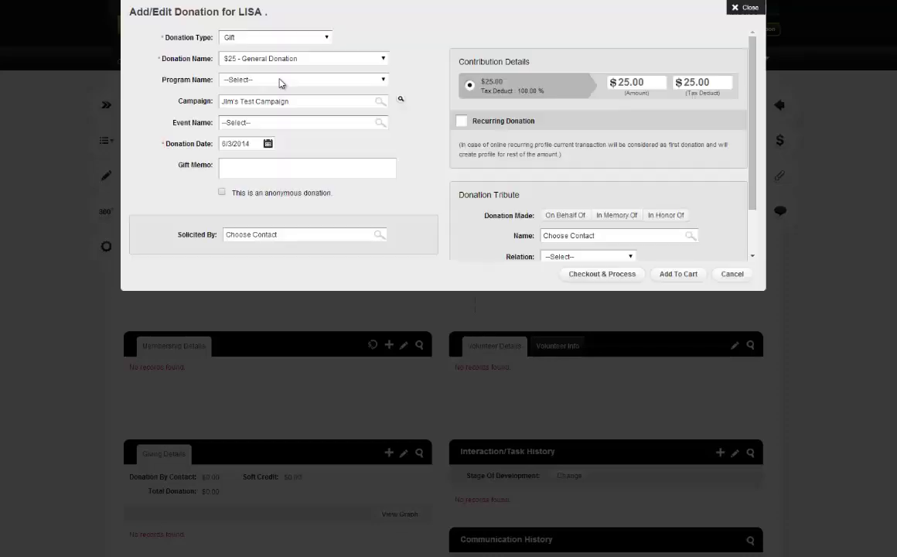
{"action": "left_click", "coordinate": [280, 82]}
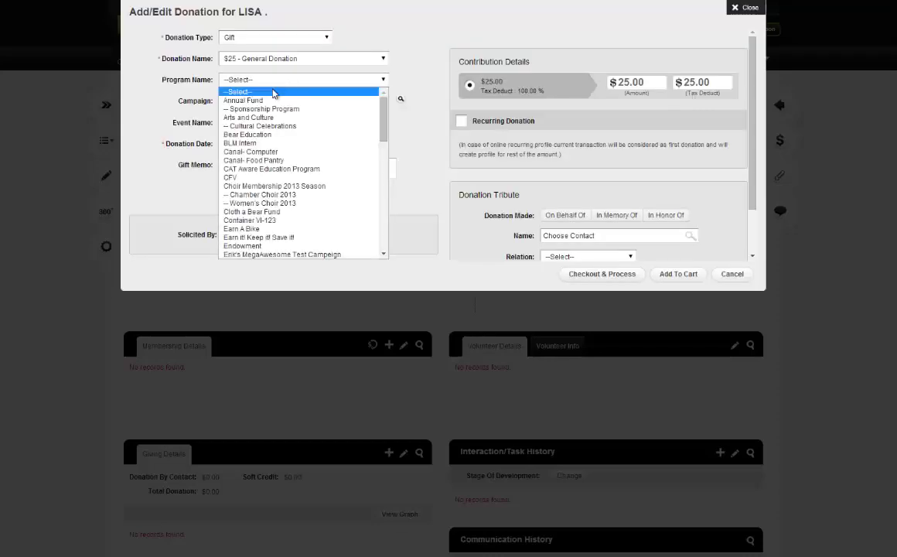
{"action": "left_click", "coordinate": [244, 100]}
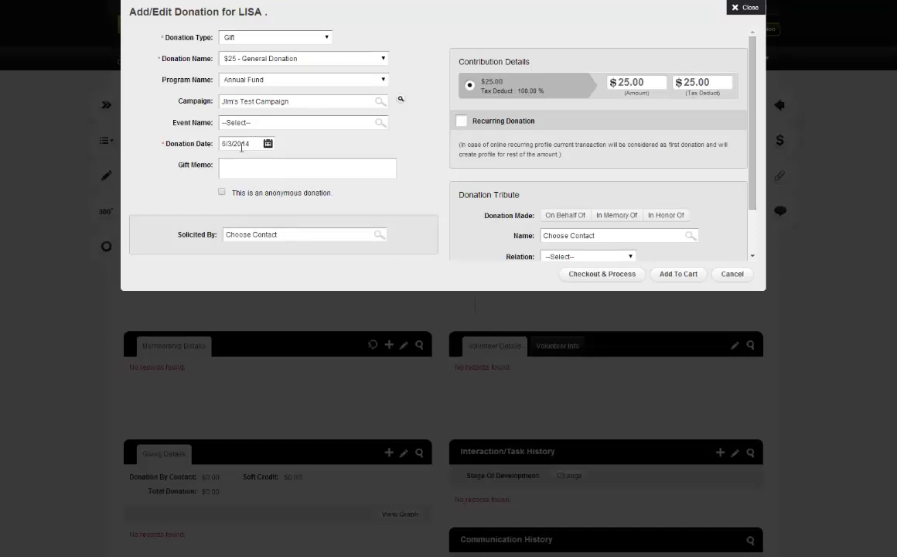
Step: Check out the employee's donation with Check as the mode of payment and close the acknowledgment options without choosing one
{"action": "scroll", "coordinate": [440, 174], "scroll_direction": "down", "scroll_amount": 2}
{"action": "left_click", "coordinate": [611, 276]}
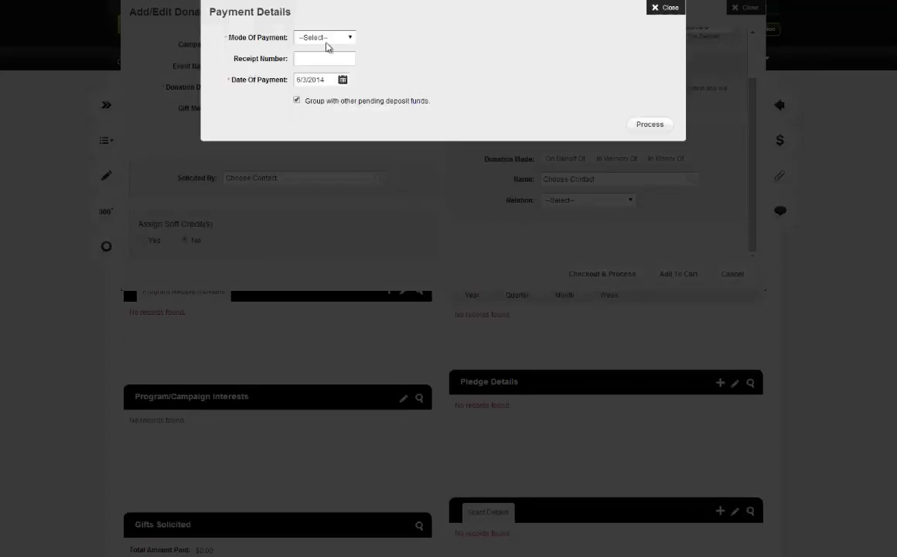
{"action": "left_click", "coordinate": [316, 38]}
{"action": "left_click", "coordinate": [315, 68]}
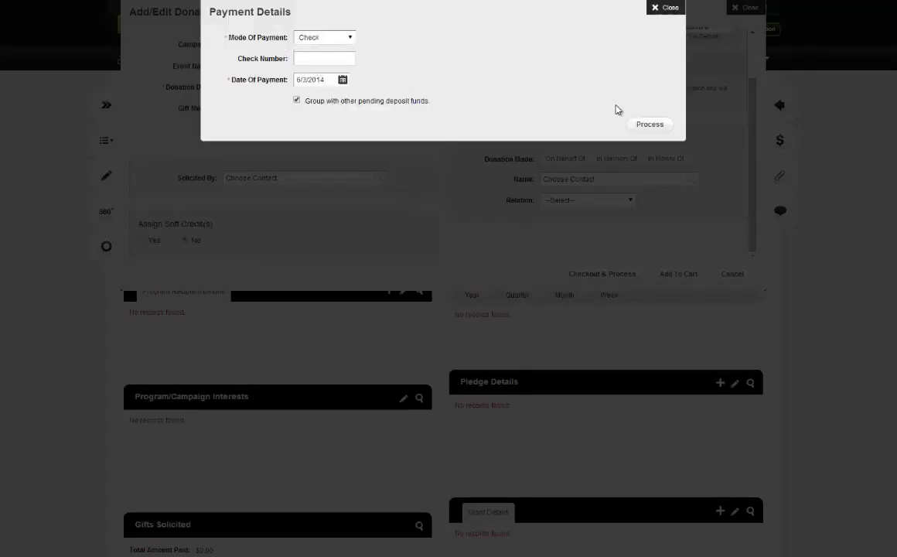
{"action": "left_click", "coordinate": [654, 125]}
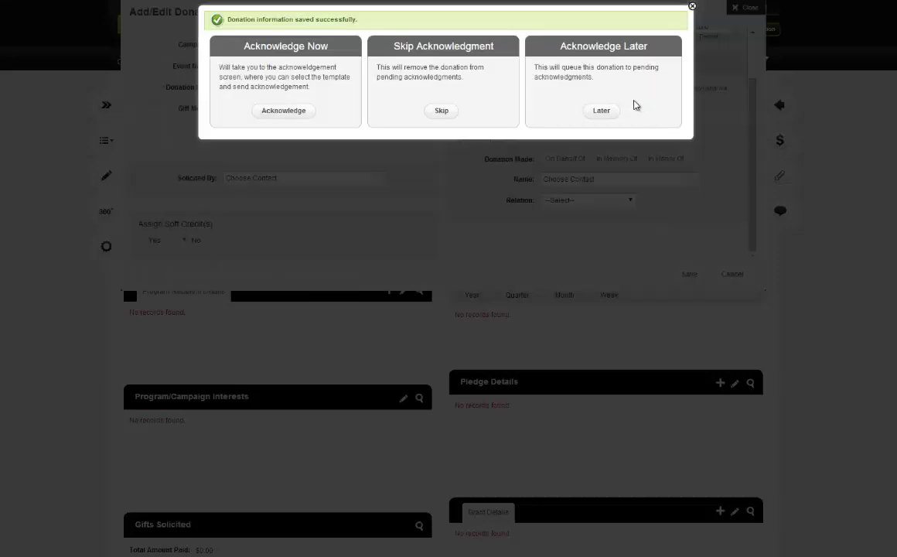
{"action": "left_click", "coordinate": [692, 6]}
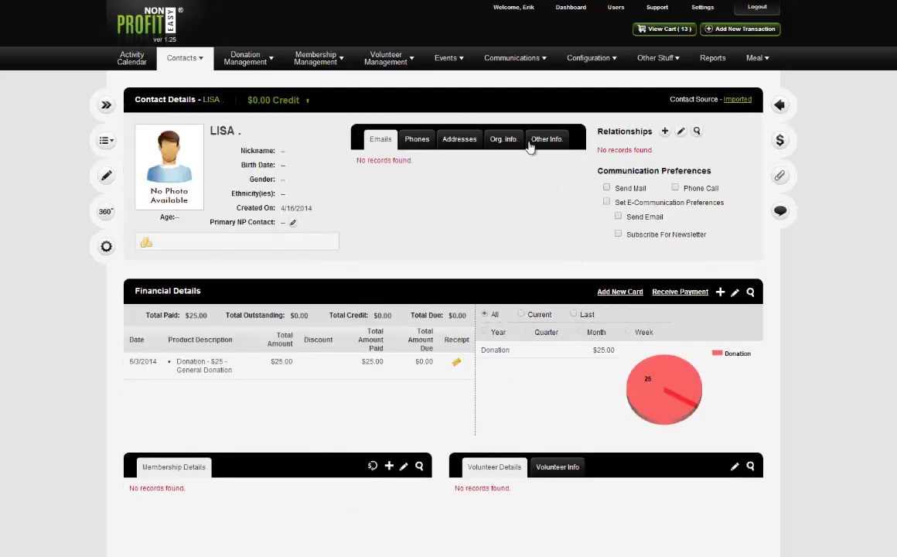
Step: Open A Touch of Home's record from the employee's organization info and review its matching donation details
{"action": "left_click", "coordinate": [501, 140]}
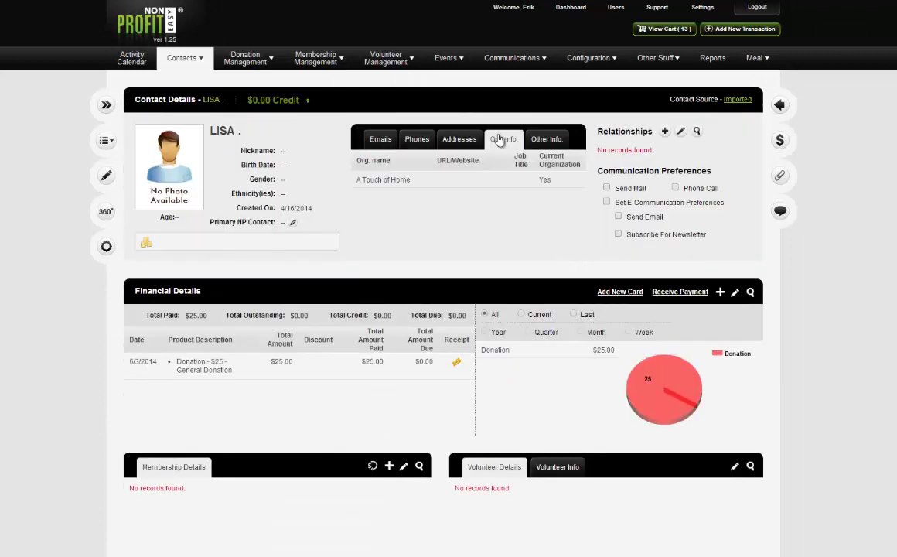
{"action": "left_click", "coordinate": [388, 181]}
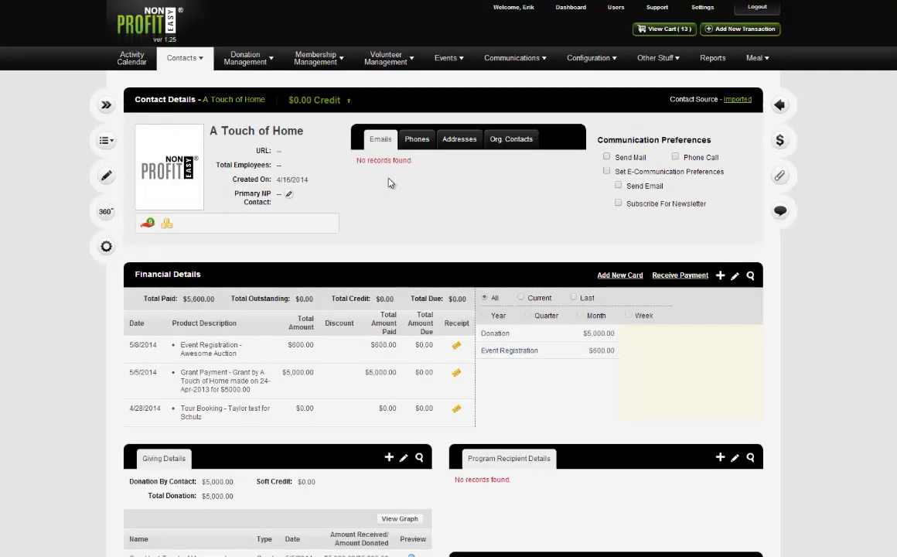
{"action": "scroll", "coordinate": [494, 251], "scroll_direction": "down", "scroll_amount": 1}
{"action": "scroll", "coordinate": [495, 251], "scroll_direction": "down", "scroll_amount": 5}
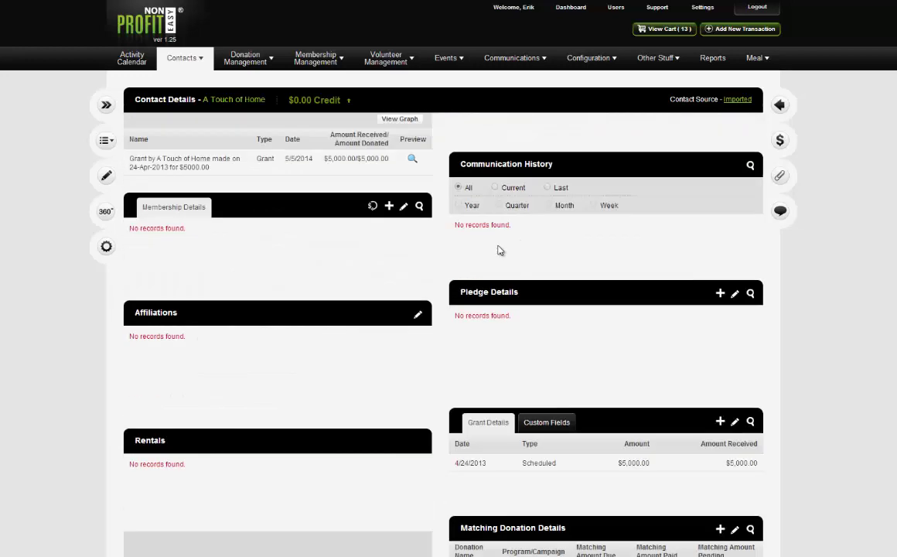
{"action": "scroll", "coordinate": [498, 250], "scroll_direction": "down", "scroll_amount": 2}
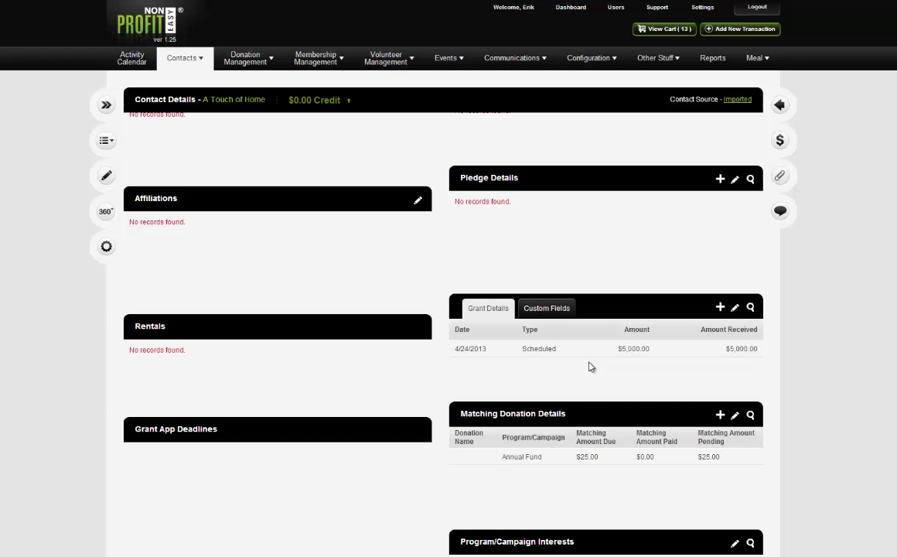
{"action": "scroll", "coordinate": [588, 366], "scroll_direction": "down", "scroll_amount": 3}
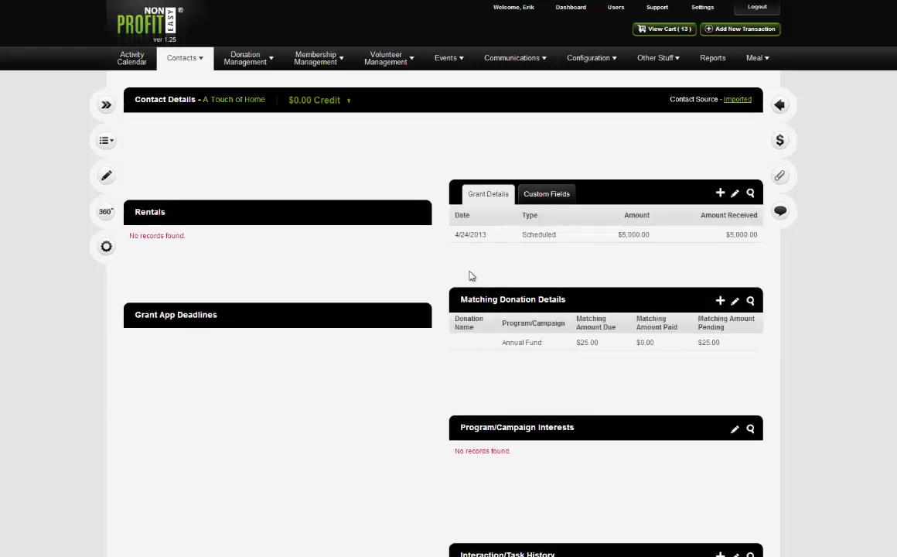
{"action": "left_click_drag", "start_coordinate": [579, 319], "coordinate": [611, 342]}
{"action": "left_click", "coordinate": [585, 312]}
Step: Open the management list of A Touch of Home's matching donations and examine the entry's program and amount due
{"action": "left_click", "coordinate": [735, 301]}
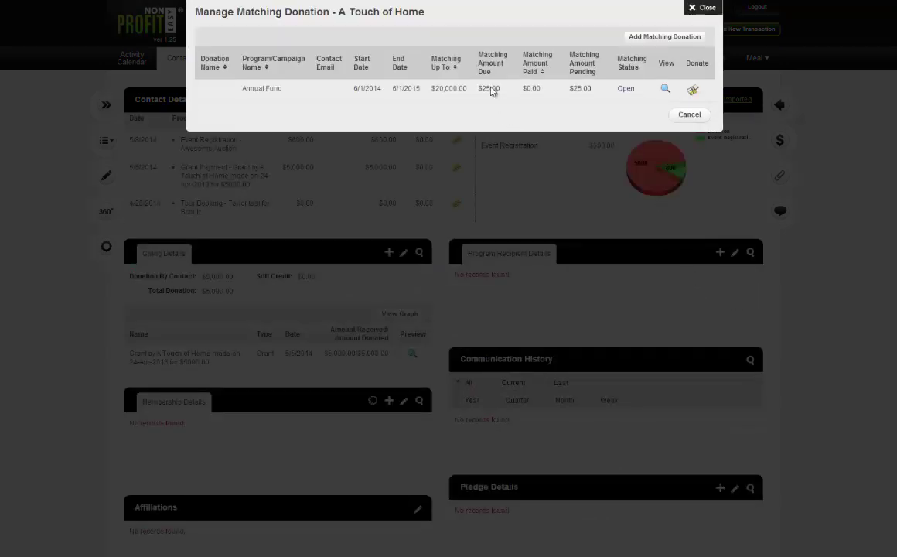
{"action": "mouse_move", "coordinate": [490, 89]}
{"action": "mouse_move", "coordinate": [891, 363]}
{"action": "mouse_move", "coordinate": [245, 91]}
{"action": "left_click_drag", "start_coordinate": [242, 89], "coordinate": [286, 91]}
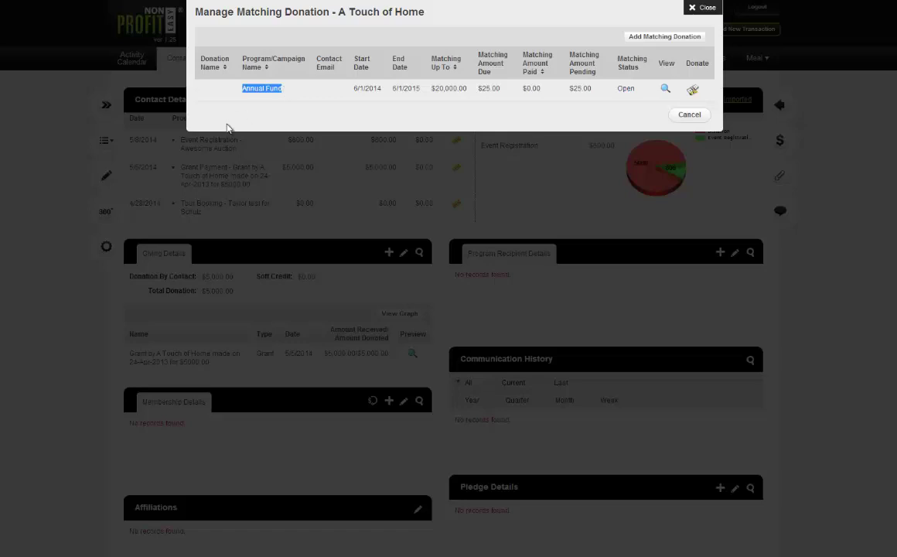
Step: Start receiving the Annual Fund matching donation, dated 6/5/2014, with General Donation as the donation name
{"action": "left_click", "coordinate": [473, 93]}
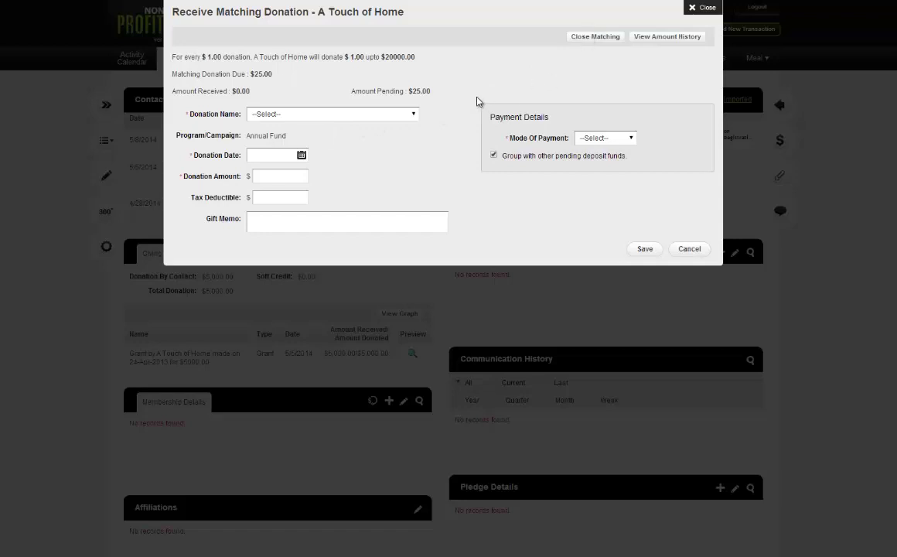
{"action": "left_click", "coordinate": [310, 114]}
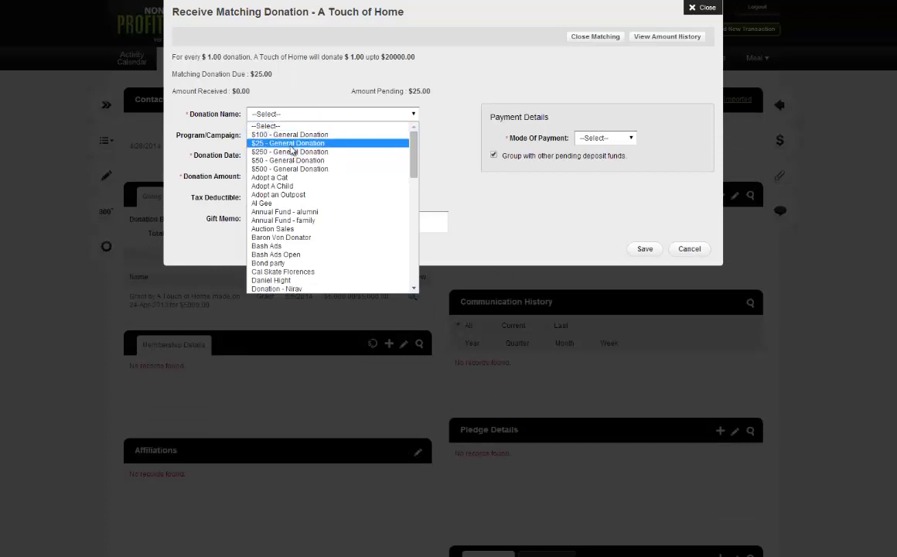
{"action": "left_click", "coordinate": [293, 143]}
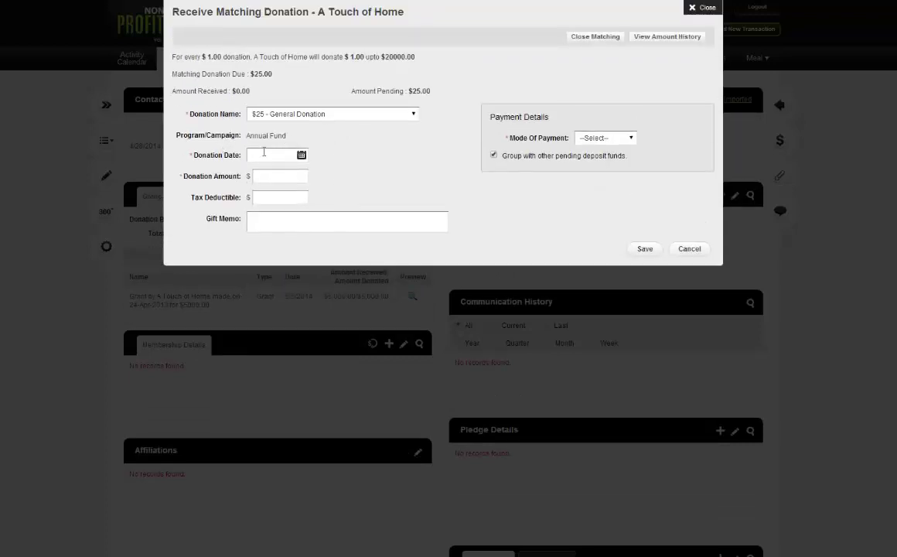
{"action": "left_click", "coordinate": [301, 156]}
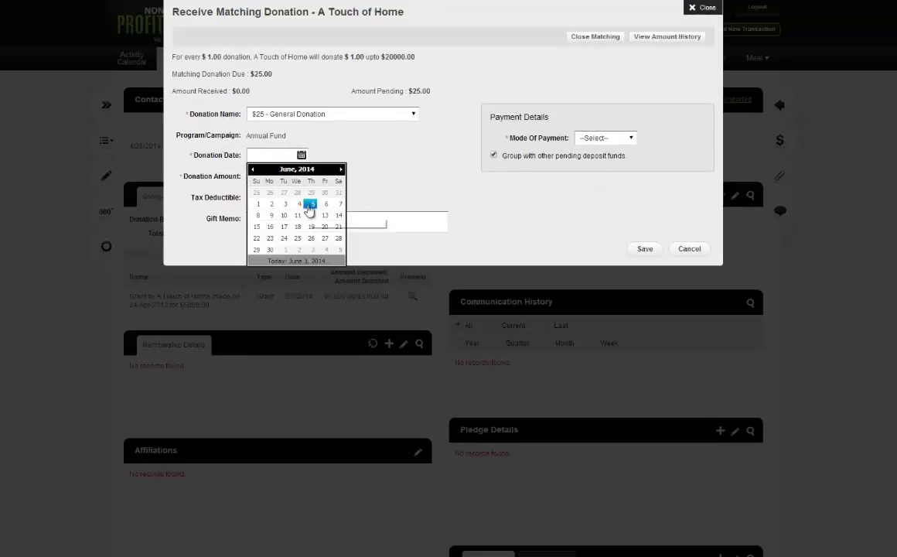
{"action": "left_click", "coordinate": [312, 205]}
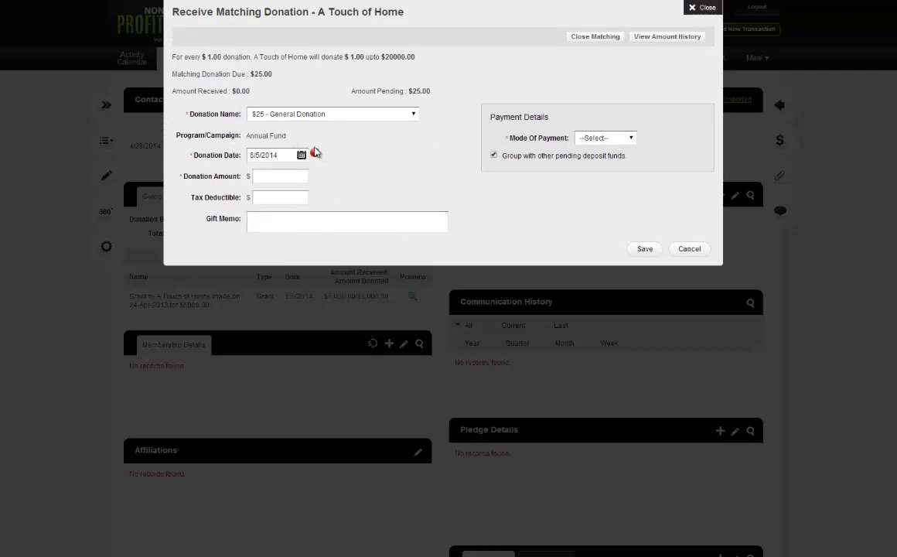
{"action": "left_click", "coordinate": [317, 114]}
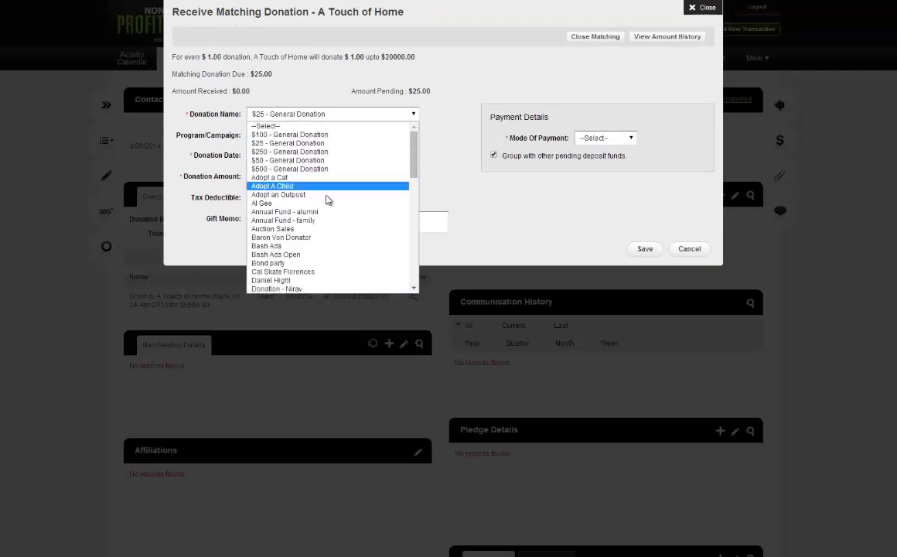
{"action": "scroll", "coordinate": [326, 201], "scroll_direction": "down", "scroll_amount": 3}
{"action": "scroll", "coordinate": [327, 209], "scroll_direction": "down", "scroll_amount": 1}
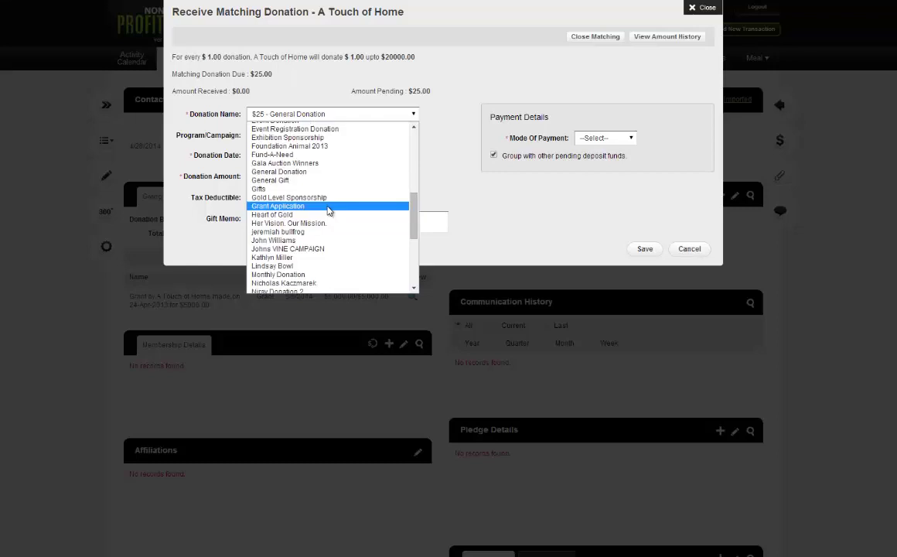
{"action": "scroll", "coordinate": [329, 208], "scroll_direction": "up", "scroll_amount": 2}
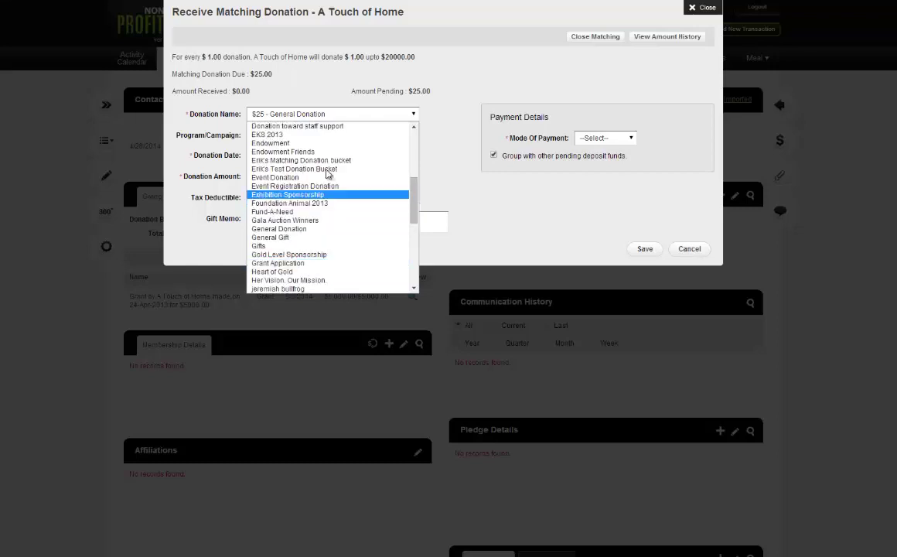
{"action": "left_click", "coordinate": [308, 230]}
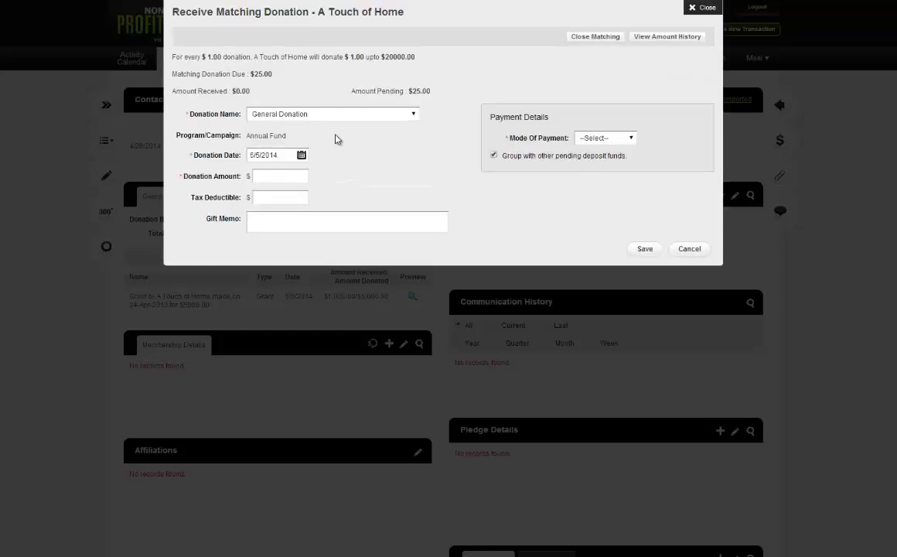
Step: Set both the donation amount and the tax-deductible amount of the matching donation to $25
{"action": "left_click", "coordinate": [277, 174]}
{"action": "type", "text": "255"}
{"action": "key", "text": "BackSpace"}
{"action": "left_click", "coordinate": [297, 194]}
{"action": "type", "text": "25"}
Step: Choose Check as the mode of payment and try to save the received matching donation
{"action": "left_click", "coordinate": [611, 138]}
{"action": "left_click", "coordinate": [597, 167]}
{"action": "left_click", "coordinate": [592, 158]}
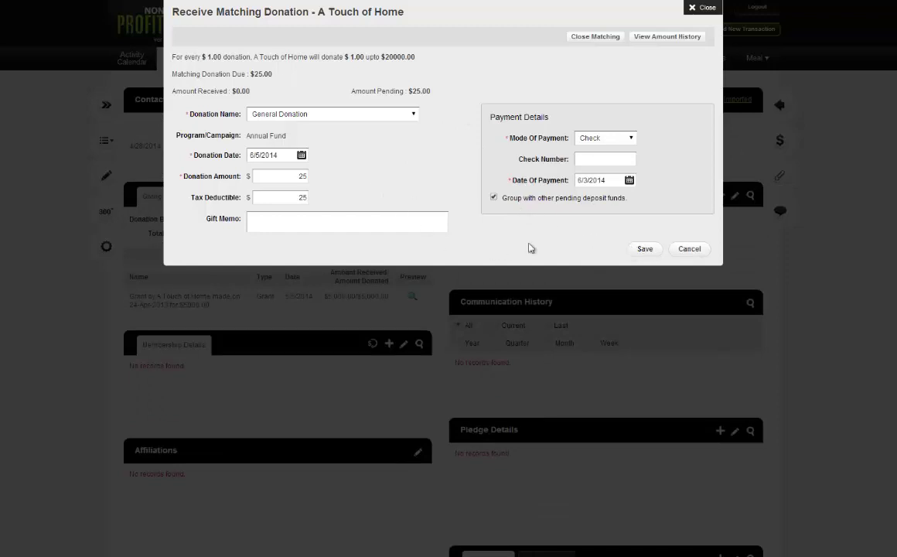
{"action": "left_click", "coordinate": [645, 249]}
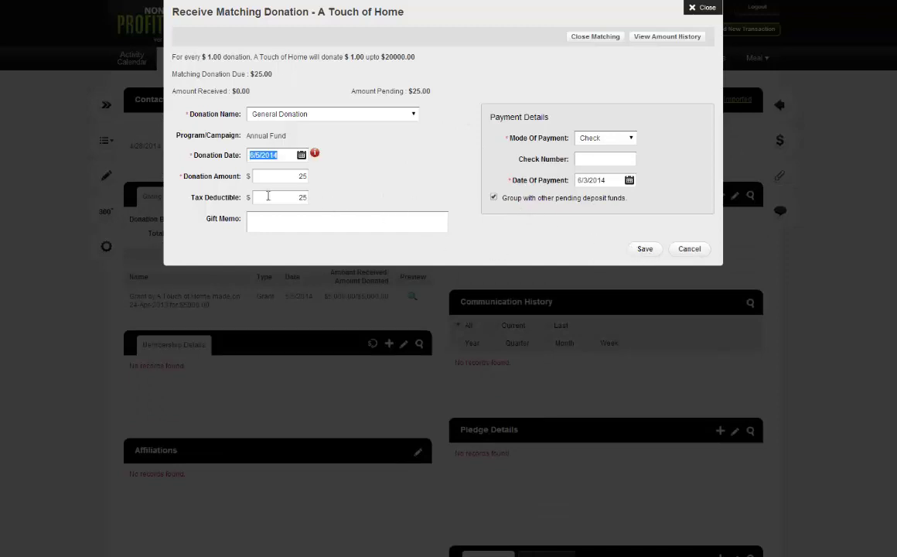
Step: Change the donation date to 6/3/2014 and save the received matching donation
{"action": "mouse_move", "coordinate": [315, 158]}
{"action": "left_click", "coordinate": [301, 155]}
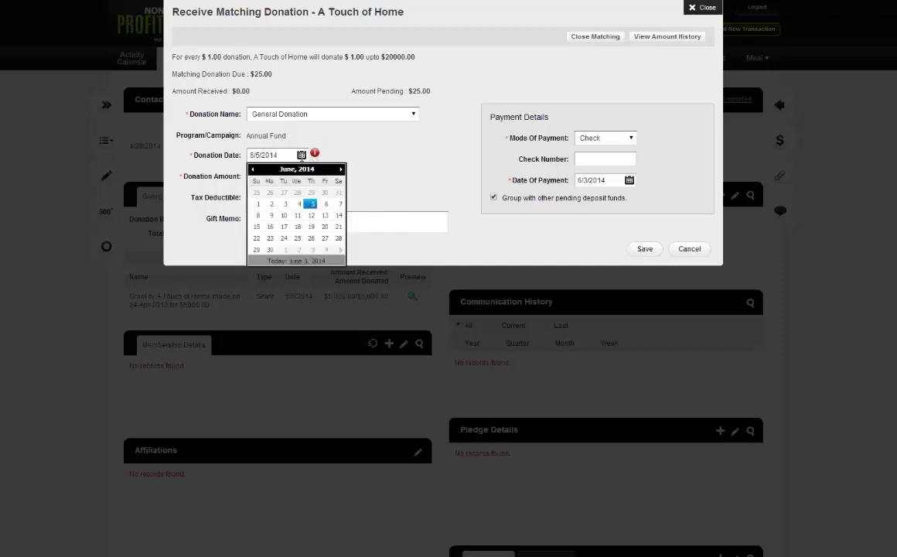
{"action": "left_click", "coordinate": [297, 204]}
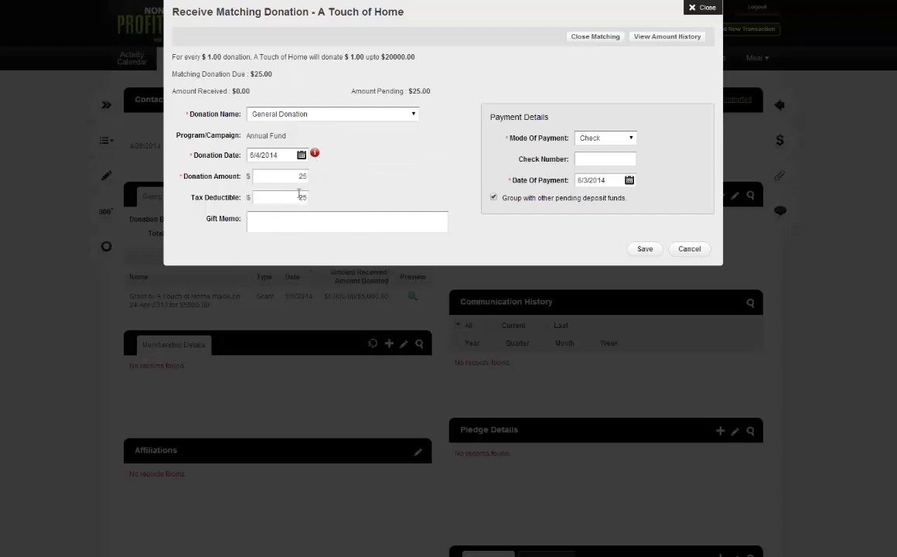
{"action": "left_click", "coordinate": [301, 155]}
{"action": "left_click", "coordinate": [285, 203]}
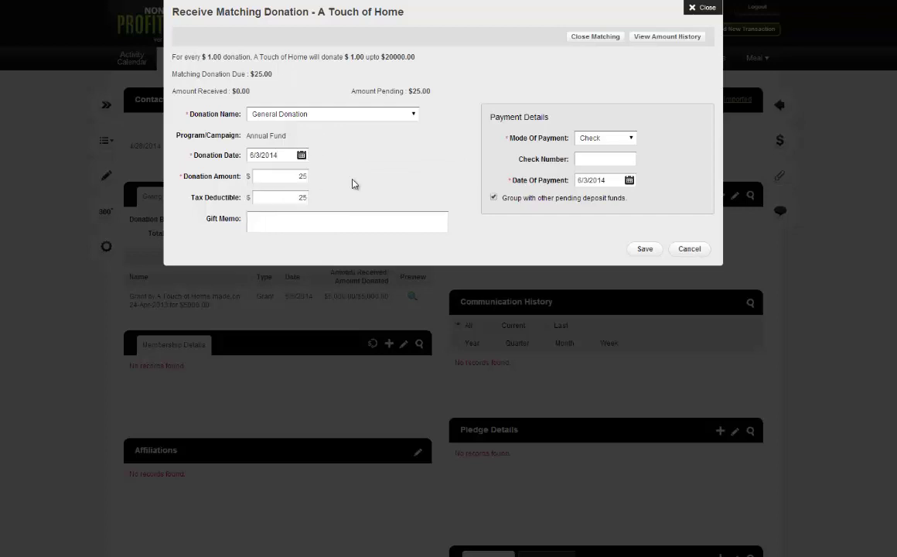
{"action": "left_click", "coordinate": [636, 249]}
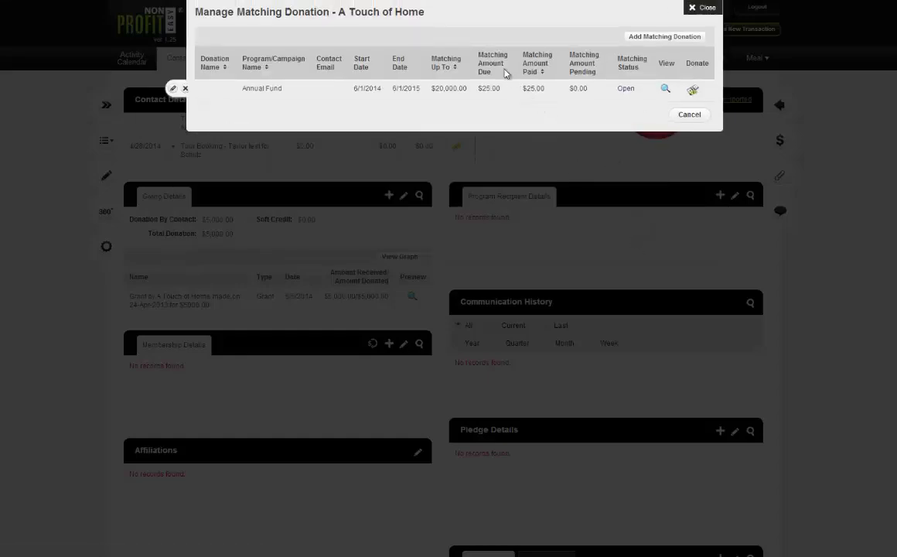
Step: Examine the due, paid and pending amounts of the Annual Fund matching donation
{"action": "left_click_drag", "start_coordinate": [470, 50], "coordinate": [510, 81]}
{"action": "left_click", "coordinate": [510, 81]}
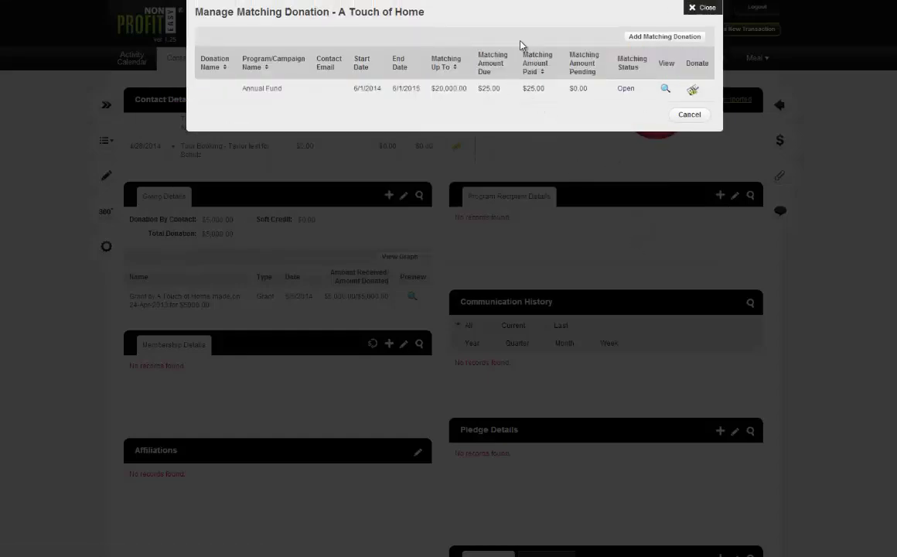
{"action": "left_click_drag", "start_coordinate": [569, 51], "coordinate": [178, 87]}
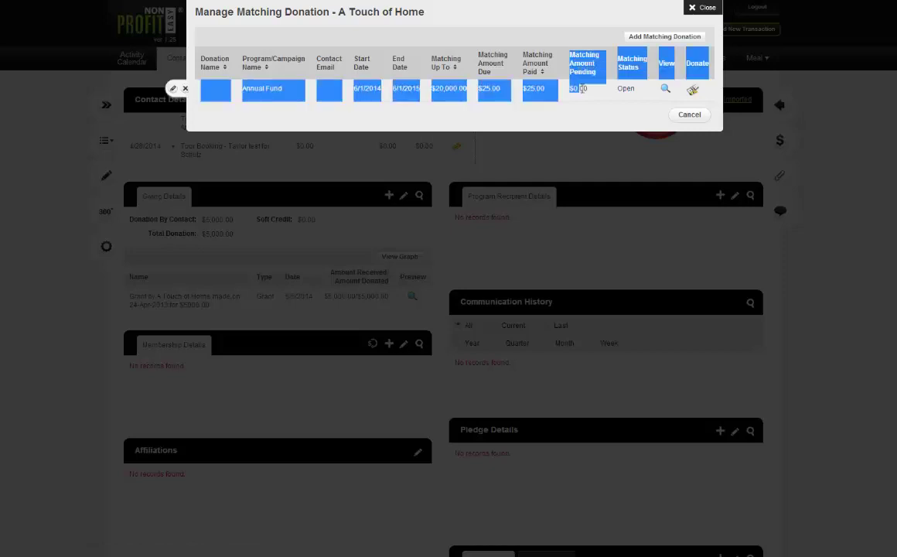
{"action": "left_click_drag", "start_coordinate": [568, 88], "coordinate": [587, 88]}
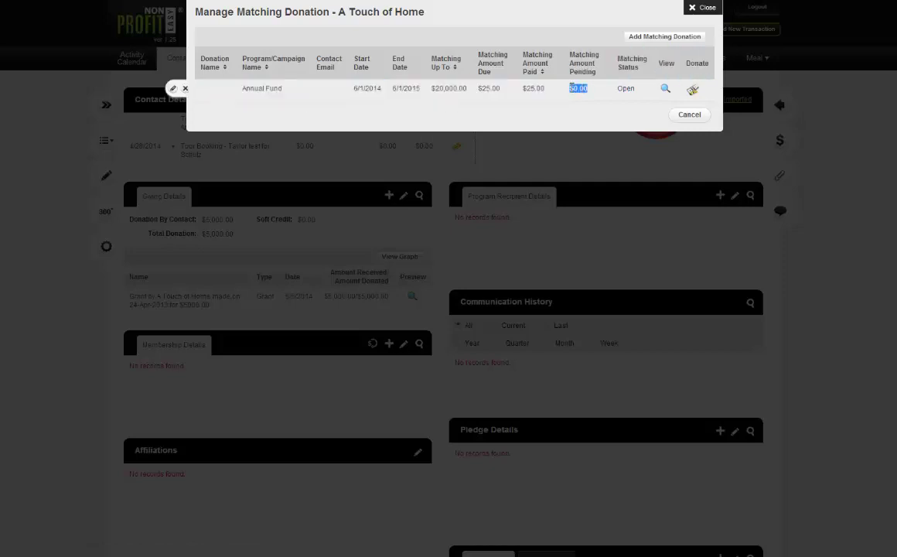
{"action": "left_click", "coordinate": [571, 88]}
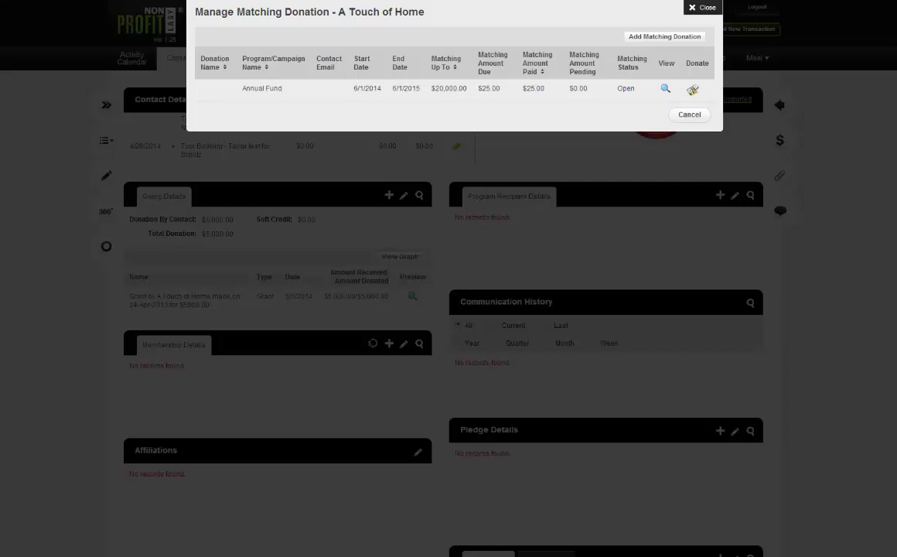
Step: Close the matching donation list and open the custom report A Webinar Demo for editing
{"action": "left_click", "coordinate": [701, 8]}
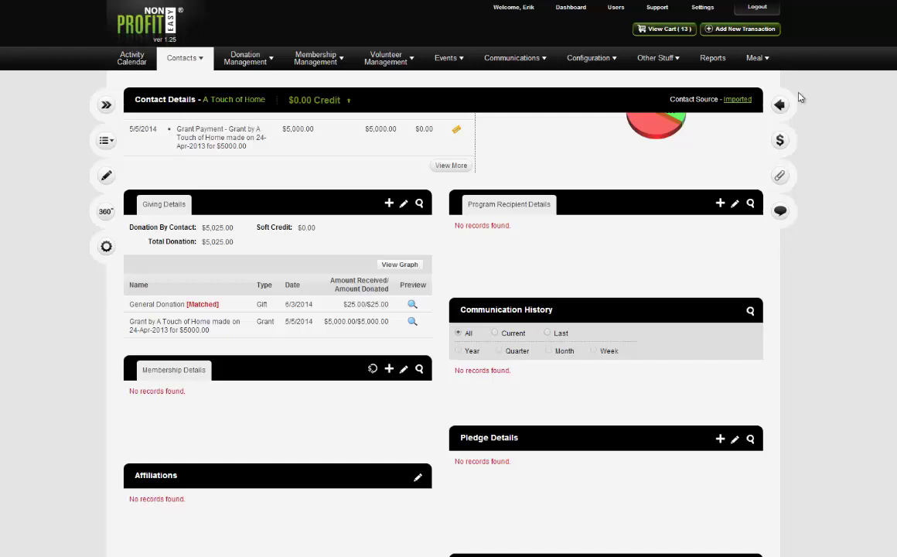
{"action": "left_click", "coordinate": [712, 60]}
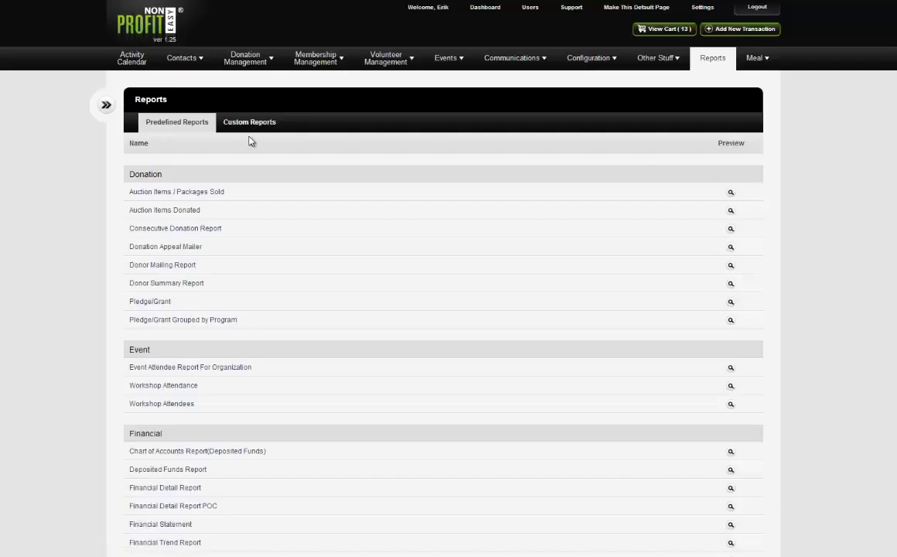
{"action": "left_click", "coordinate": [255, 128]}
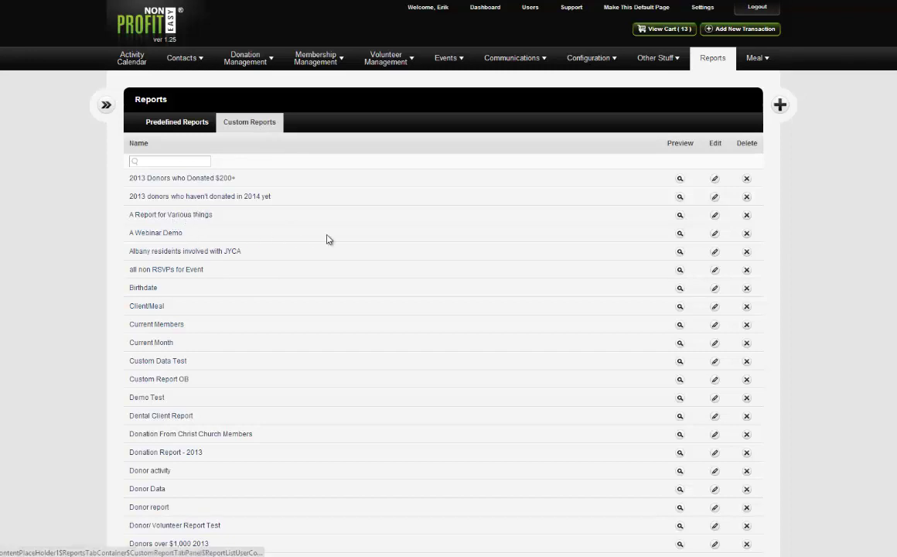
{"action": "left_click", "coordinate": [714, 233]}
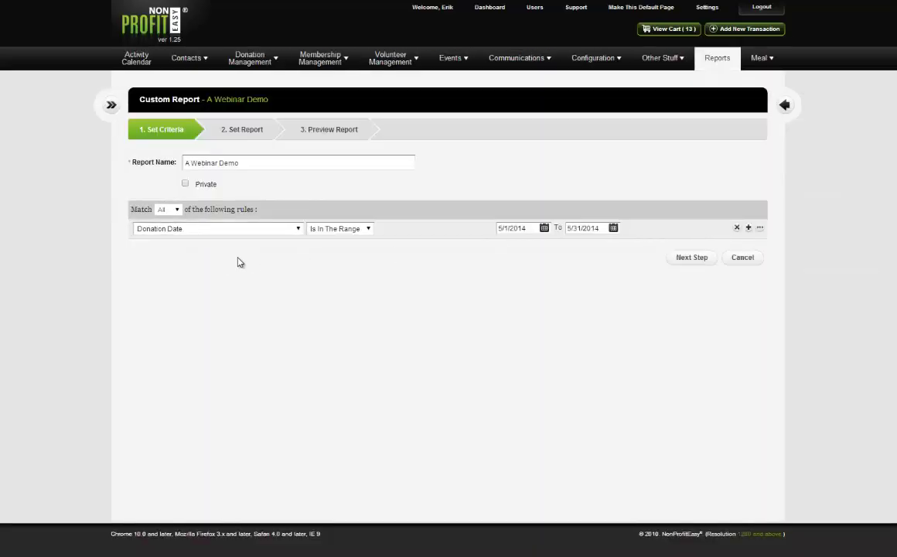
Step: Set the report's rule to Donation Type with the condition Is, and view the donation types it offers
{"action": "left_click", "coordinate": [262, 229]}
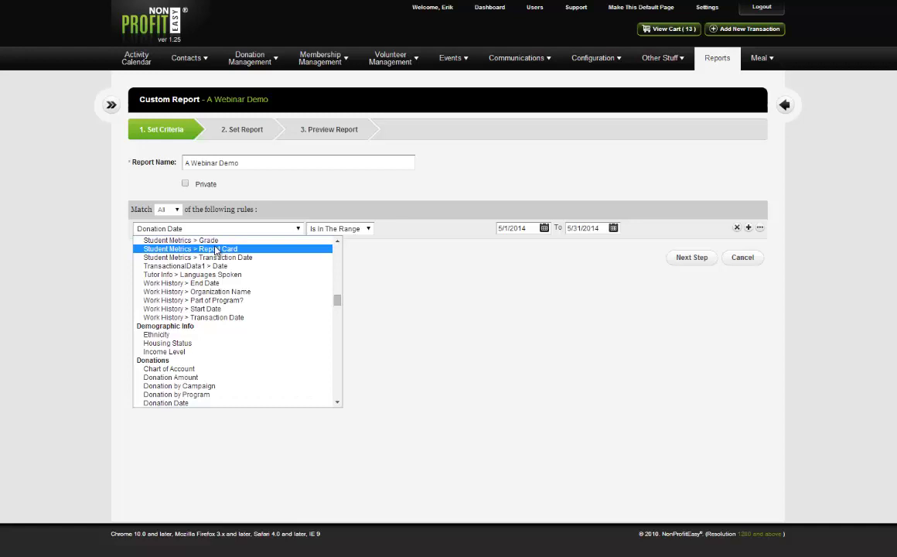
{"action": "scroll", "coordinate": [221, 293], "scroll_direction": "down", "scroll_amount": 3}
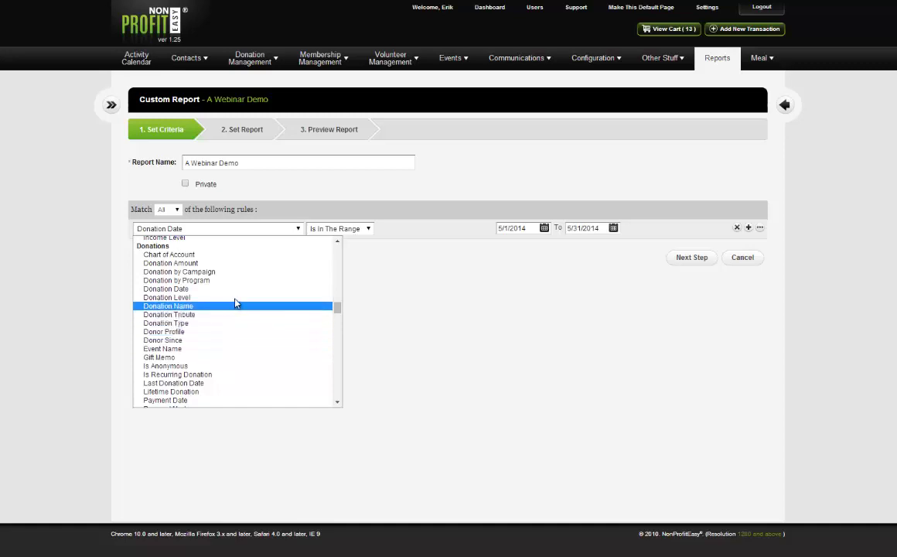
{"action": "left_click", "coordinate": [197, 323]}
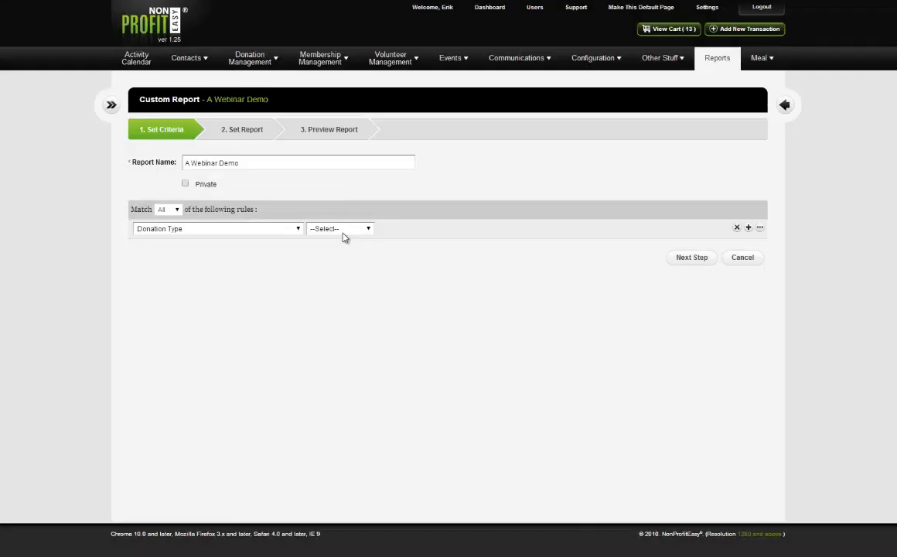
{"action": "left_click", "coordinate": [344, 231]}
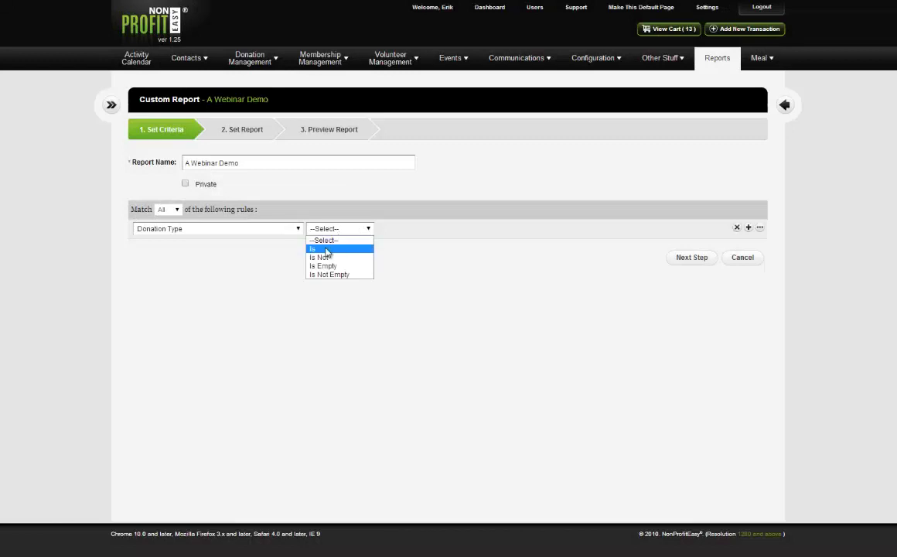
{"action": "left_click", "coordinate": [325, 247]}
{"action": "left_click", "coordinate": [605, 228]}
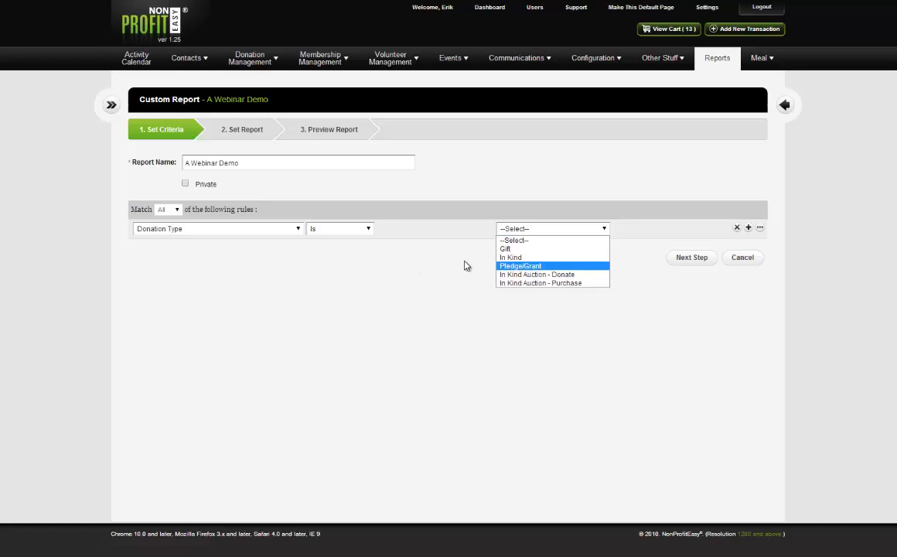
{"action": "left_click", "coordinate": [241, 234]}
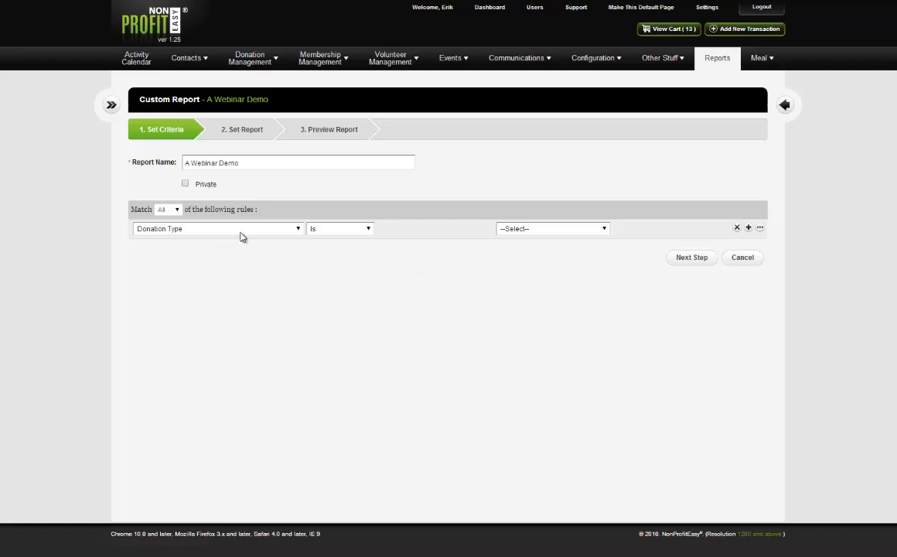
Step: Examine which donation, grant, matching donation and pledge fields are available as report criteria
{"action": "left_click", "coordinate": [241, 235]}
{"action": "scroll", "coordinate": [238, 279], "scroll_direction": "down", "scroll_amount": 3}
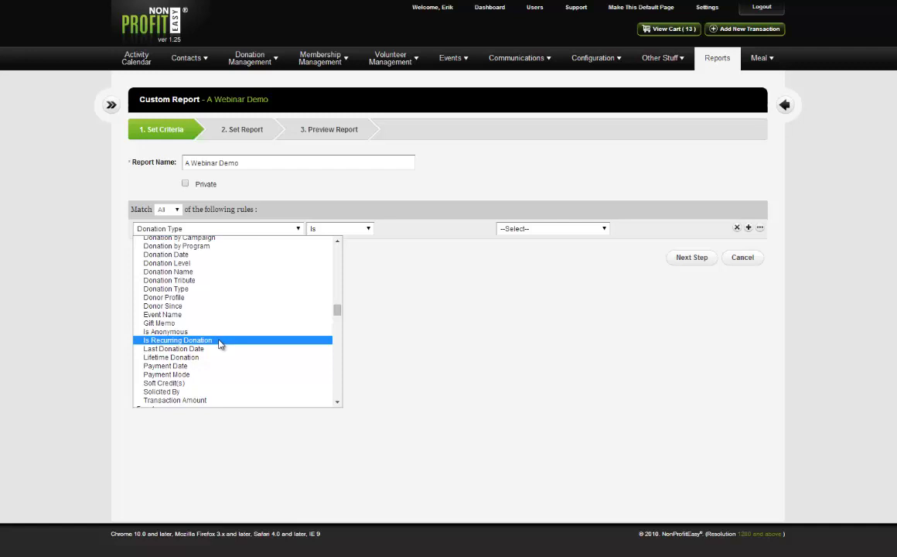
{"action": "scroll", "coordinate": [220, 344], "scroll_direction": "down", "scroll_amount": 2}
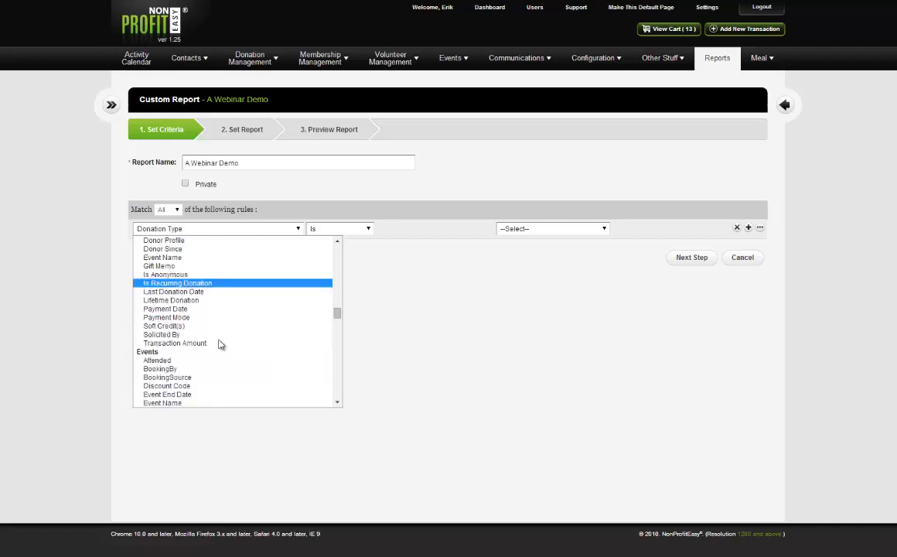
{"action": "scroll", "coordinate": [223, 287], "scroll_direction": "down", "scroll_amount": 3}
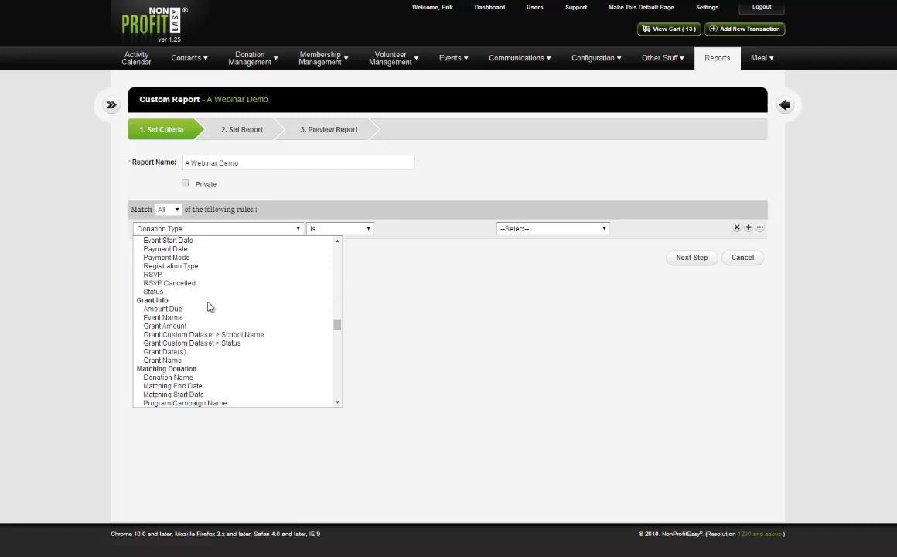
{"action": "scroll", "coordinate": [207, 332], "scroll_direction": "down", "scroll_amount": 2}
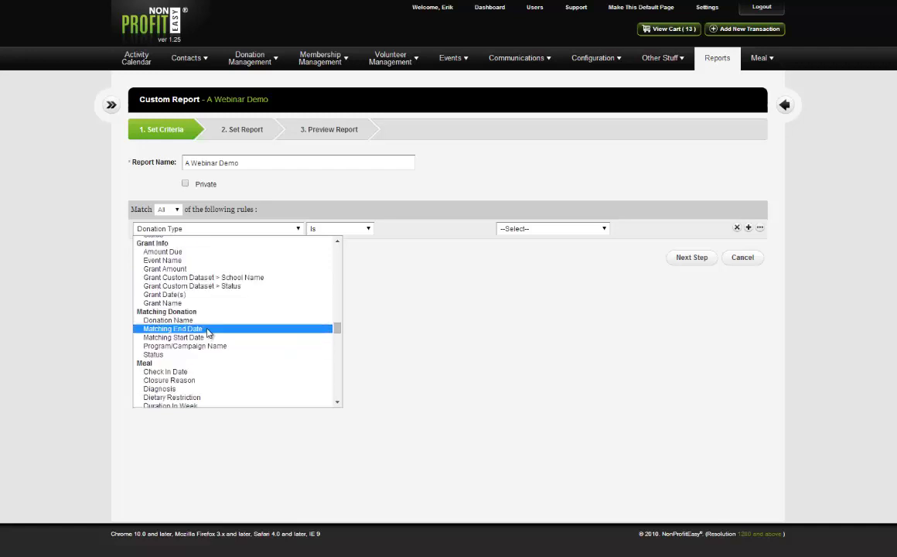
{"action": "scroll", "coordinate": [207, 333], "scroll_direction": "down", "scroll_amount": 2}
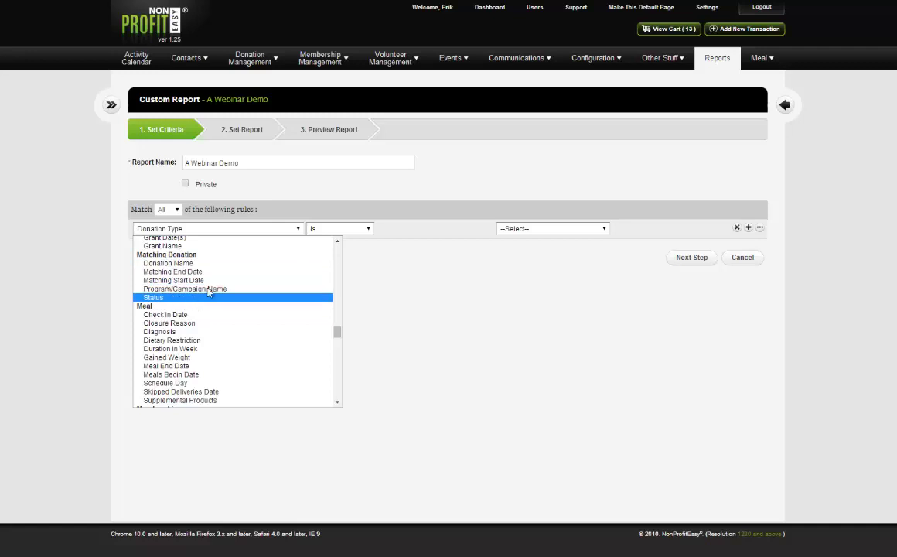
{"action": "scroll", "coordinate": [230, 280], "scroll_direction": "down", "scroll_amount": 12}
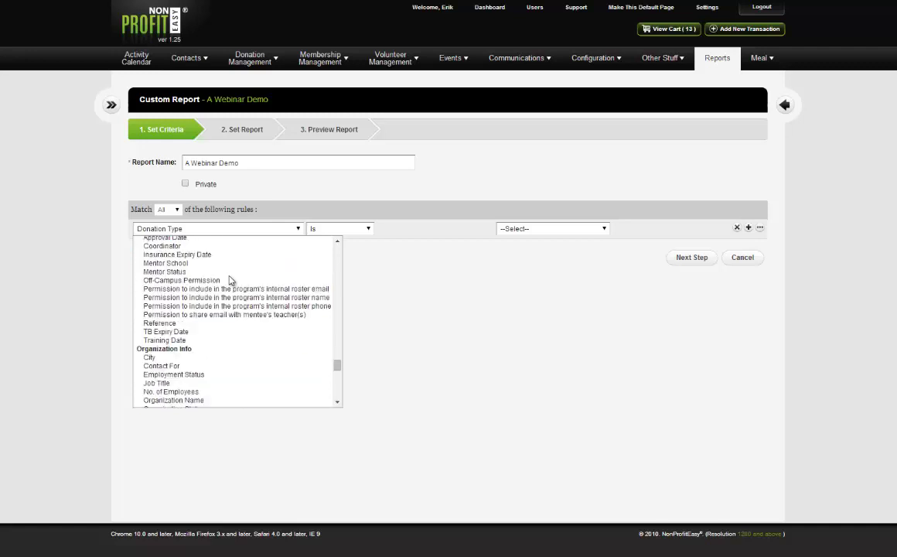
{"action": "scroll", "coordinate": [230, 280], "scroll_direction": "down", "scroll_amount": 9}
{"action": "scroll", "coordinate": [232, 286], "scroll_direction": "up", "scroll_amount": 2}
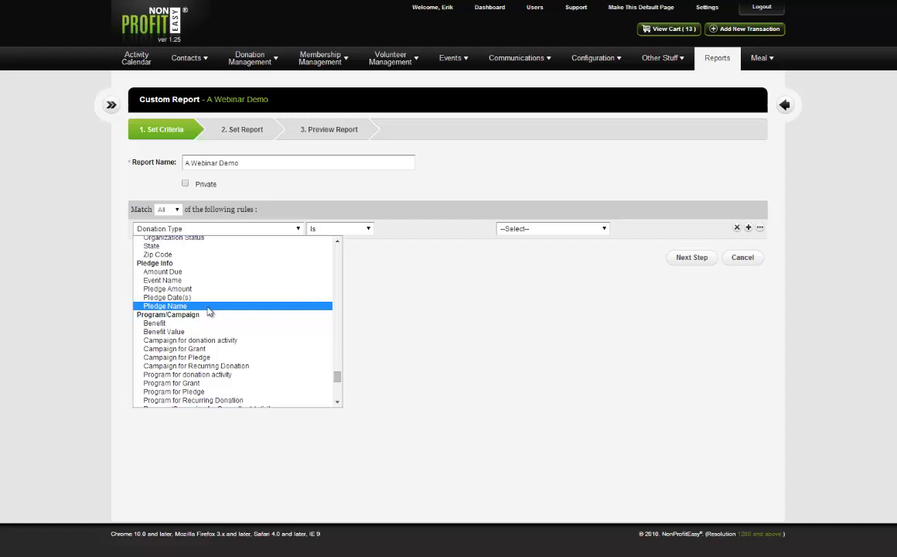
{"action": "left_click", "coordinate": [420, 283]}
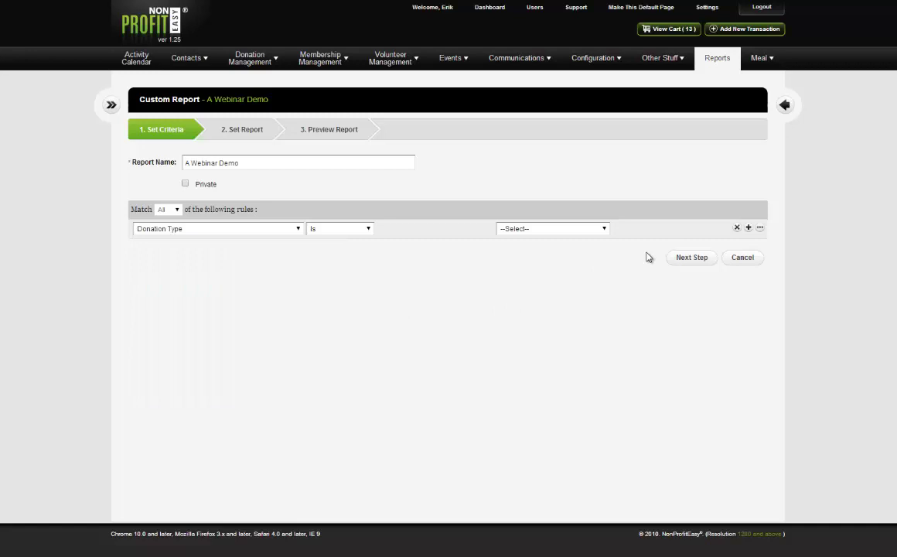
Step: Set the rule's donation type to Pledge/Grant, continue to the report setup and choose the Donation Transaction Report preset view
{"action": "left_click", "coordinate": [680, 262]}
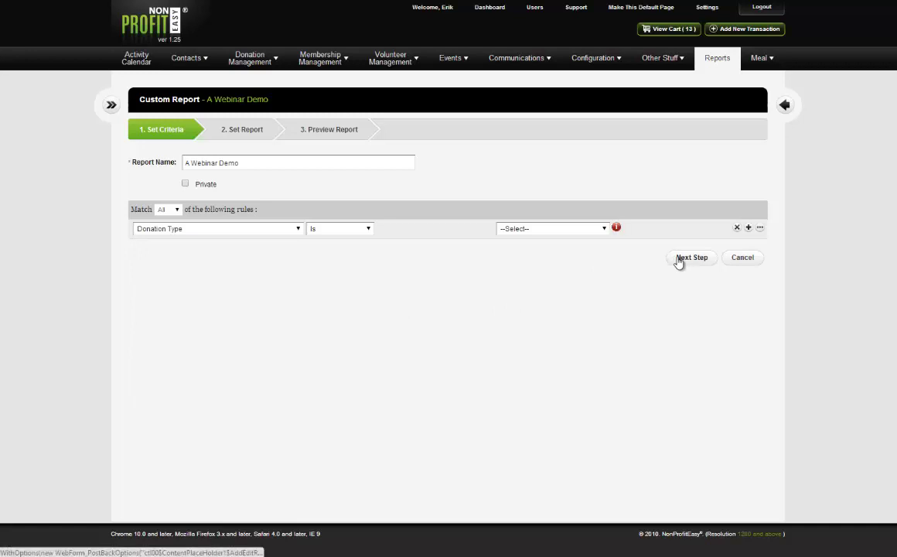
{"action": "left_click", "coordinate": [585, 231]}
{"action": "left_click", "coordinate": [541, 264]}
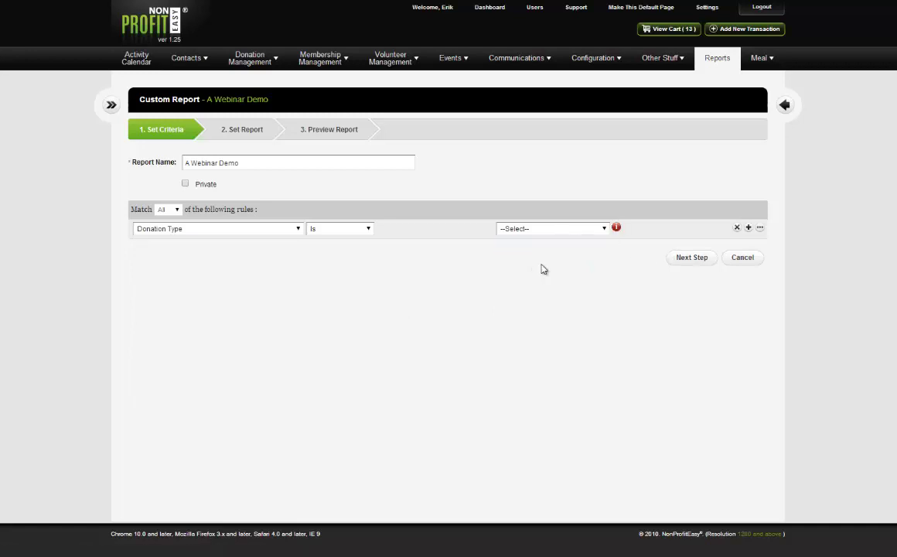
{"action": "left_click", "coordinate": [689, 257]}
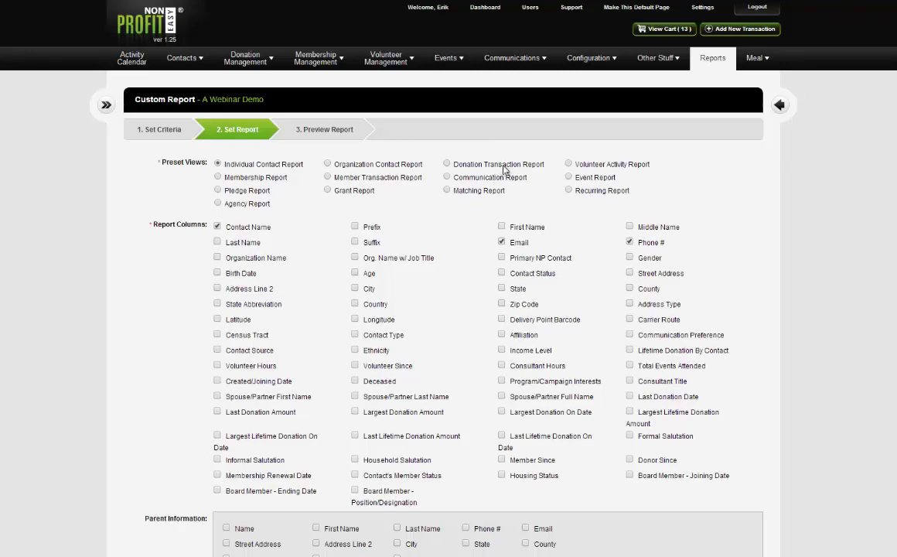
{"action": "left_click", "coordinate": [505, 167]}
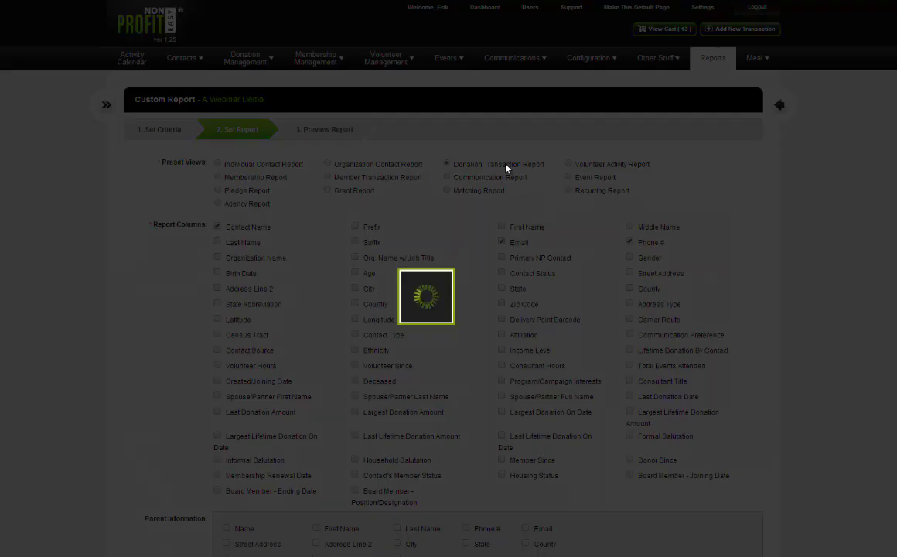
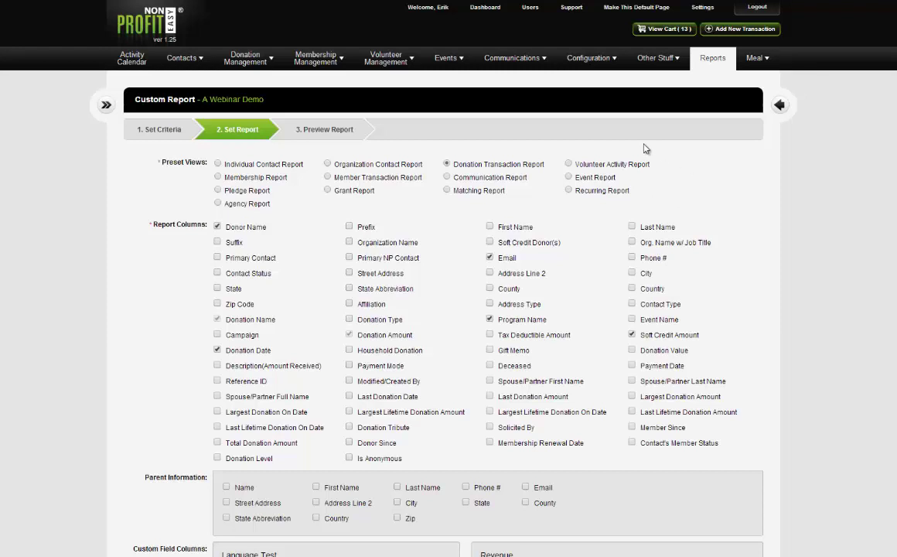
Step: Open the acknowledgment template Placeholder Test for editing
{"action": "mouse_move", "coordinate": [590, 71]}
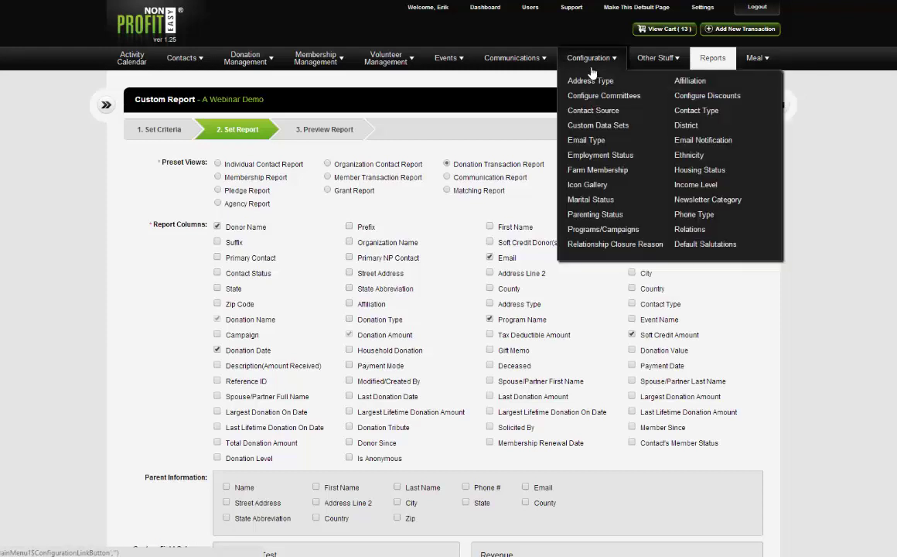
{"action": "mouse_move", "coordinate": [487, 62]}
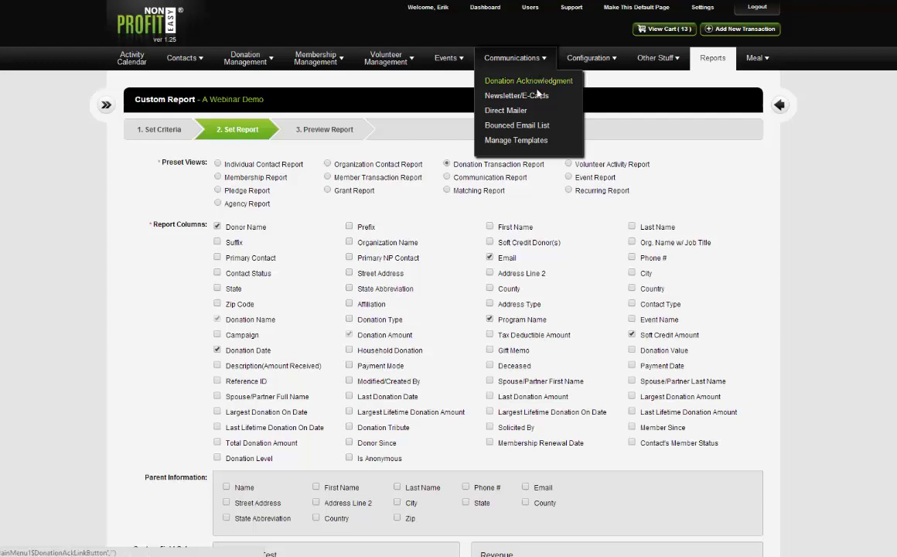
{"action": "left_click", "coordinate": [511, 141]}
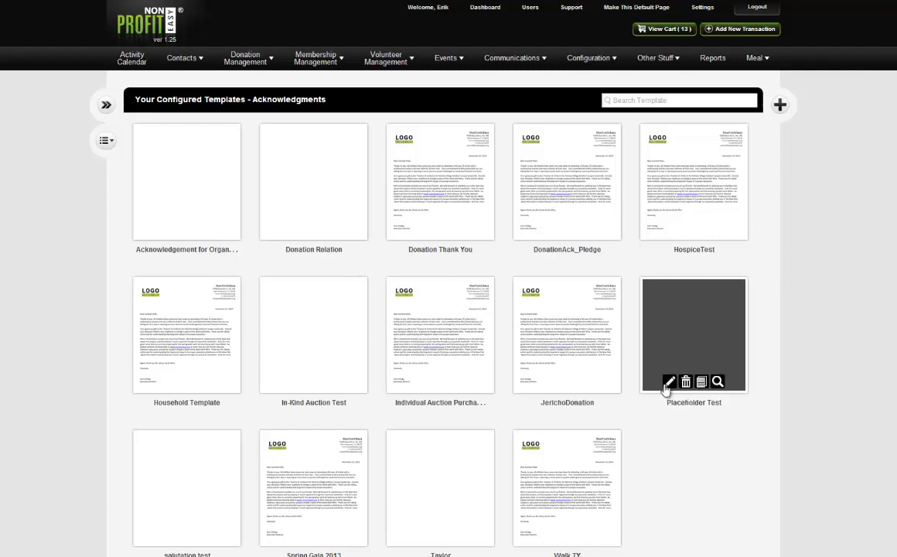
{"action": "left_click", "coordinate": [669, 383]}
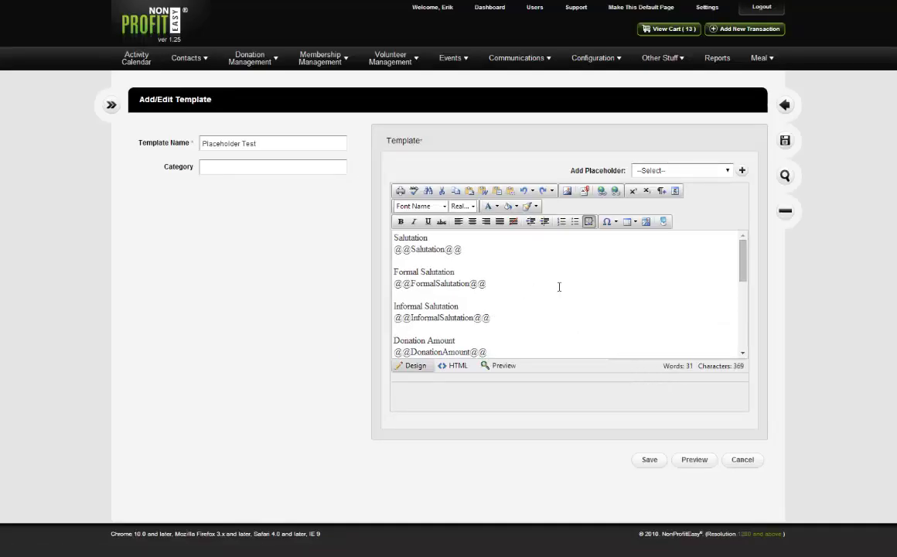
Step: Add a new line after the Organization Name placeholder at the end of the template
{"action": "scroll", "coordinate": [518, 290], "scroll_direction": "down", "scroll_amount": 2}
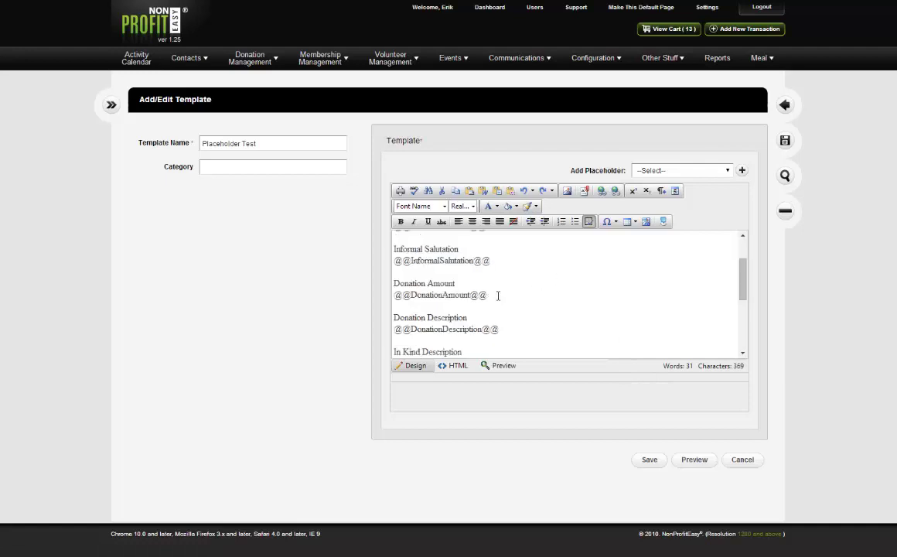
{"action": "scroll", "coordinate": [530, 291], "scroll_direction": "down", "scroll_amount": 5}
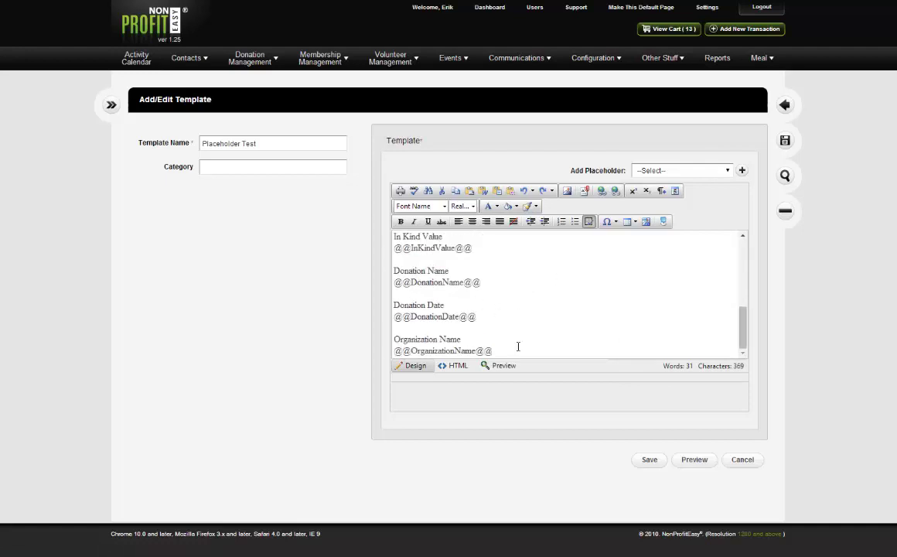
{"action": "left_click", "coordinate": [517, 346]}
{"action": "key", "text": "Return"}
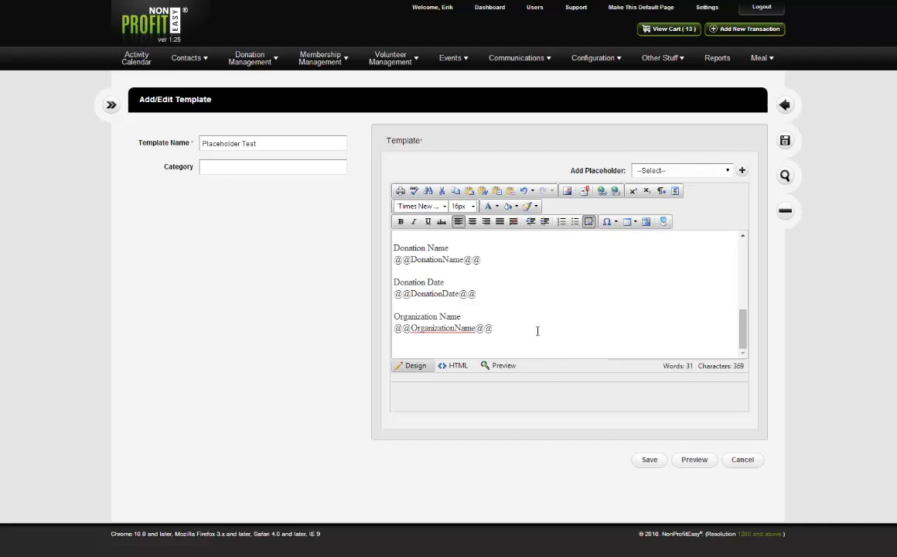
Step: Examine the placeholders available for the template, especially the donation, pledge and grant ones
{"action": "left_click", "coordinate": [690, 170]}
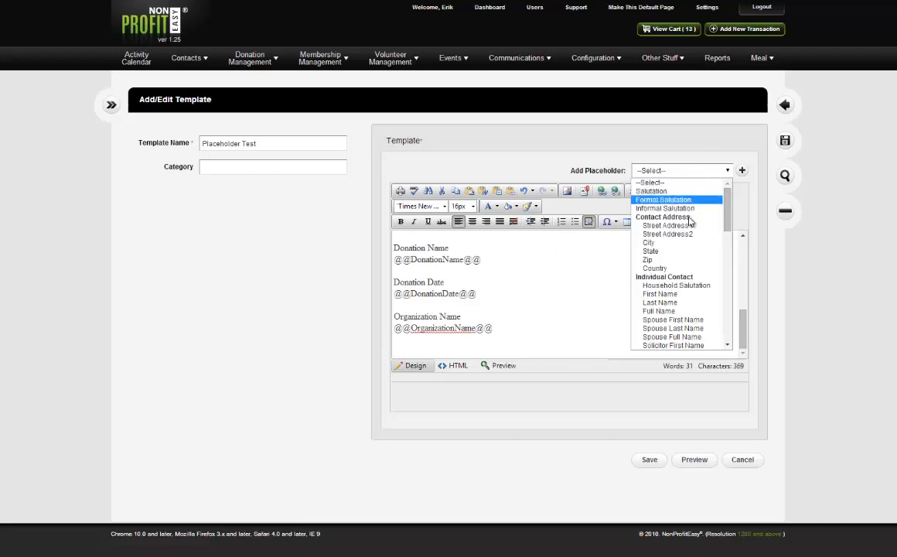
{"action": "scroll", "coordinate": [688, 229], "scroll_direction": "down", "scroll_amount": 3}
{"action": "scroll", "coordinate": [684, 247], "scroll_direction": "down", "scroll_amount": 5}
{"action": "scroll", "coordinate": [681, 263], "scroll_direction": "up", "scroll_amount": 5}
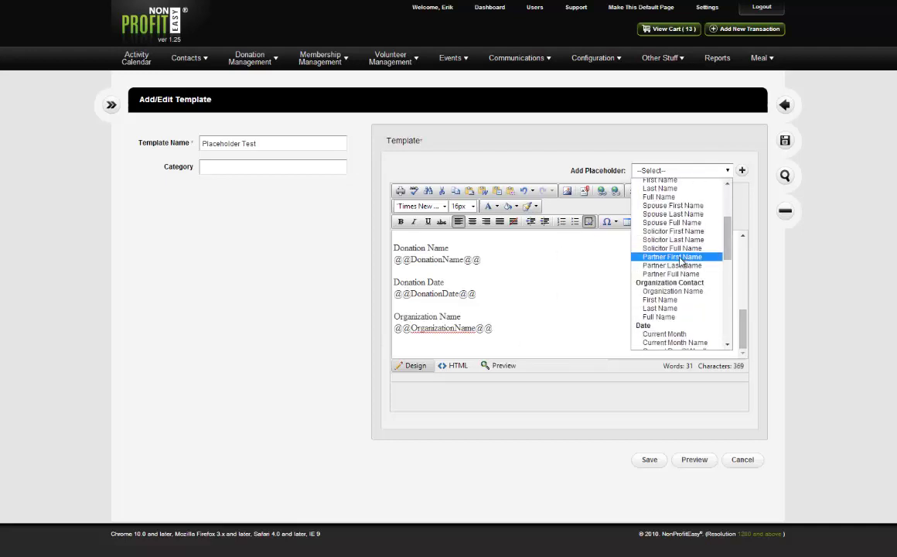
{"action": "scroll", "coordinate": [678, 261], "scroll_direction": "down", "scroll_amount": 10}
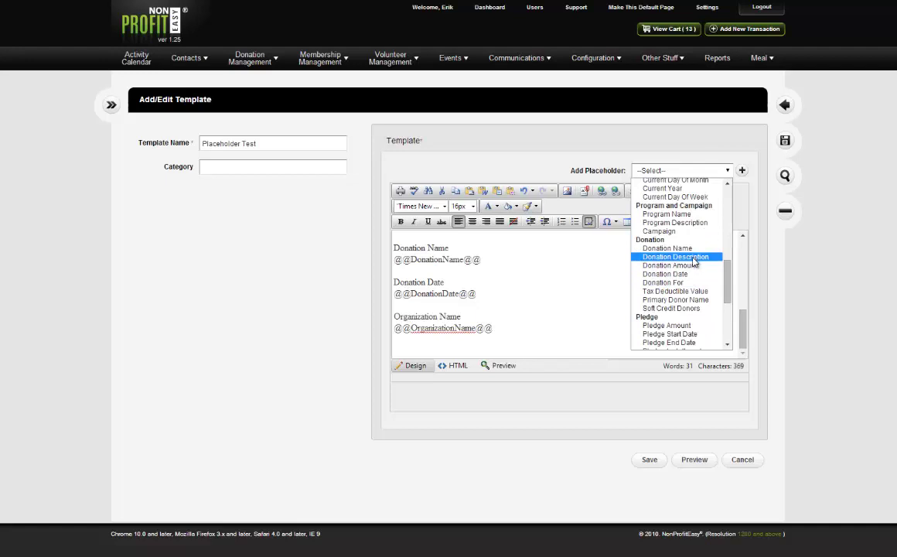
{"action": "scroll", "coordinate": [692, 265], "scroll_direction": "down", "scroll_amount": 2}
{"action": "scroll", "coordinate": [691, 264], "scroll_direction": "down", "scroll_amount": 2}
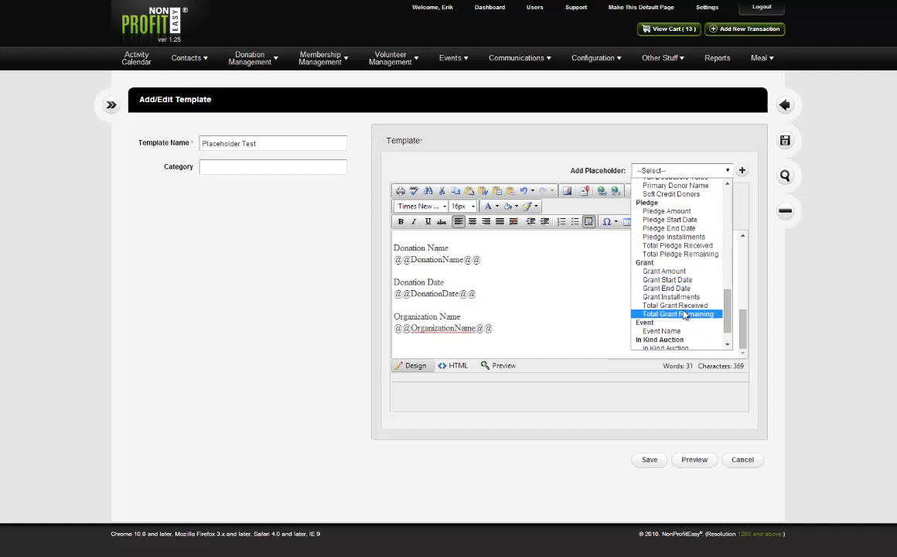
{"action": "scroll", "coordinate": [686, 290], "scroll_direction": "down", "scroll_amount": 2}
{"action": "scroll", "coordinate": [687, 296], "scroll_direction": "up", "scroll_amount": 15}
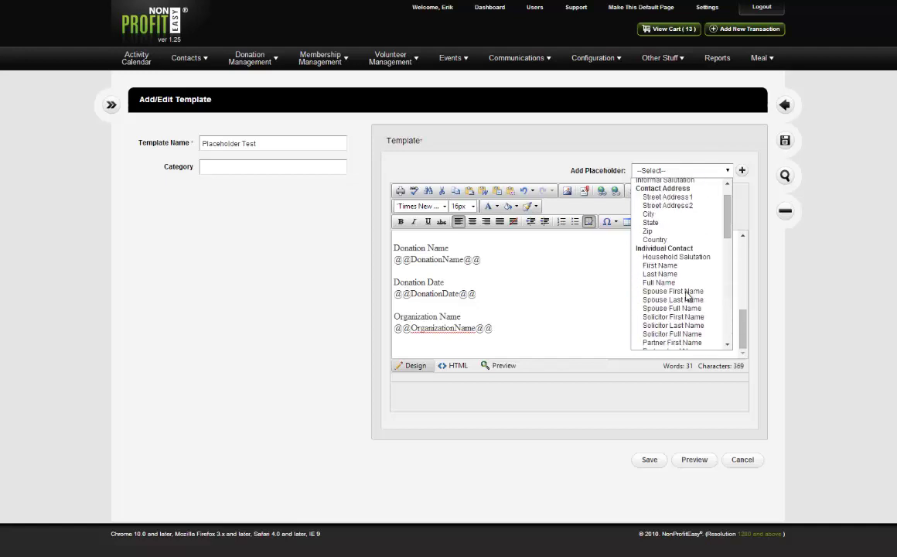
{"action": "scroll", "coordinate": [686, 296], "scroll_direction": "down", "scroll_amount": 2}
{"action": "left_click", "coordinate": [786, 267]}
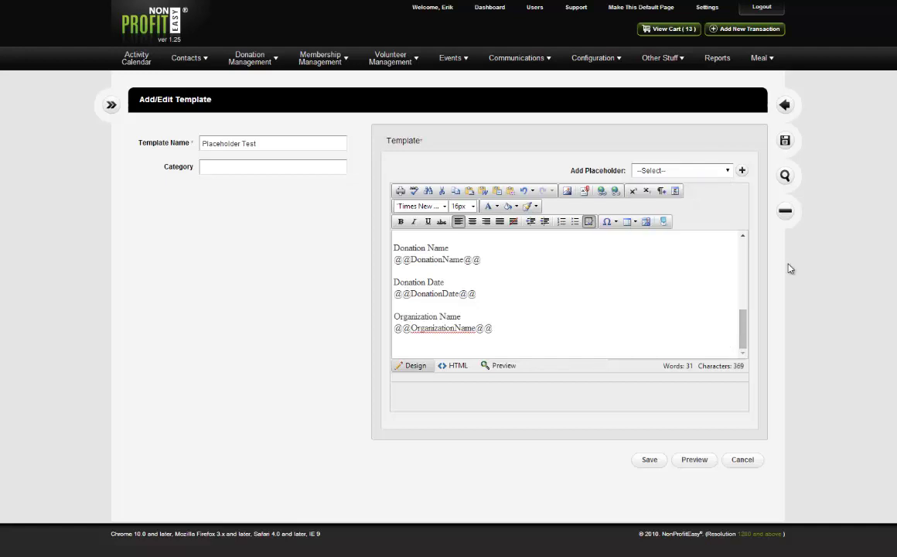
Step: Start sending a new donation acknowledgment and review which donation types can be chosen when selecting donors
{"action": "mouse_move", "coordinate": [502, 61]}
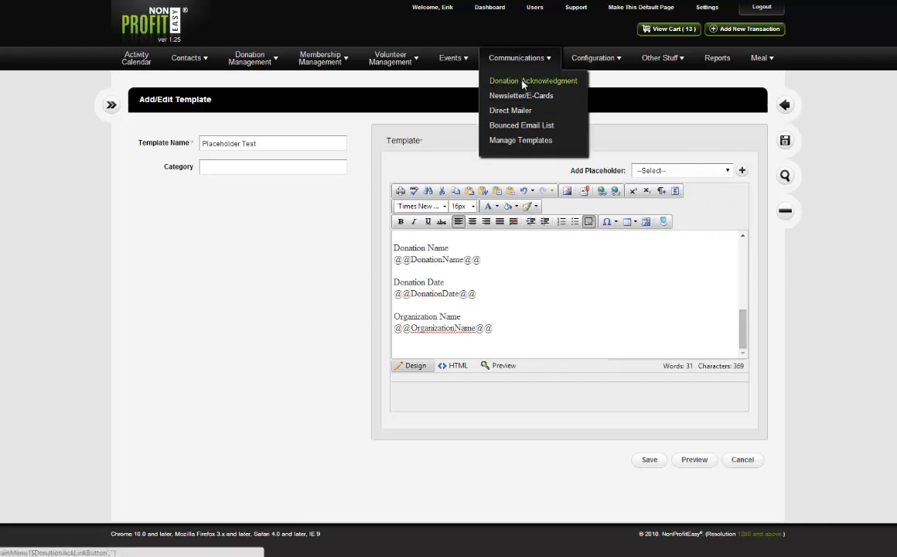
{"action": "left_click", "coordinate": [523, 82]}
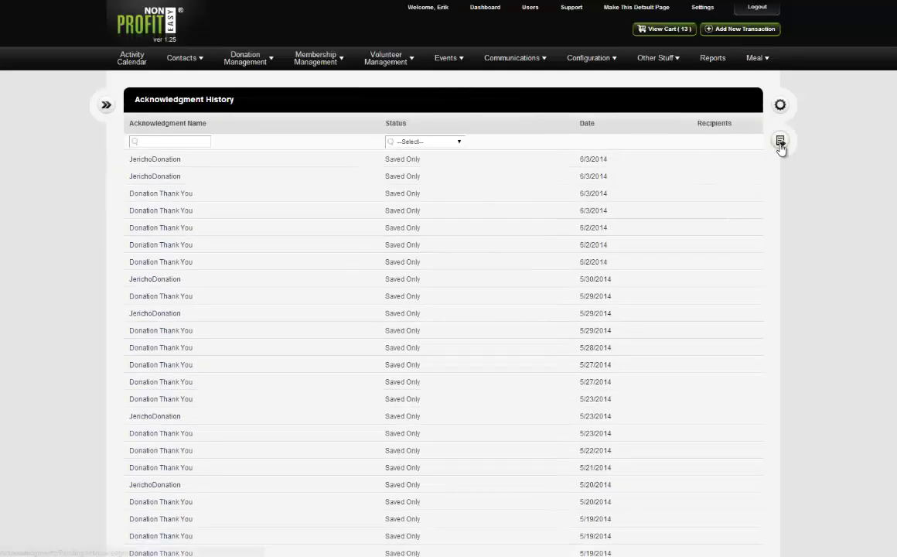
{"action": "left_click", "coordinate": [780, 141]}
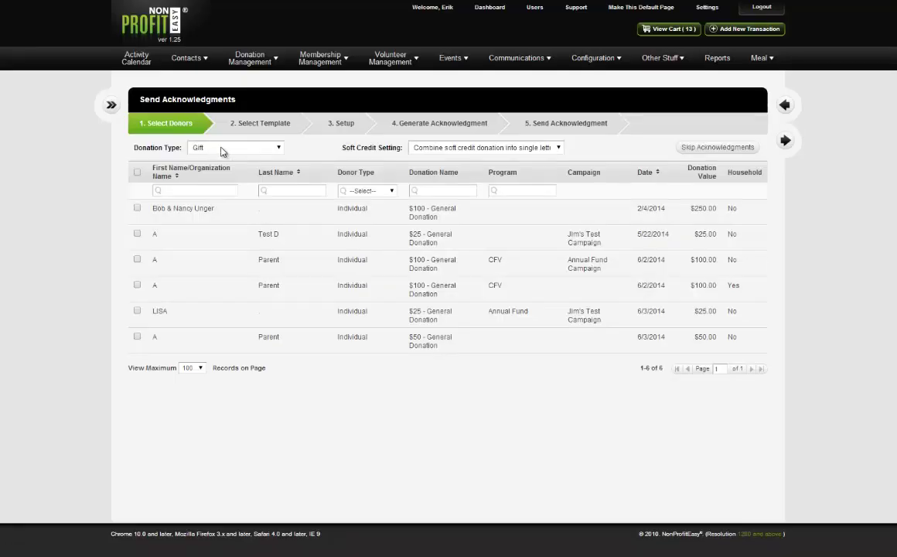
{"action": "left_click", "coordinate": [222, 148]}
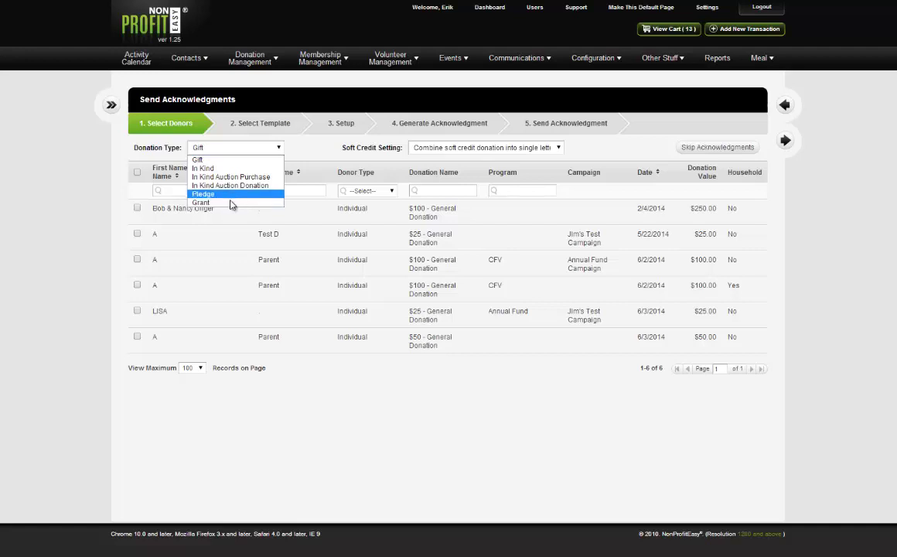
{"action": "left_click", "coordinate": [676, 89]}
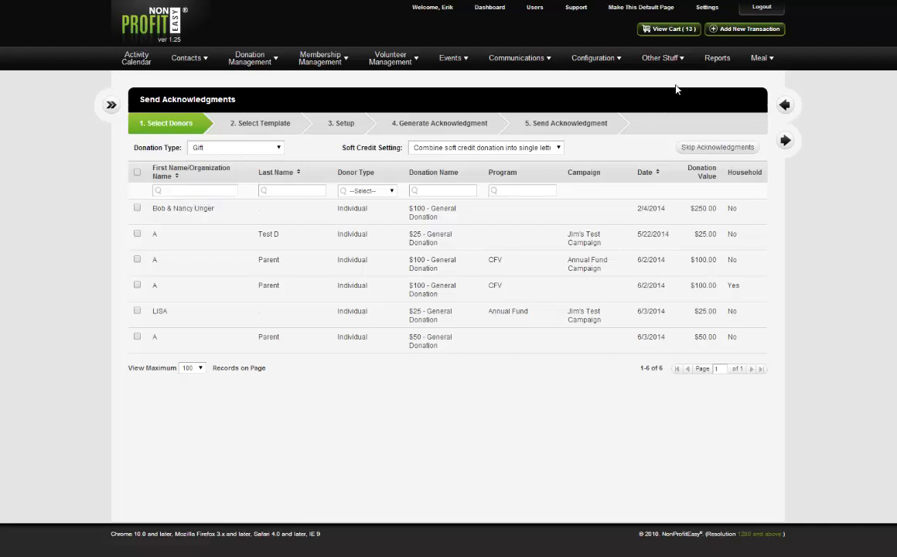